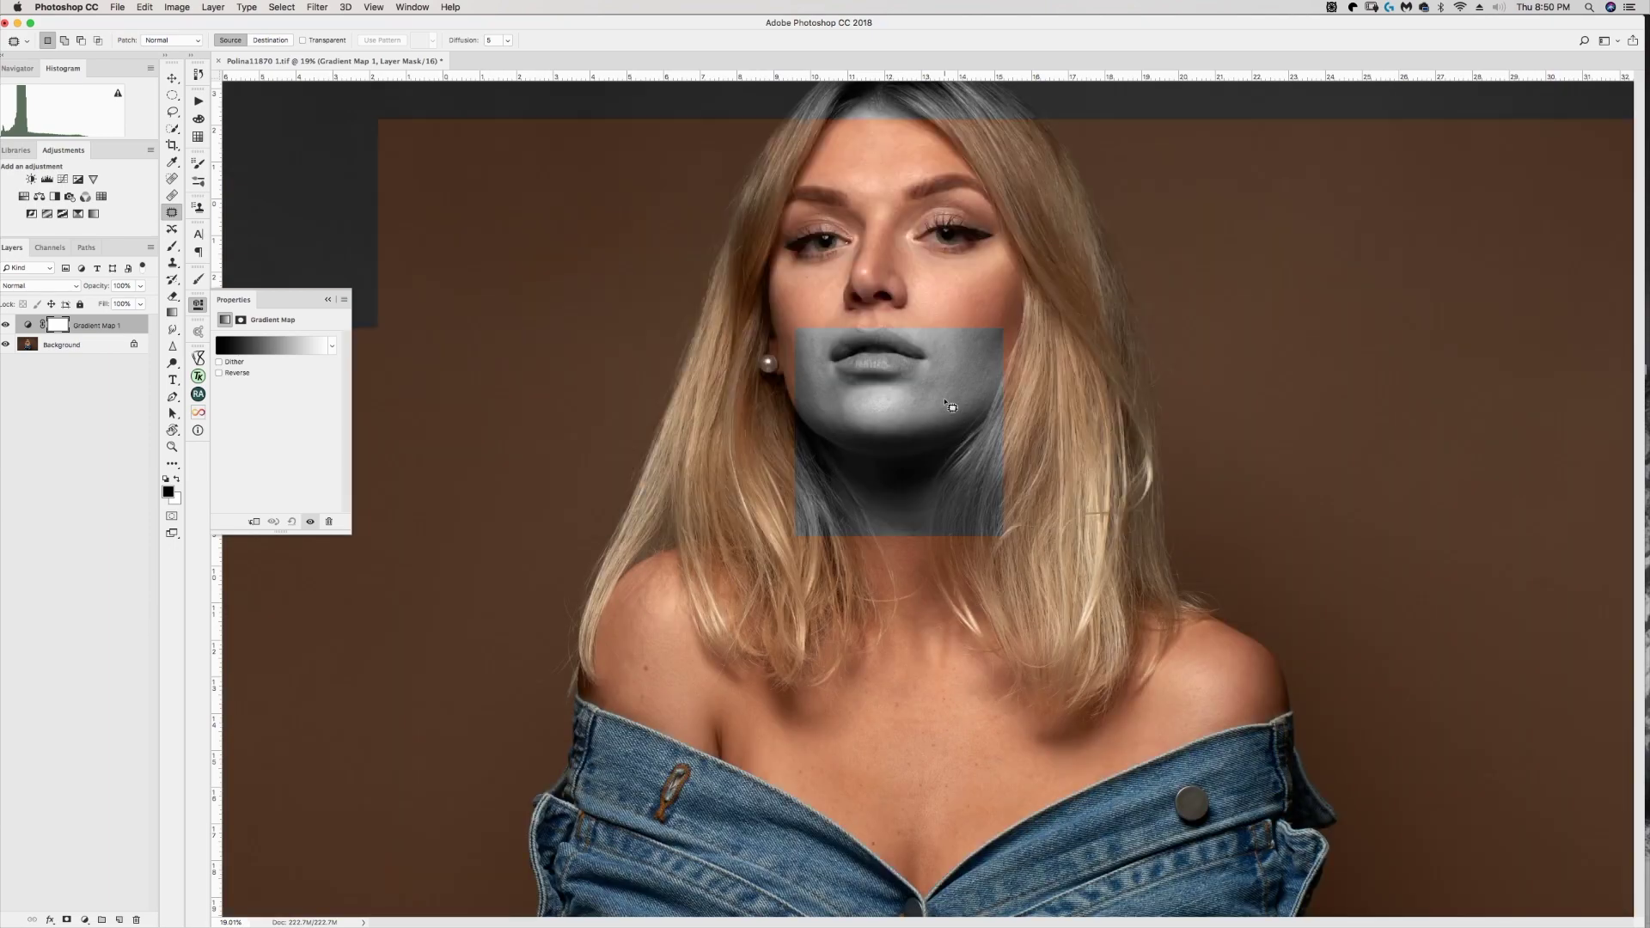
# - Add a Dodge - Brighten curves group above the gradient map using the Beauty Retouch panel
pyautogui.scroll(8, 951, 407)
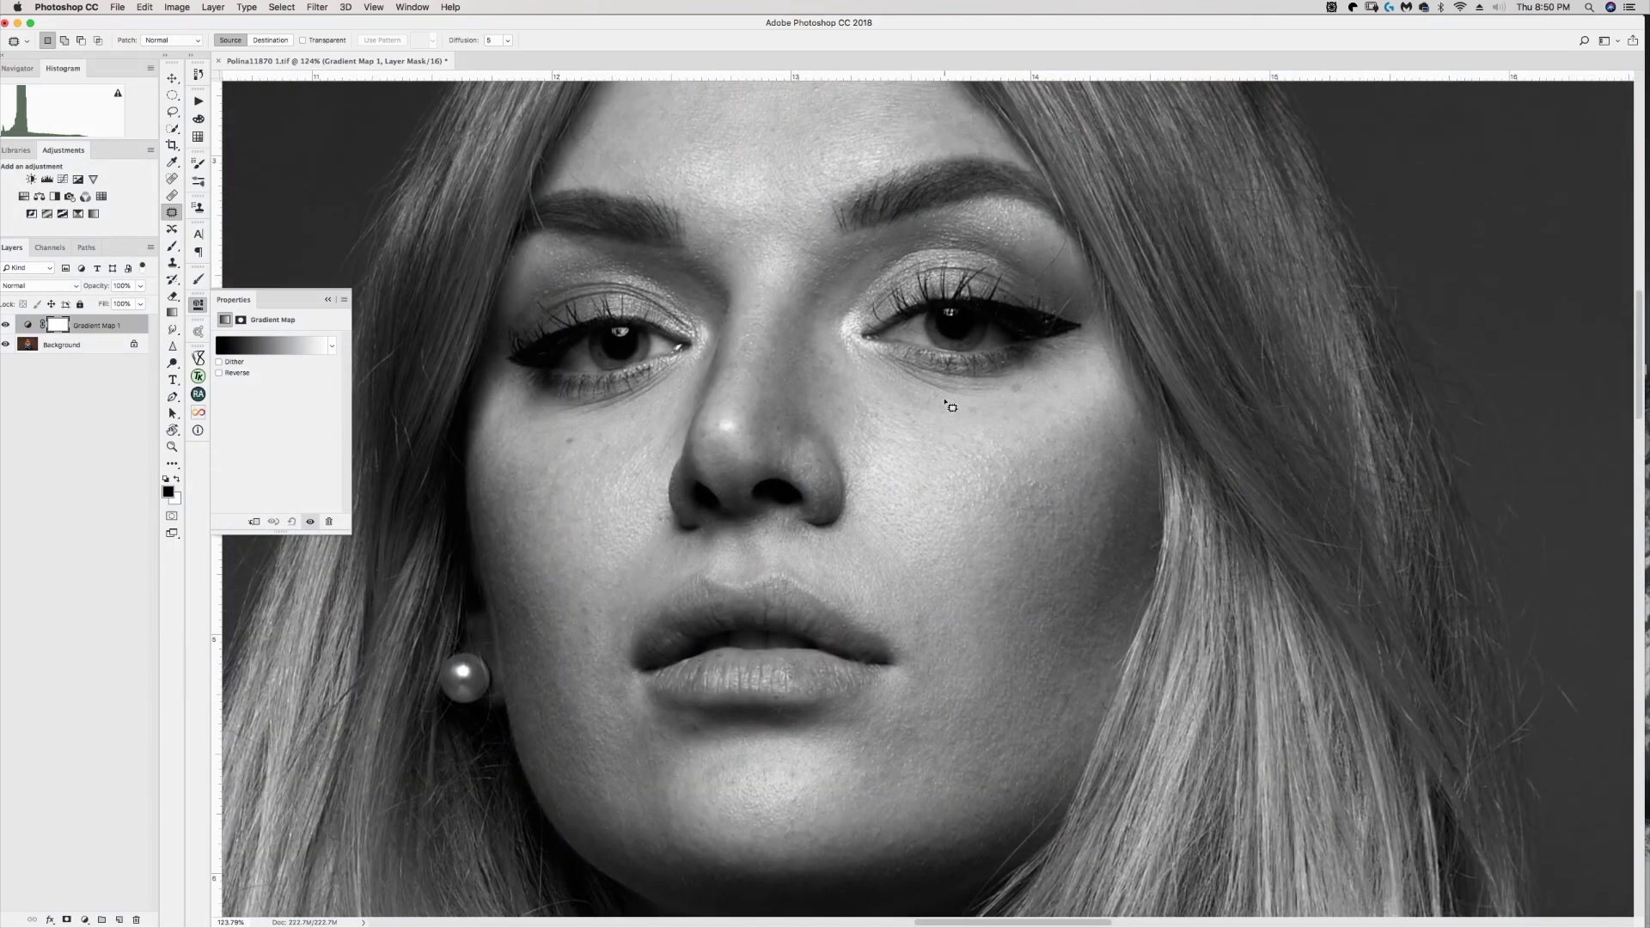
pyautogui.scroll(-3, 951, 407)
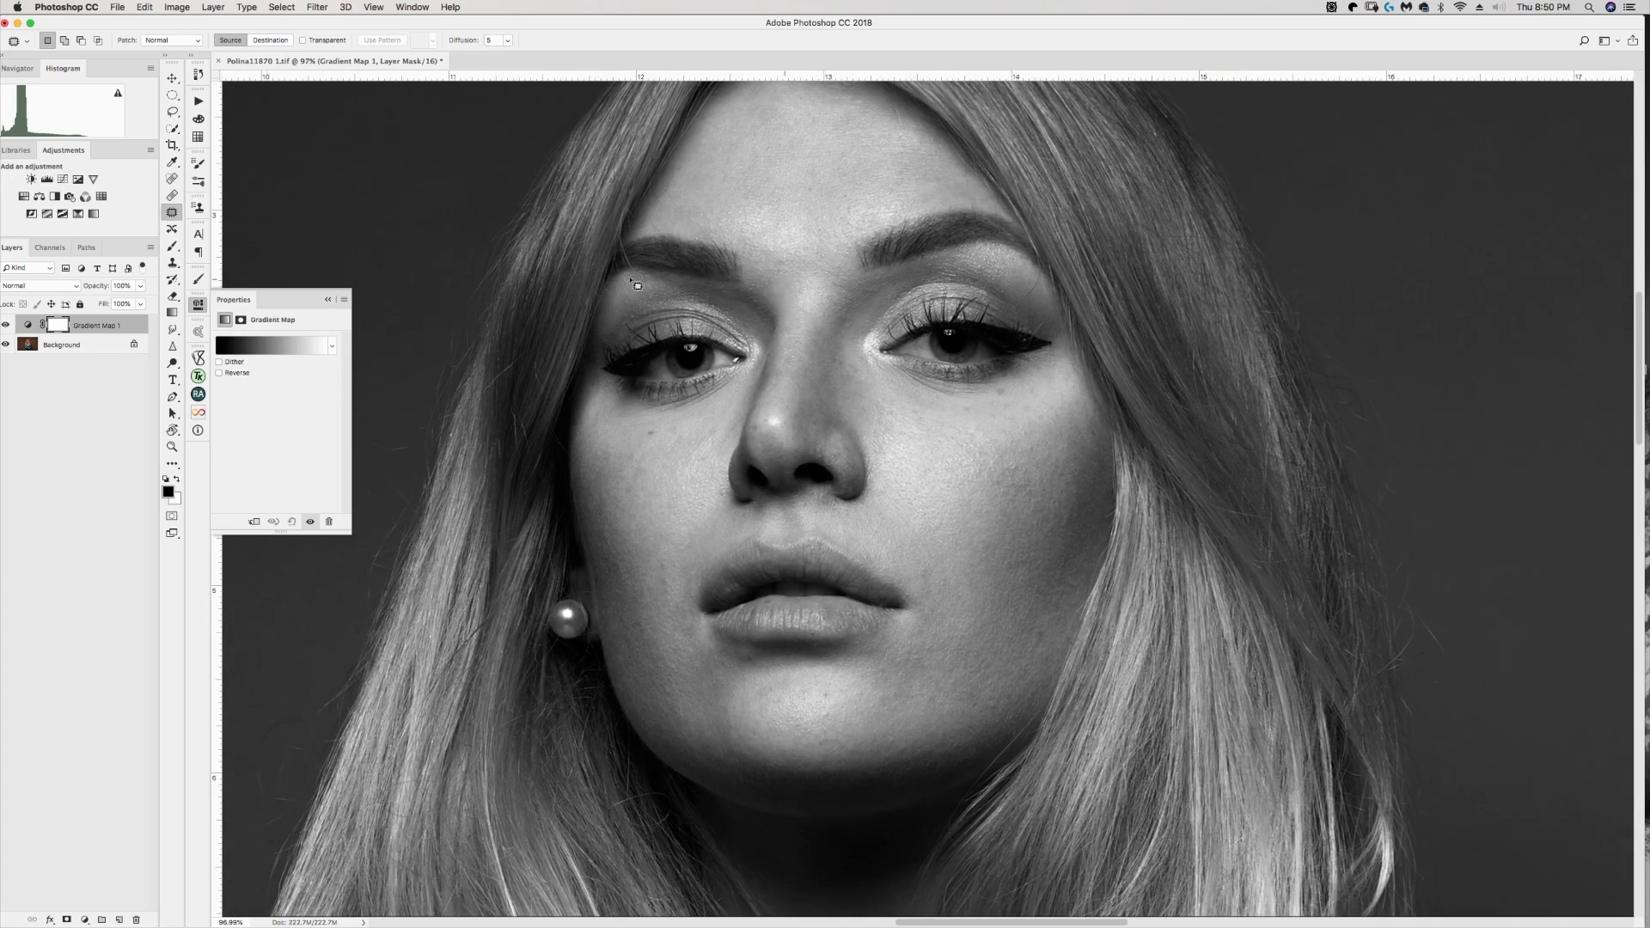
pyautogui.click(328, 300)
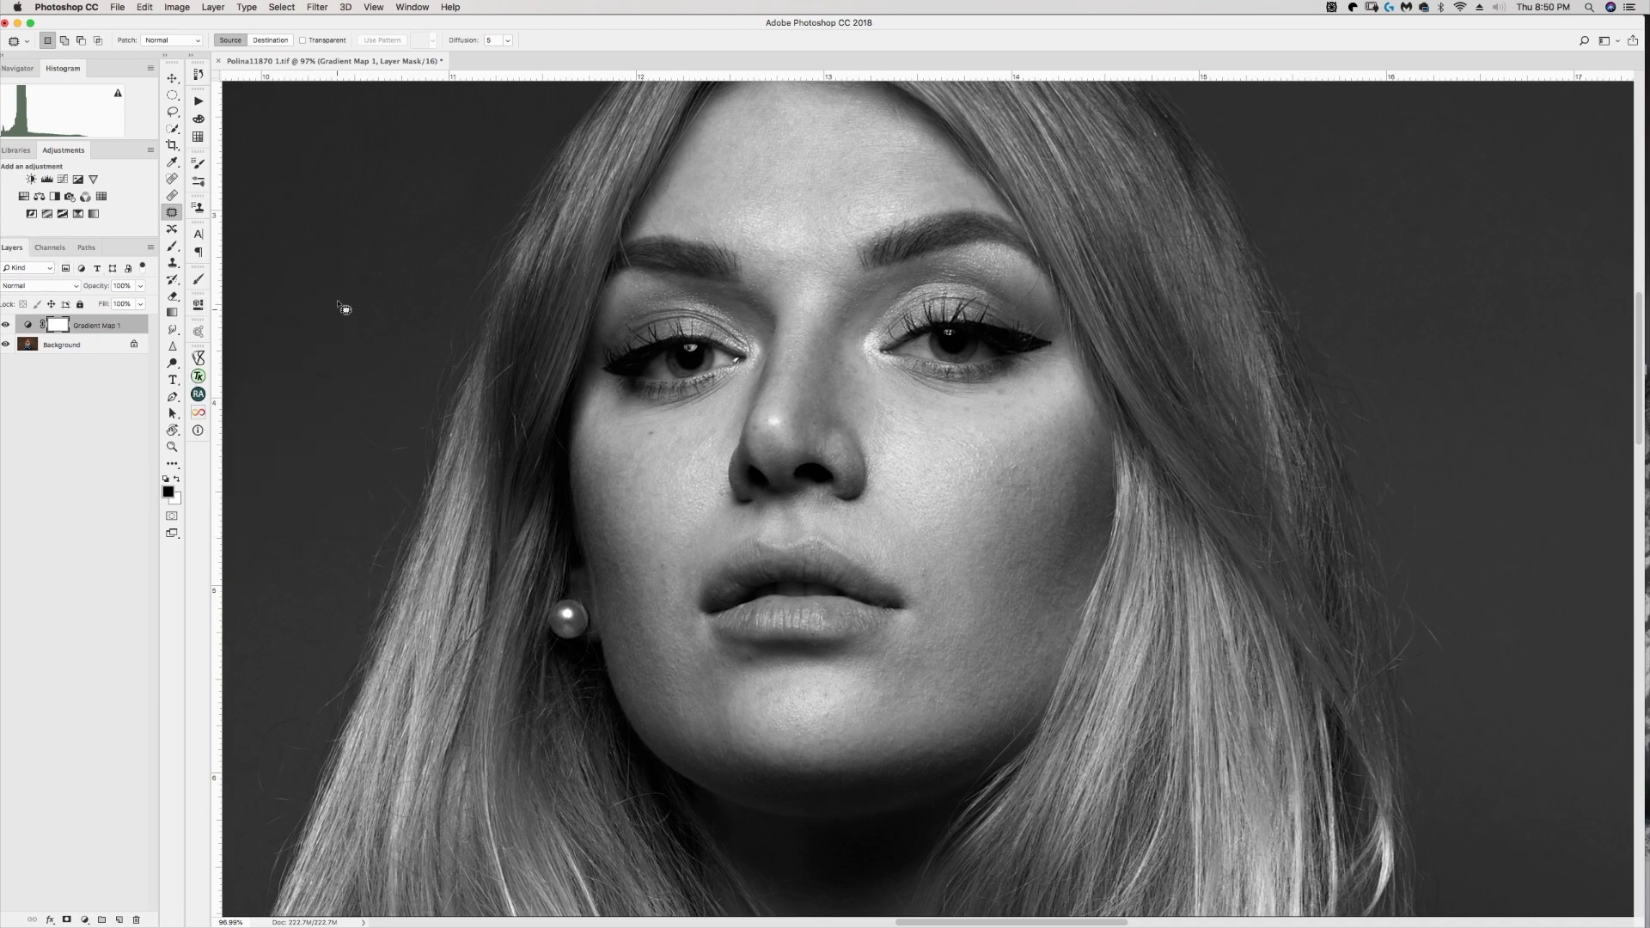
pyautogui.click(198, 393)
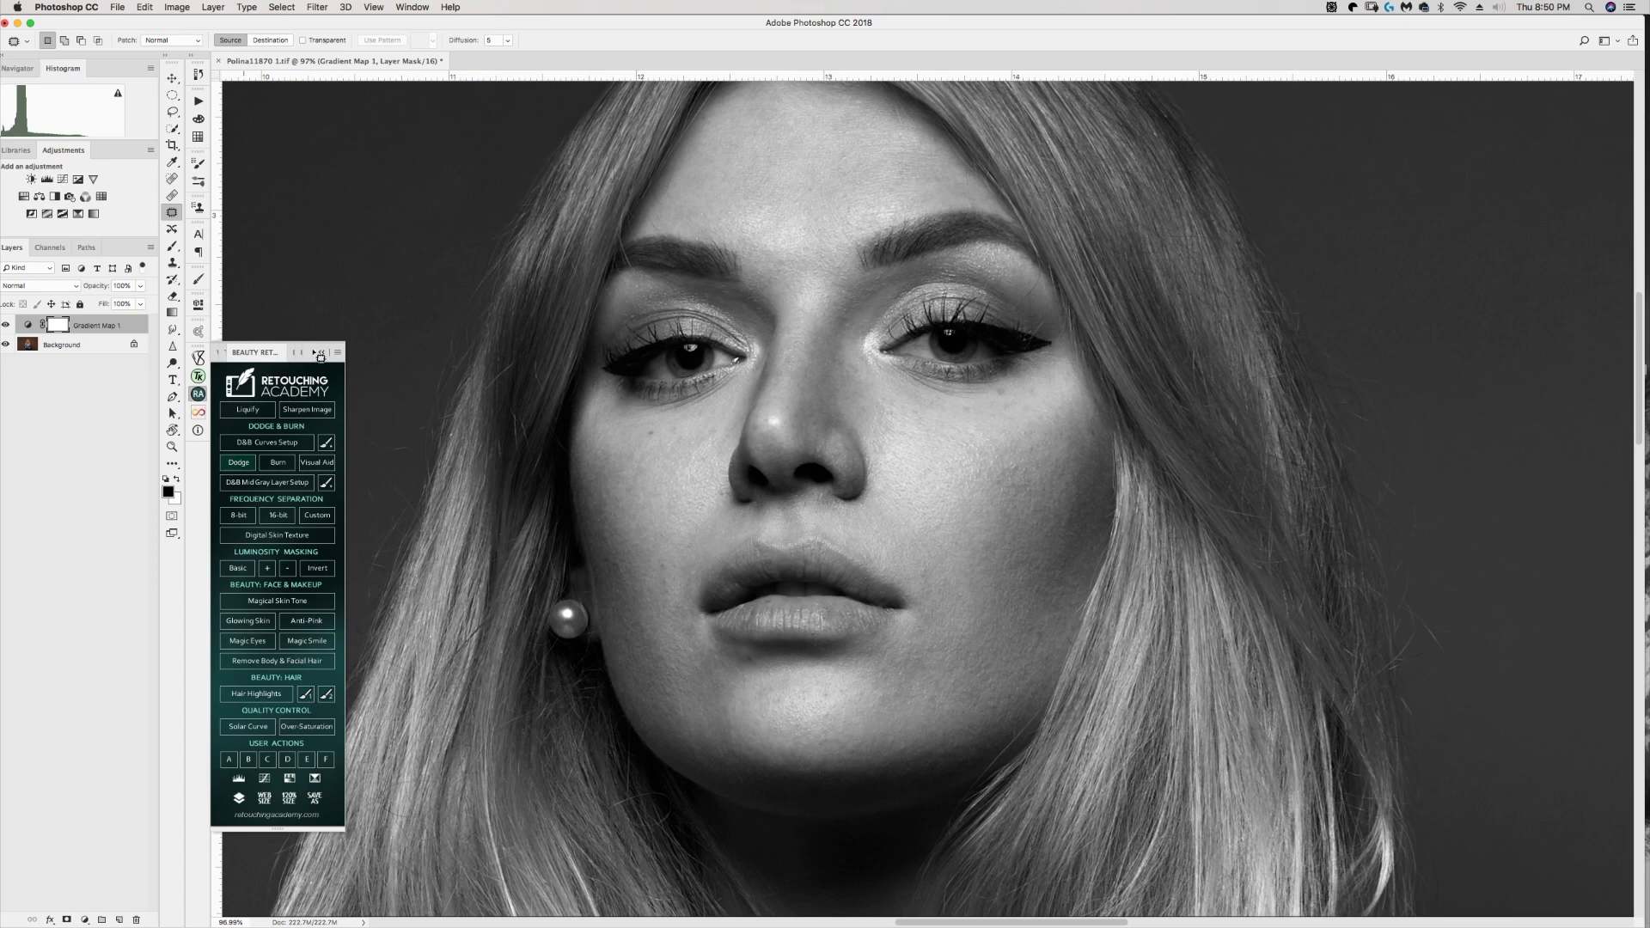
pyautogui.click(318, 353)
# - Strengthen the Dodge Curve by setting its point to input 85 and output 177
pyautogui.doubleClick(37, 344)
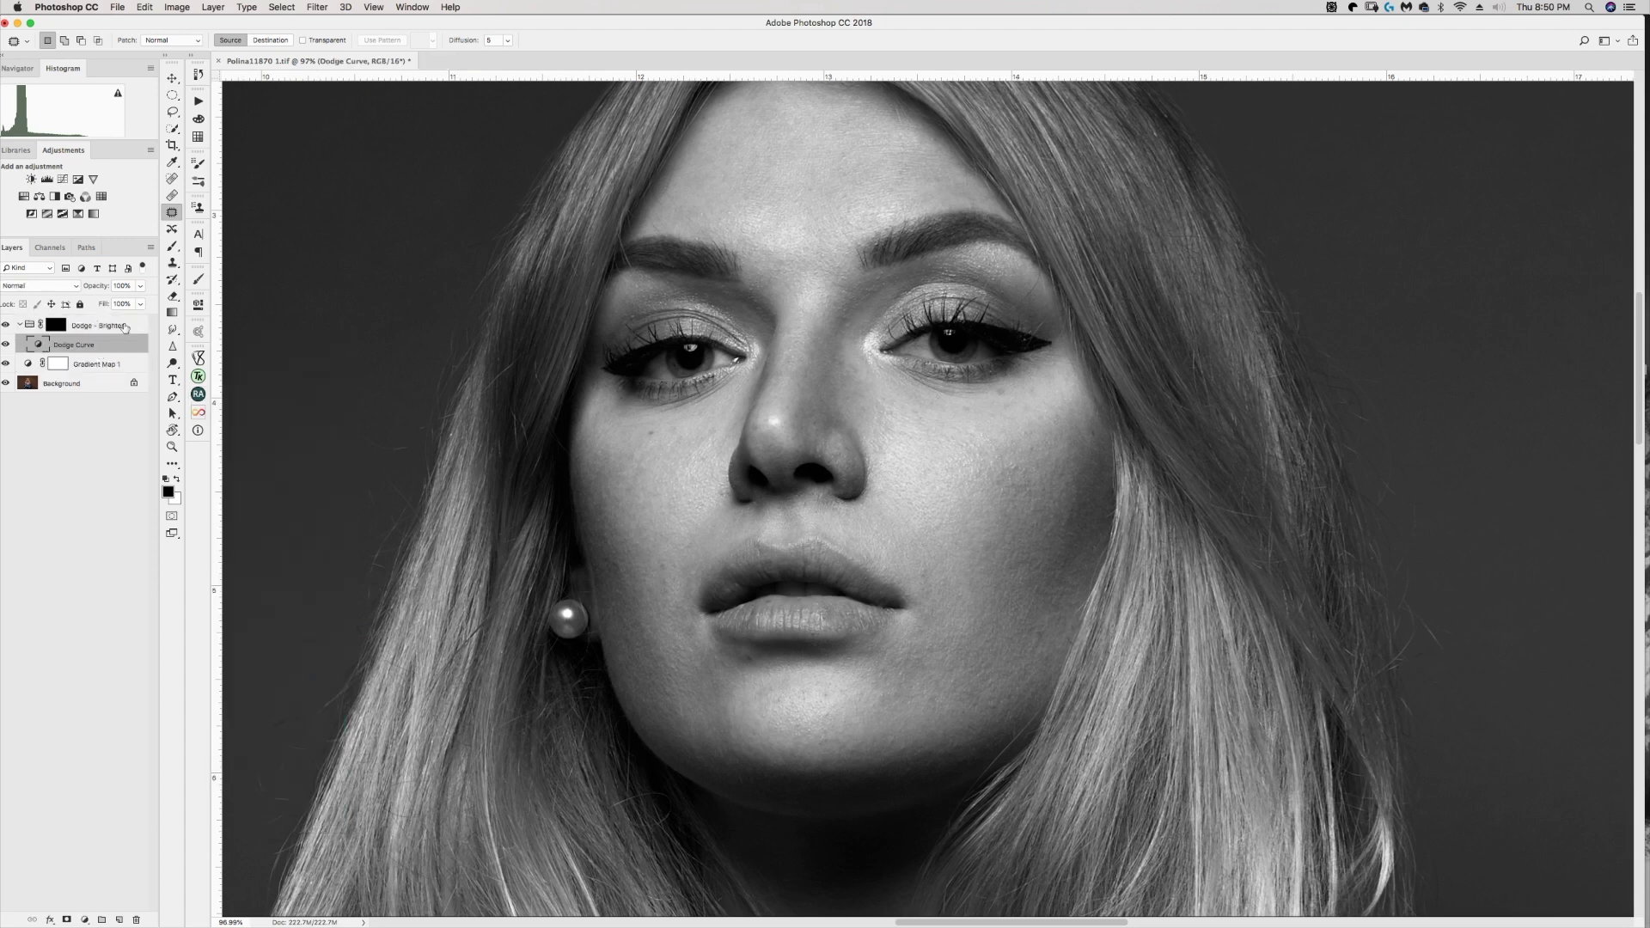
pyautogui.moveTo(287, 410); pyautogui.dragTo(273, 396)
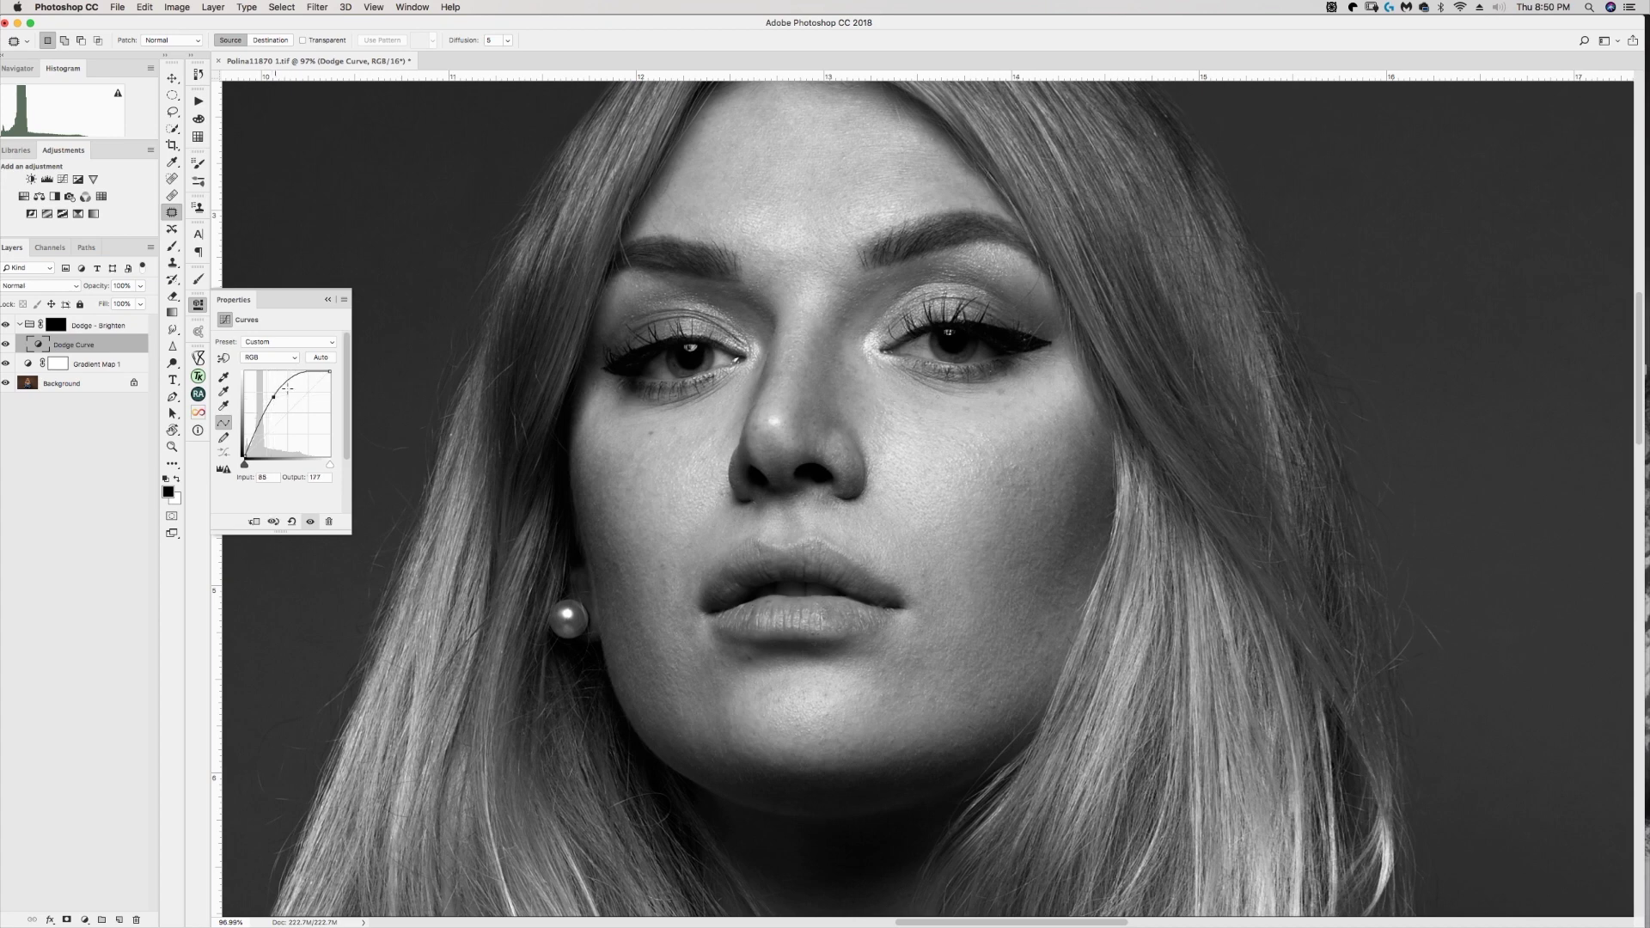
pyautogui.click(328, 299)
# - Target the Dodge - Brighten group's mask and set up a soft round brush with 5% flow
pyautogui.click(53, 324)
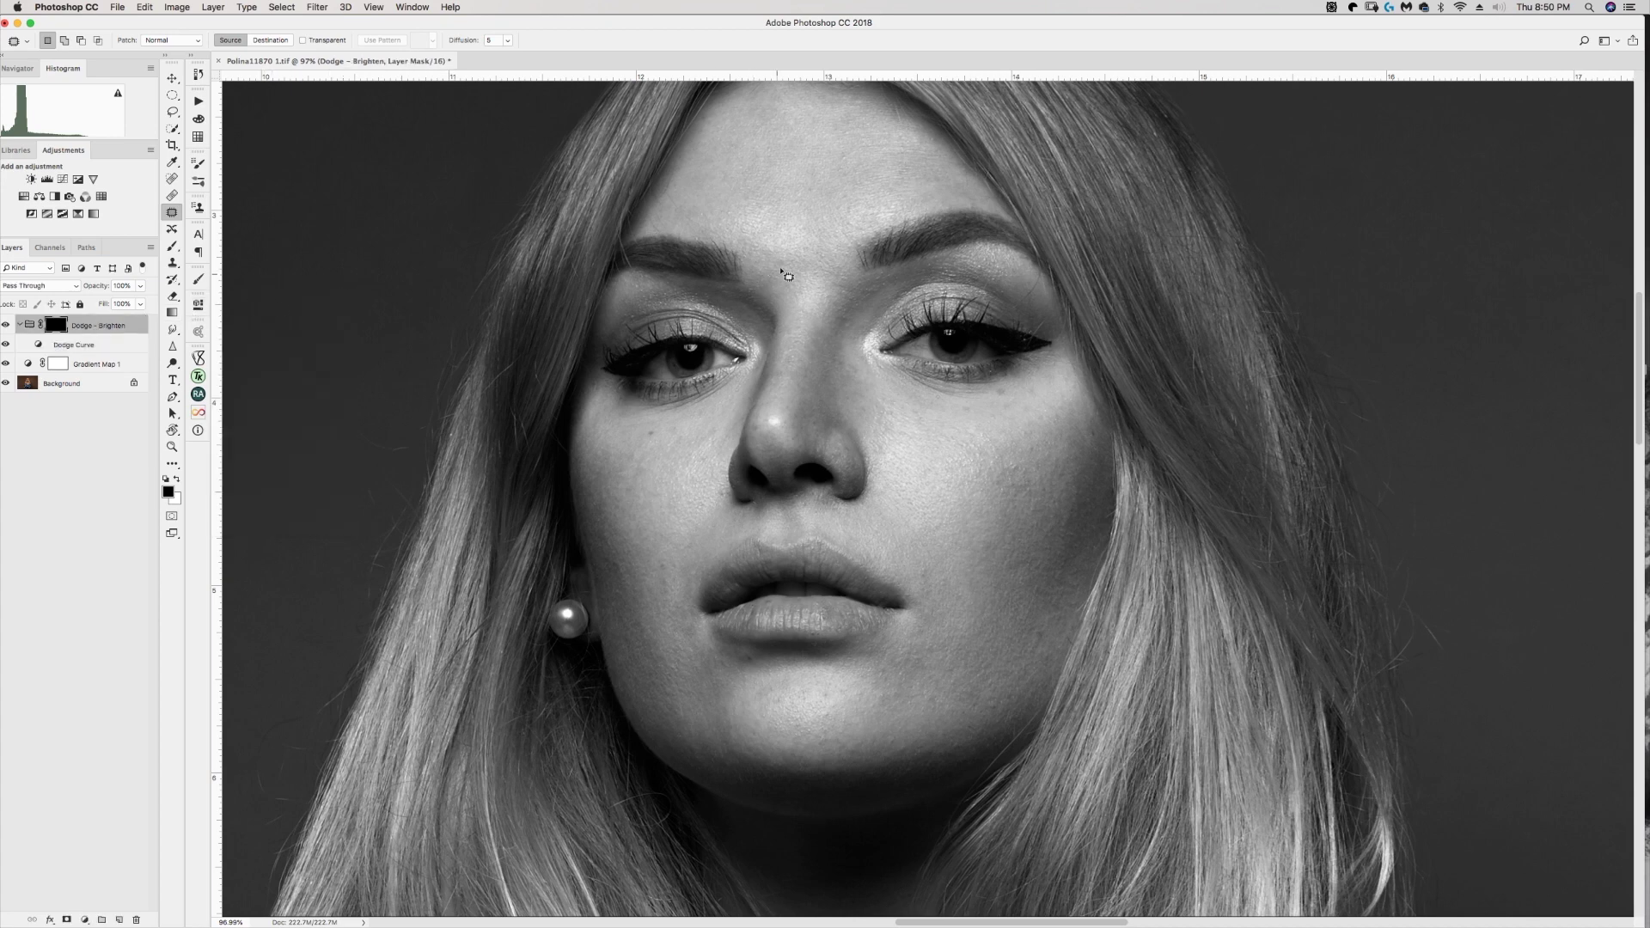
pyautogui.press('b')
pyautogui.click(334, 42)
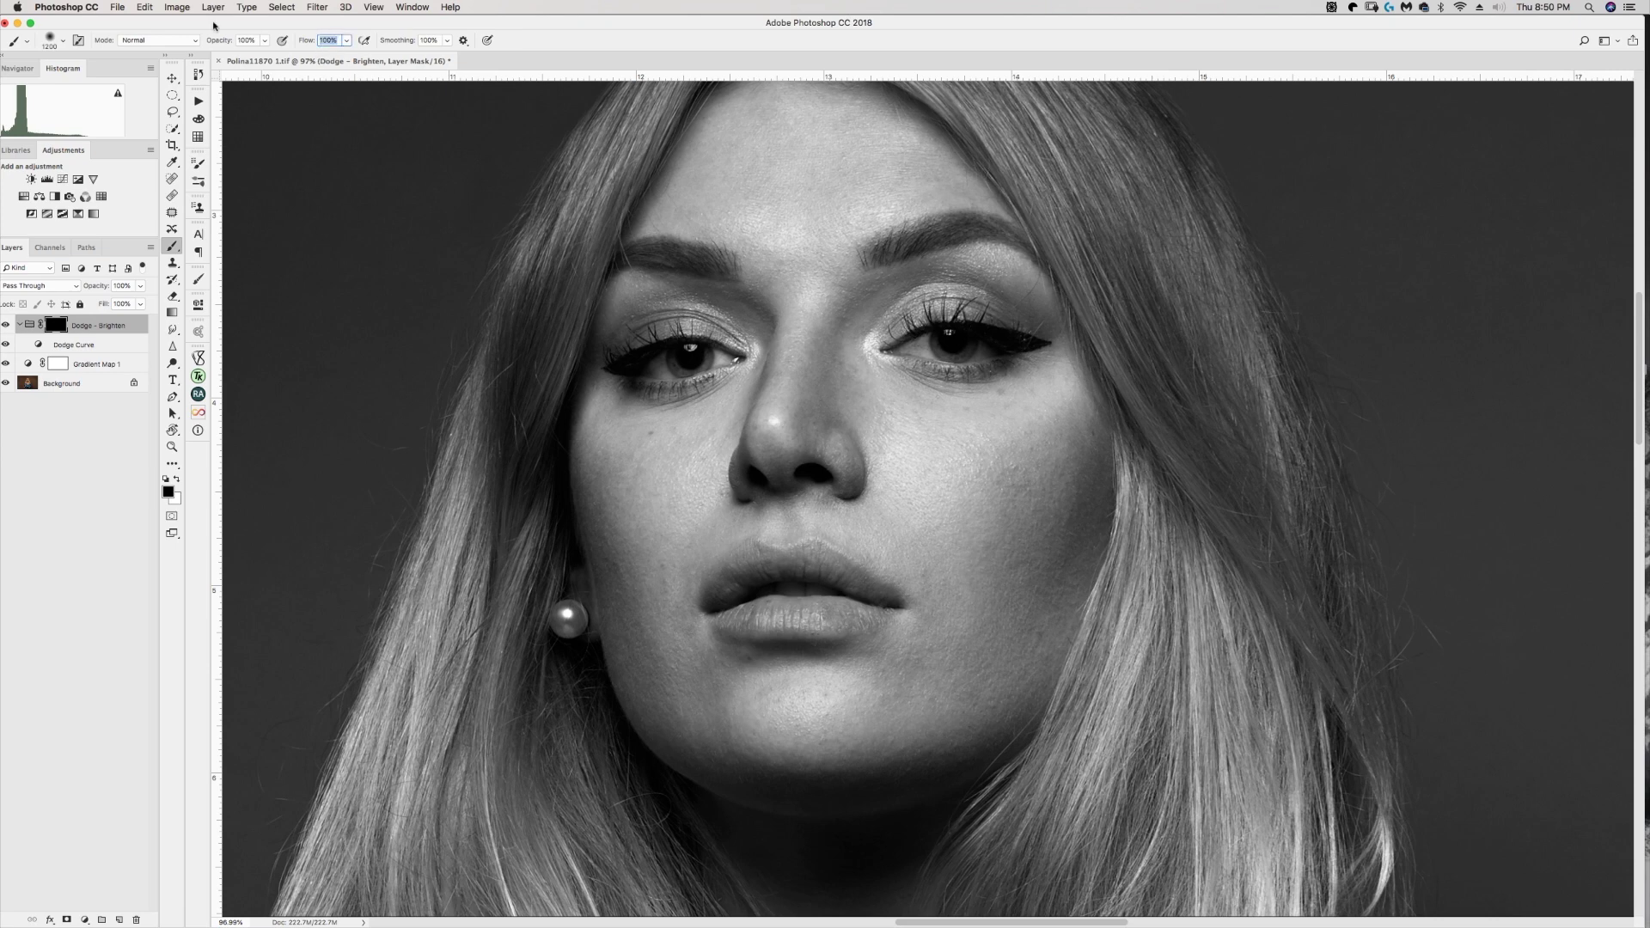
pyautogui.write('5')
pyautogui.press('Return')
pyautogui.click(61, 39)
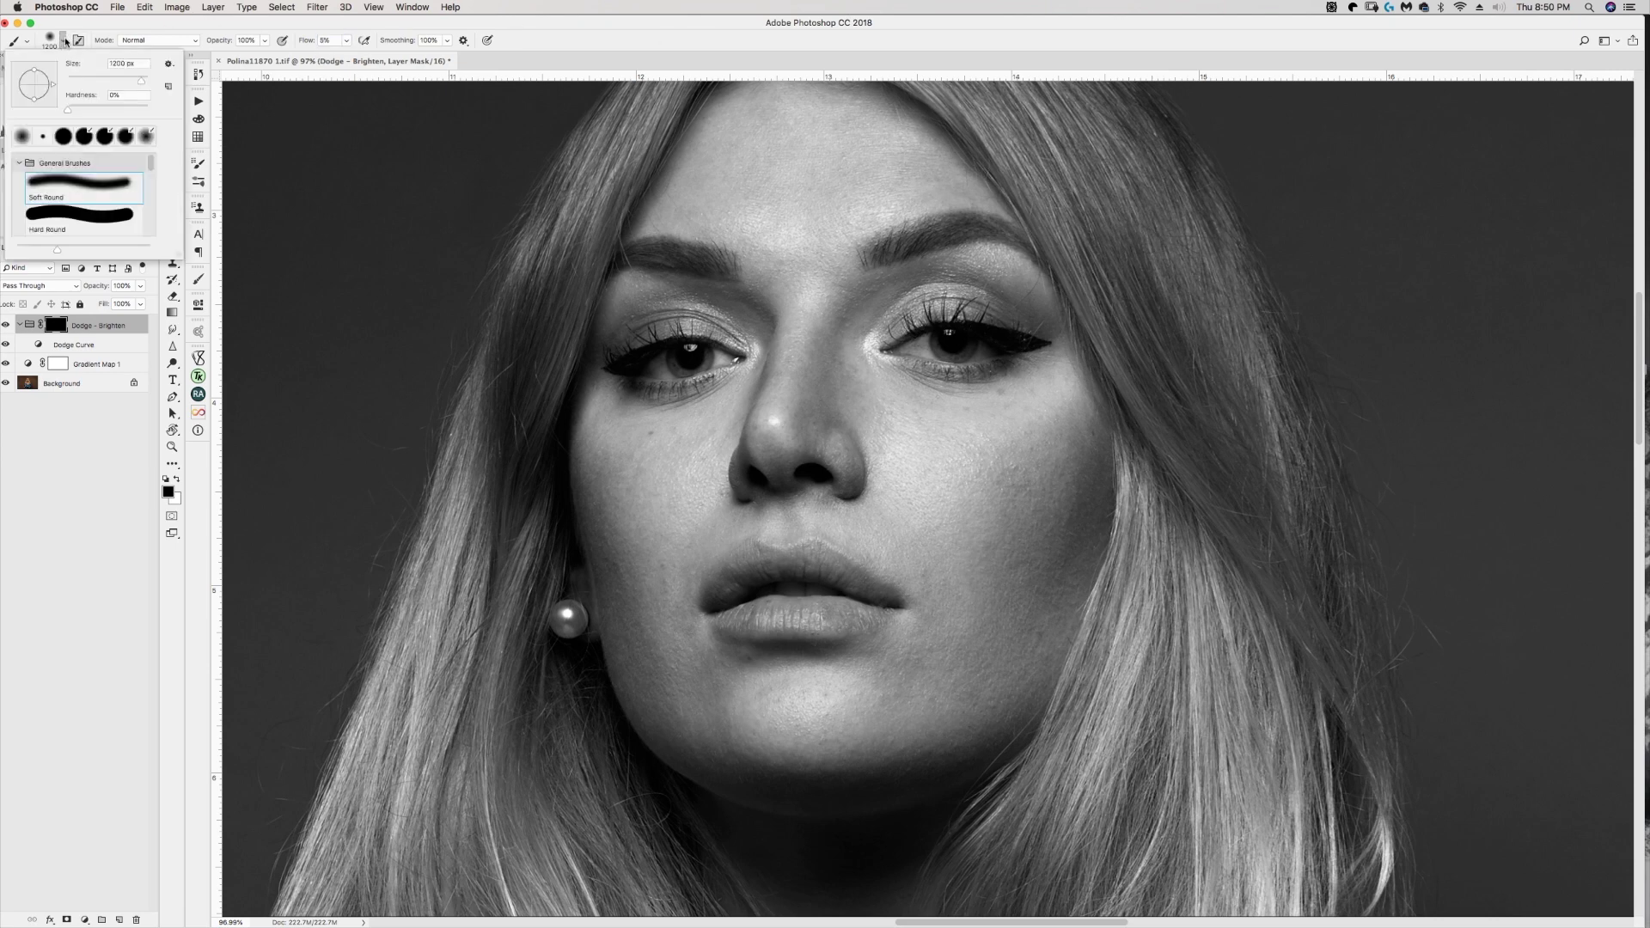
pyautogui.click(63, 40)
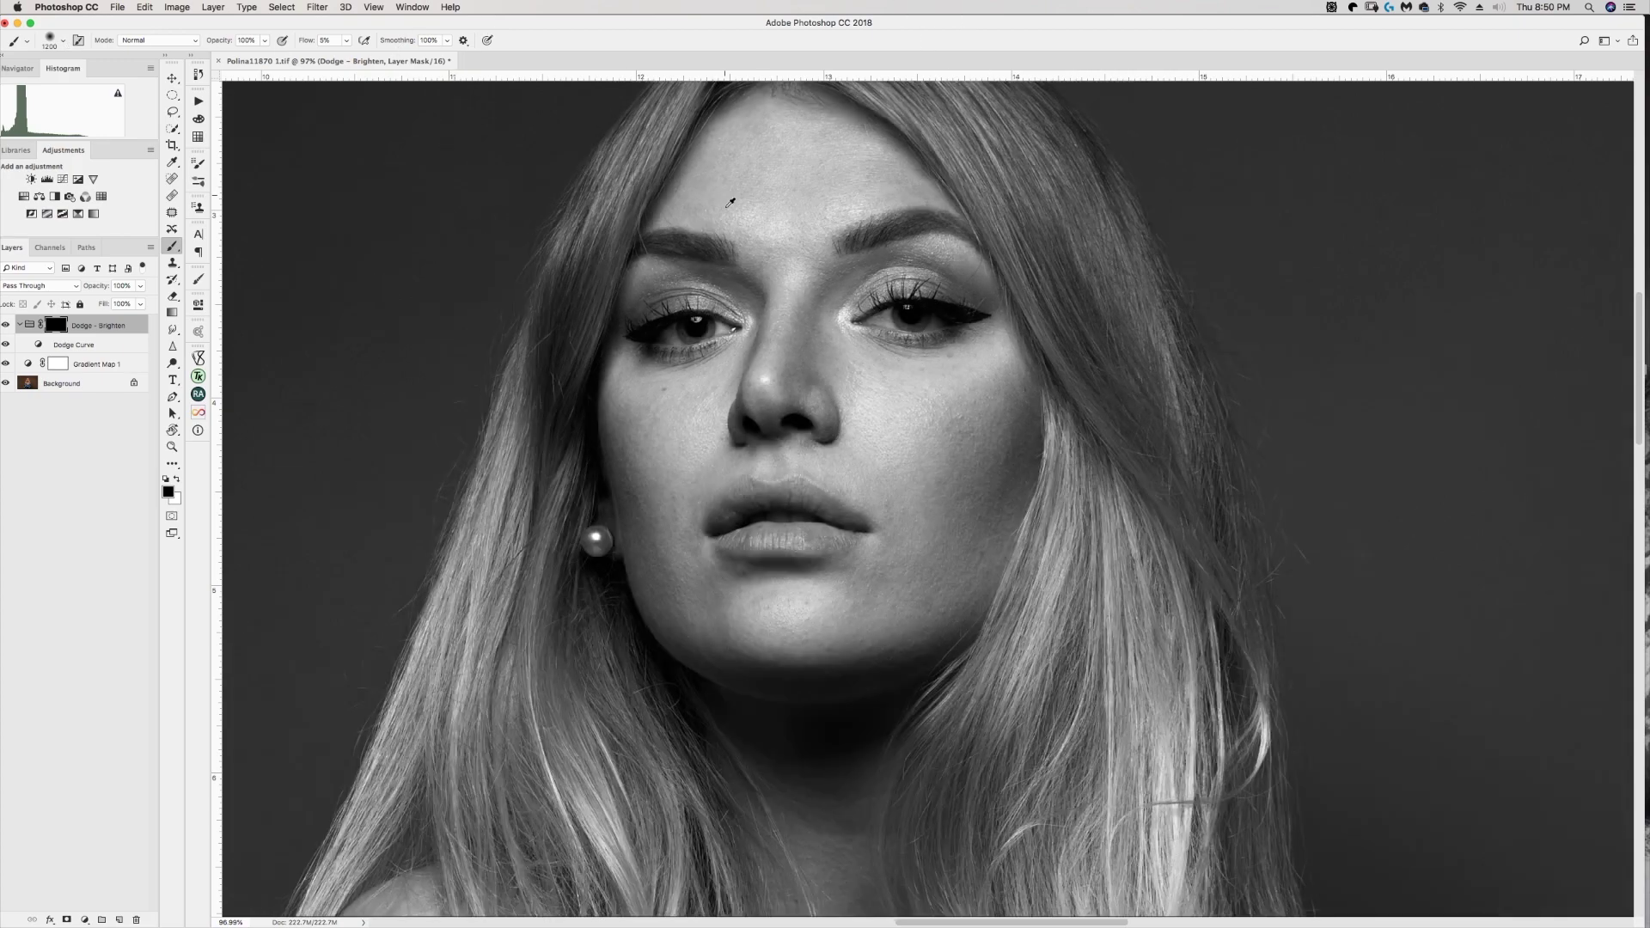
# - Paint white on the dodge mask down the centre of the forehead and nose bridge with a brush of about 80 px
pyautogui.press('[')
pyautogui.press('[')
pyautogui.press('[')
pyautogui.press('[')
pyautogui.press('[')
pyautogui.press('[')
pyautogui.press('[')
pyautogui.press('[')
pyautogui.press('[')
pyautogui.press('[')
pyautogui.press('[')
pyautogui.press('[')
pyautogui.press('[')
pyautogui.press('[')
pyautogui.press('[')
pyautogui.press('[')
pyautogui.press('[')
pyautogui.press('[')
pyautogui.press('[')
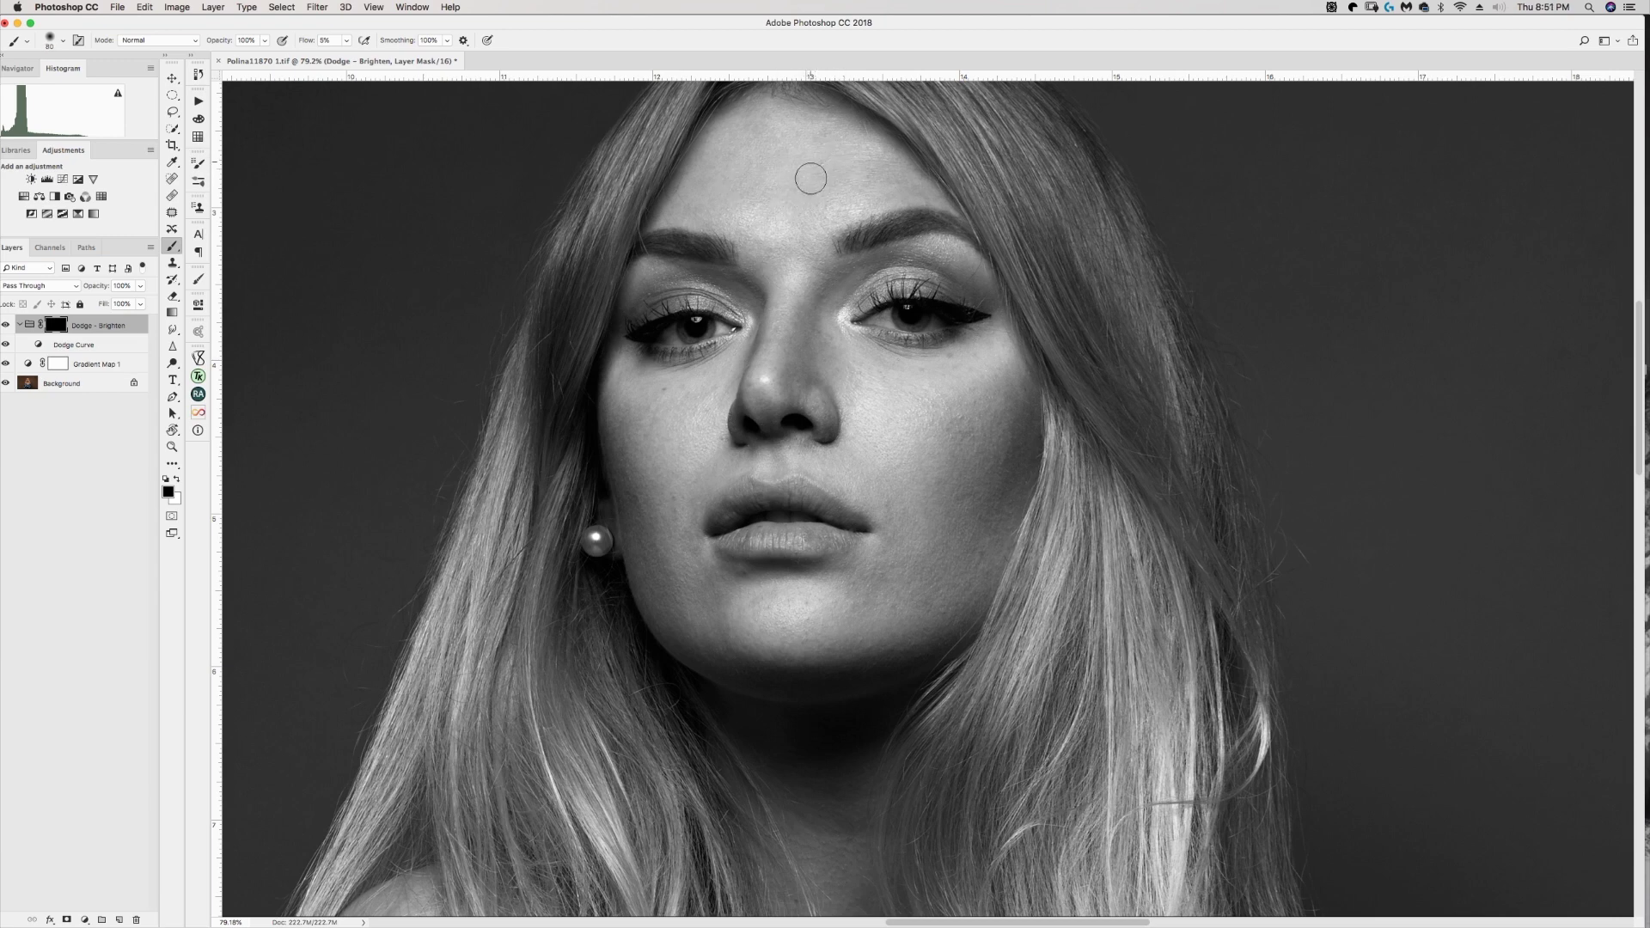
pyautogui.press('x')
pyautogui.moveTo(787, 168)
pyautogui.mouseDown()
pyautogui.moveTo(808, 229)
pyautogui.moveTo(740, 196)
pyautogui.moveTo(799, 257)
pyautogui.moveTo(783, 240)
pyautogui.moveTo(764, 333)
pyautogui.moveTo(804, 244)
pyautogui.moveTo(746, 420)
pyautogui.moveTo(842, 213)
pyautogui.moveTo(775, 368)
pyautogui.moveTo(779, 414)
pyautogui.mouseUp()
# - Brighten the nose and chin highlights on the dodge mask, varying the brush size between about 30 and 60 px
pyautogui.press('[')
pyautogui.press('[')
pyautogui.press('[')
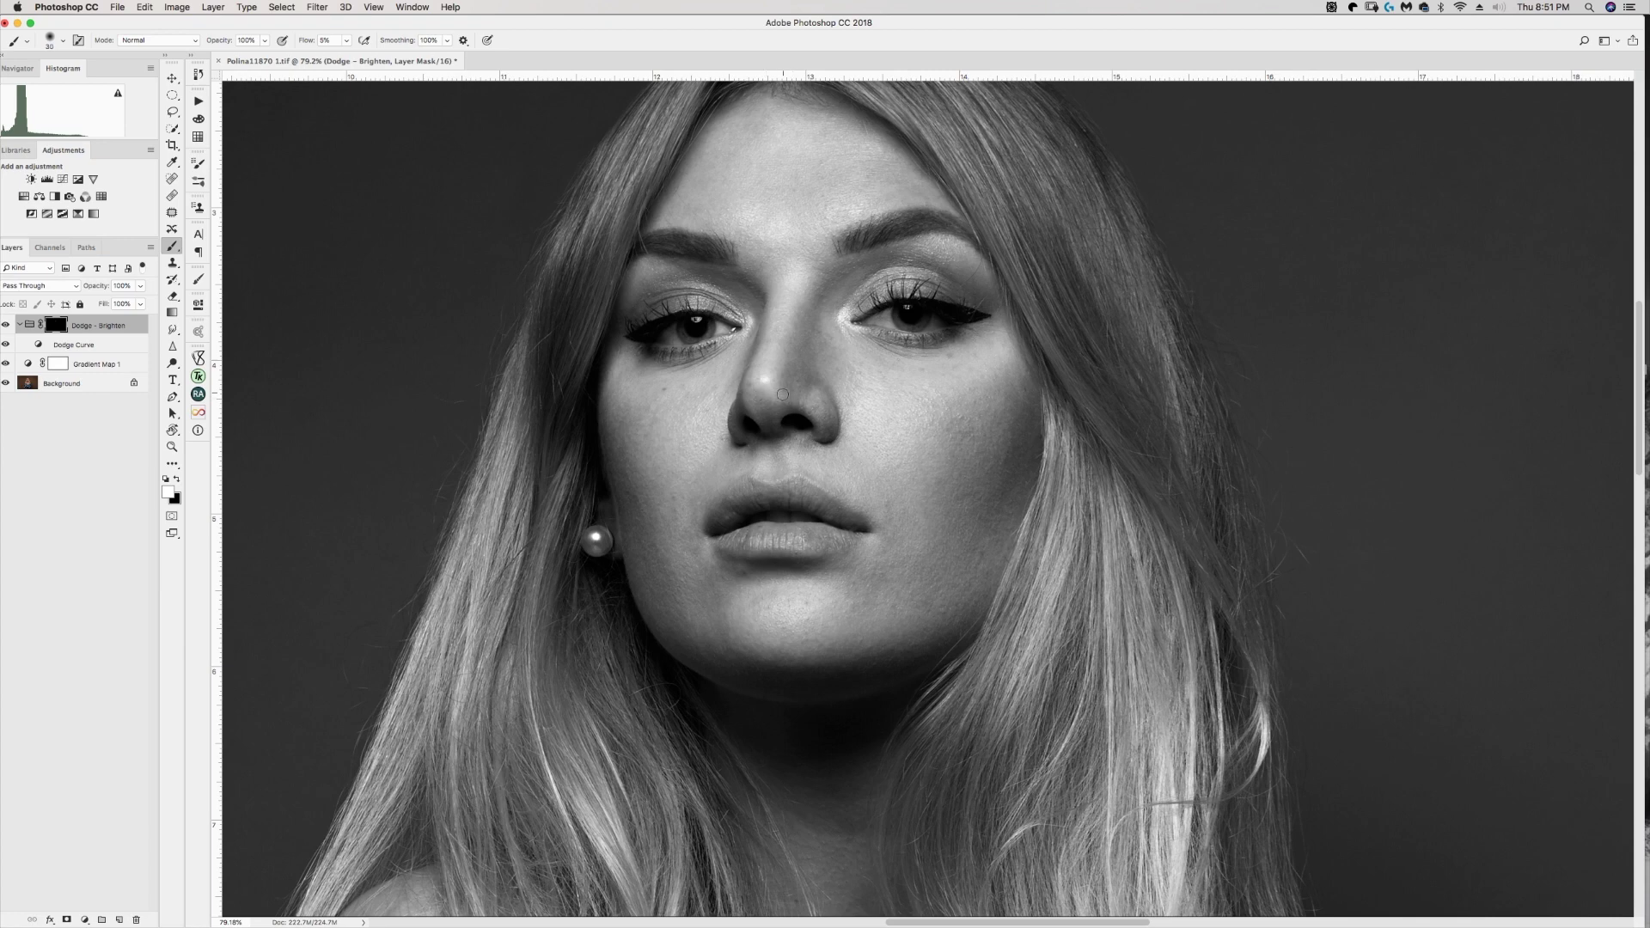
pyautogui.press(']')
pyautogui.press(']')
pyautogui.press(']')
pyautogui.press(']')
pyautogui.press(']')
pyautogui.press(']')
pyautogui.press(']')
pyautogui.press(']')
pyautogui.press(']')
pyautogui.press('[')
pyautogui.press('[')
pyautogui.press('[')
pyautogui.press('[')
pyautogui.press('[')
pyautogui.press('[')
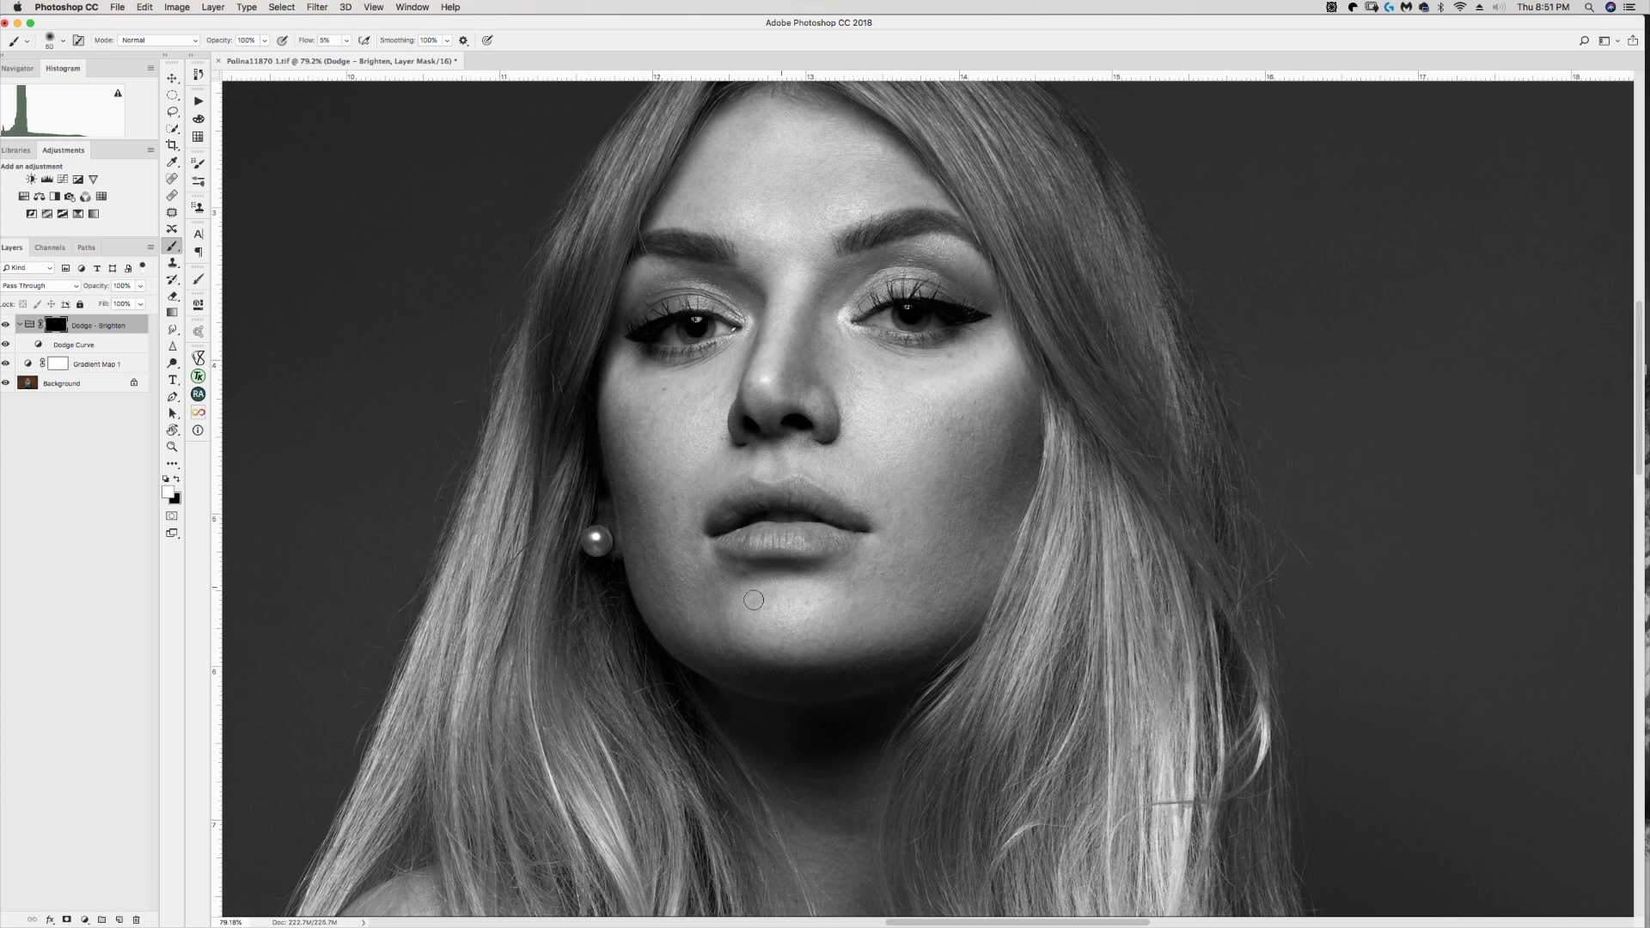
# - Brighten the lower lip and the centre of the chin on the dodge mask with a small brush
pyautogui.press(']')
pyautogui.press(']')
pyautogui.press('[')
pyautogui.press('[')
pyautogui.press('[')
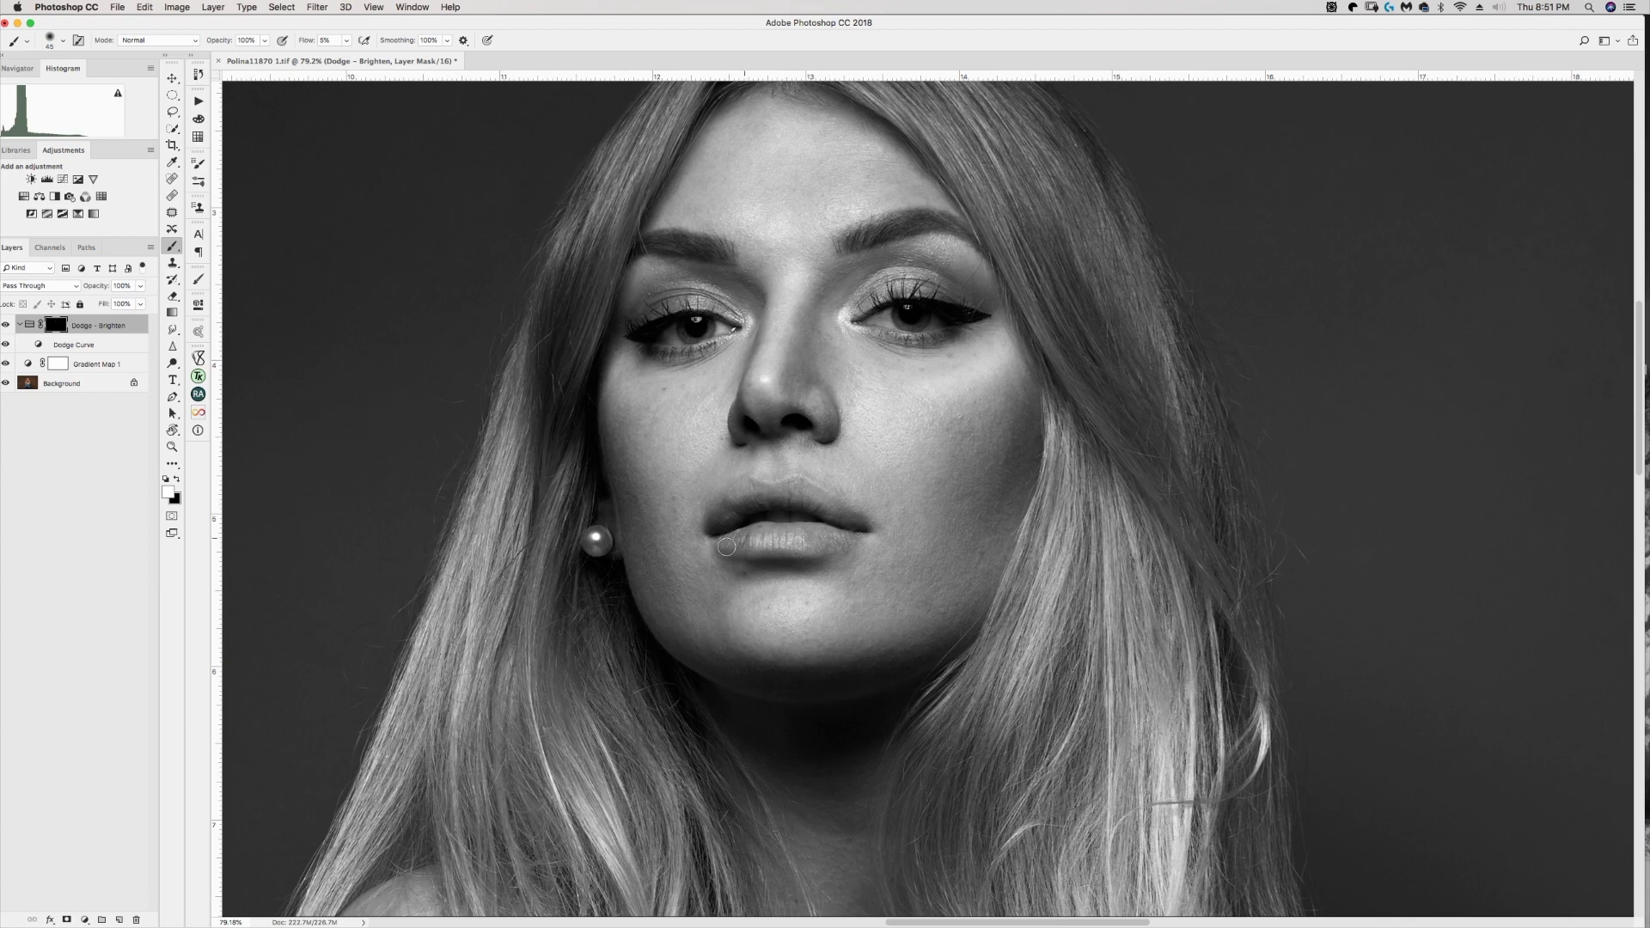
pyautogui.press(']')
pyautogui.press(']')
pyautogui.moveTo(812, 609); pyautogui.dragTo(817, 616)
# - Brighten the inner eye corners and the eyes on the dodge mask with a very small brush
pyautogui.press('[')
pyautogui.moveTo(719, 304); pyautogui.dragTo(721, 311)
pyautogui.scroll(4, 743, 331)
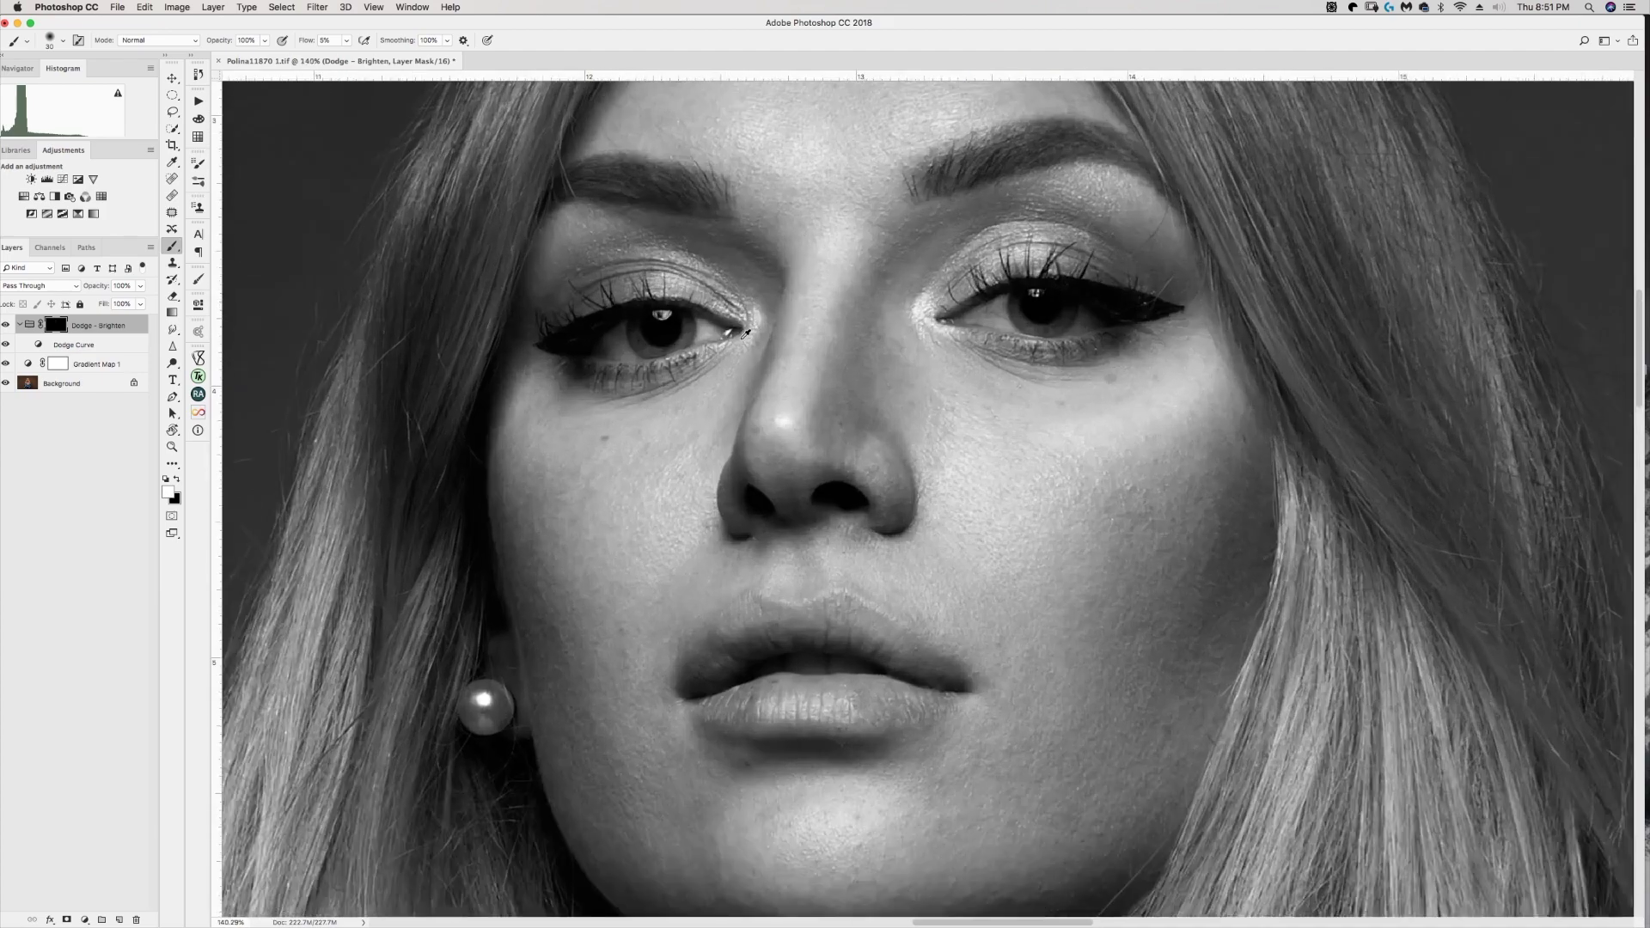
pyautogui.press('[')
pyautogui.press('[')
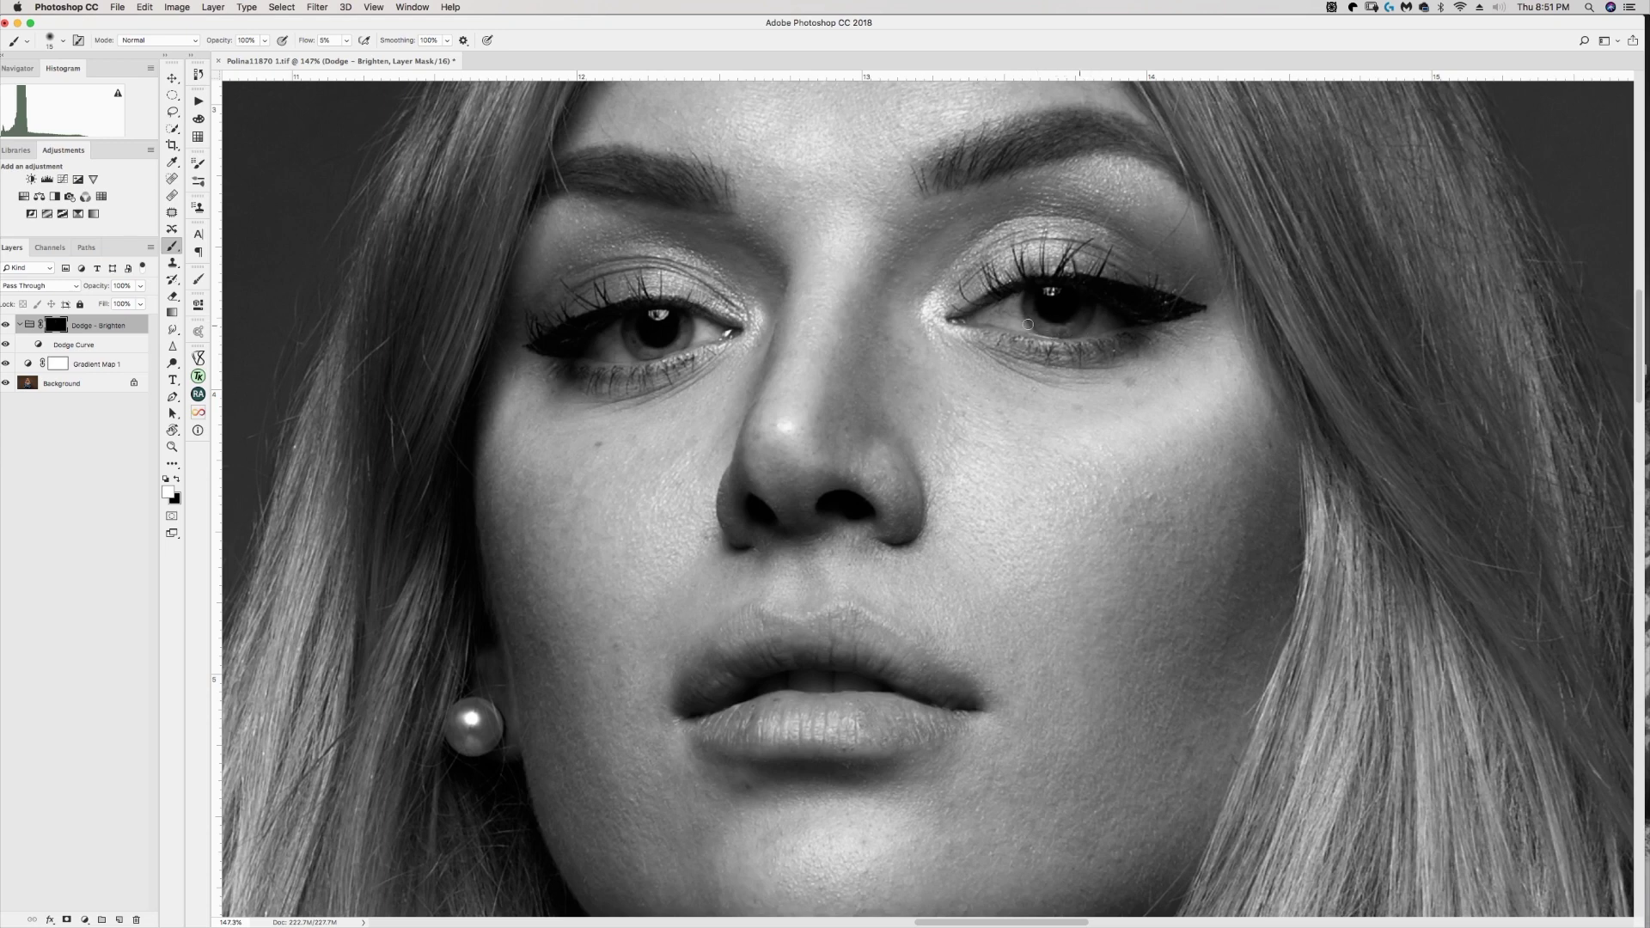
pyautogui.press(']')
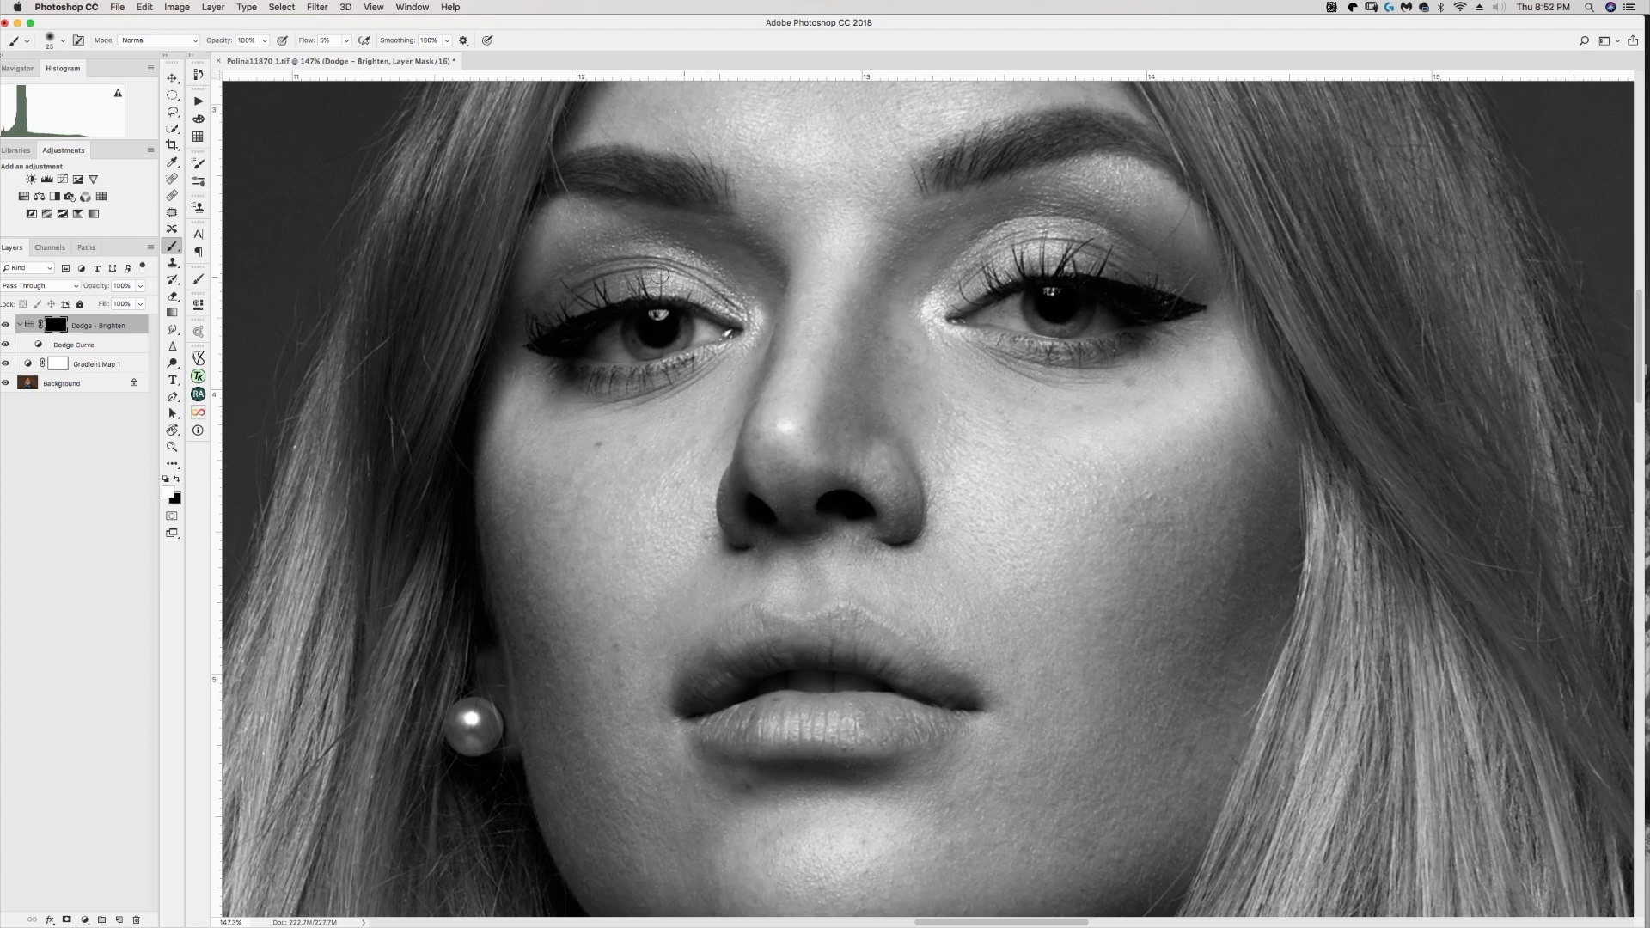
pyautogui.press('[')
# - Compare the portrait with the Dodge - Brighten group hidden and shown
pyautogui.scroll(-3, 884, 426)
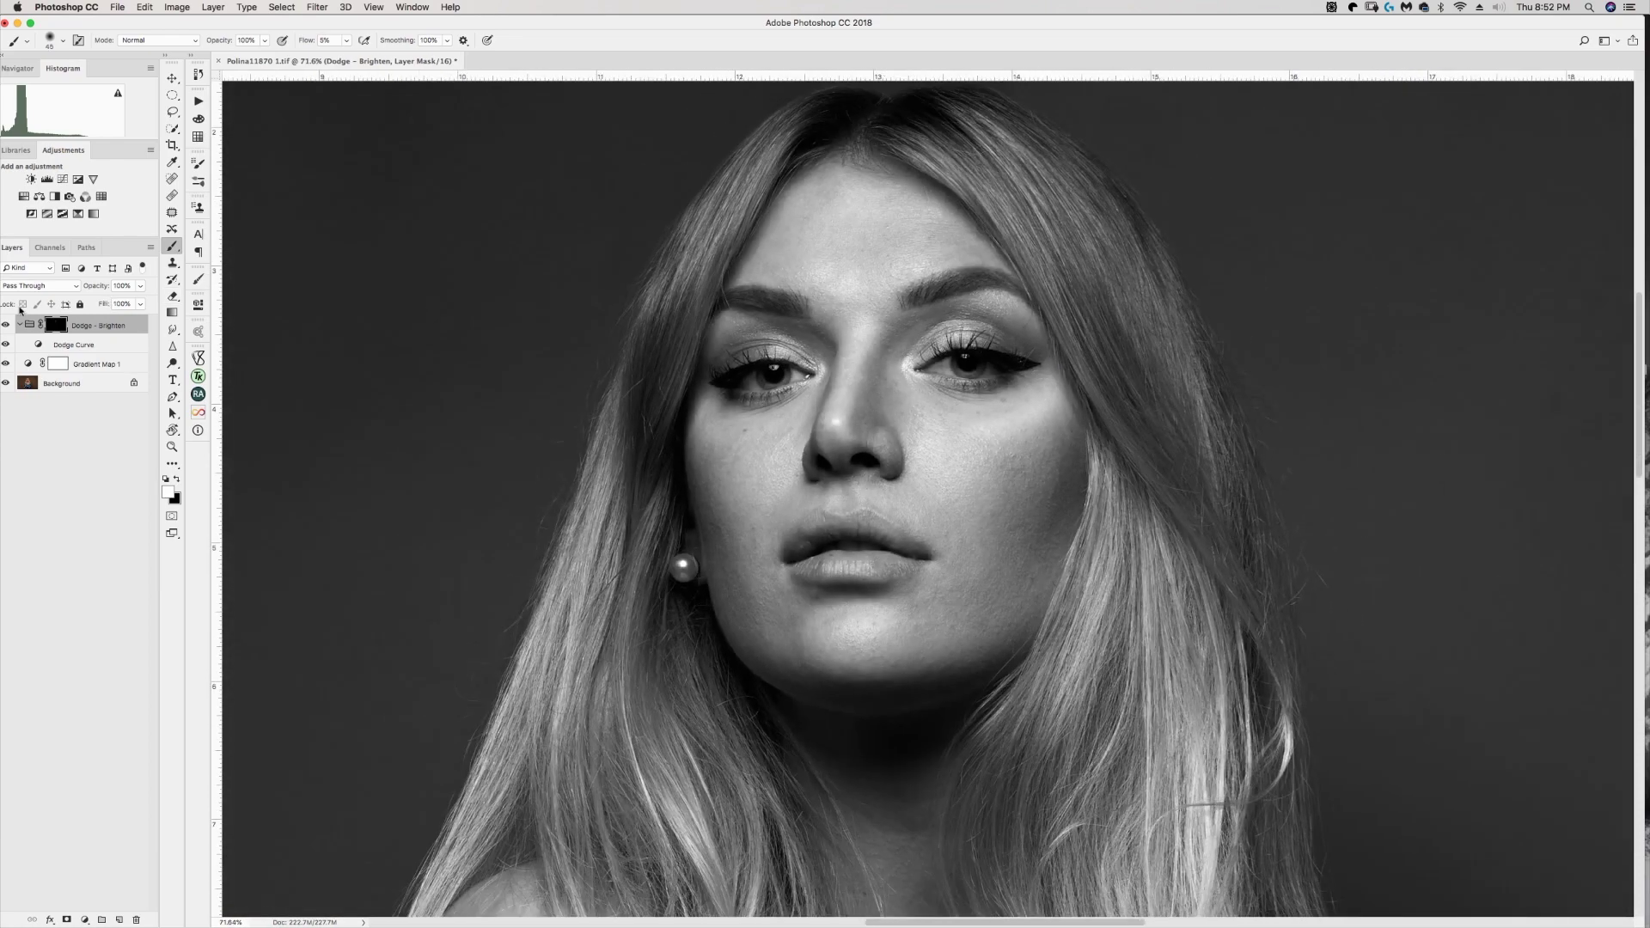
pyautogui.click(6, 323)
pyautogui.click(6, 323)
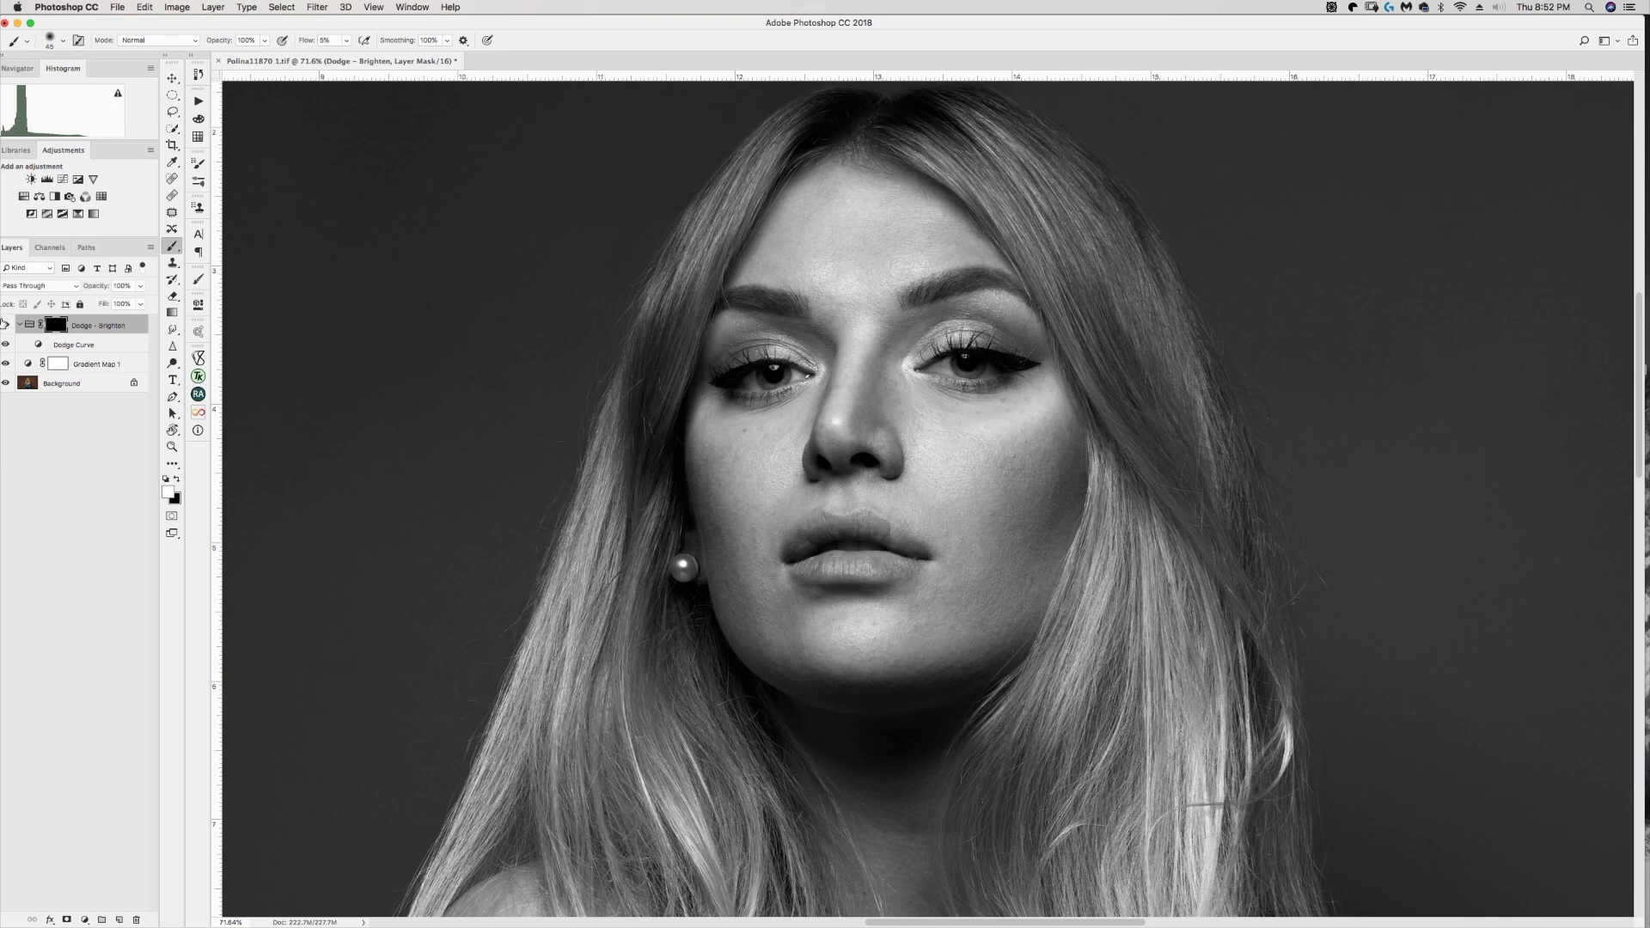
# - Brighten the hair beside the forehead and face on the dodge mask, adjusting the brush size to the strands
pyautogui.press(']')
pyautogui.press(']')
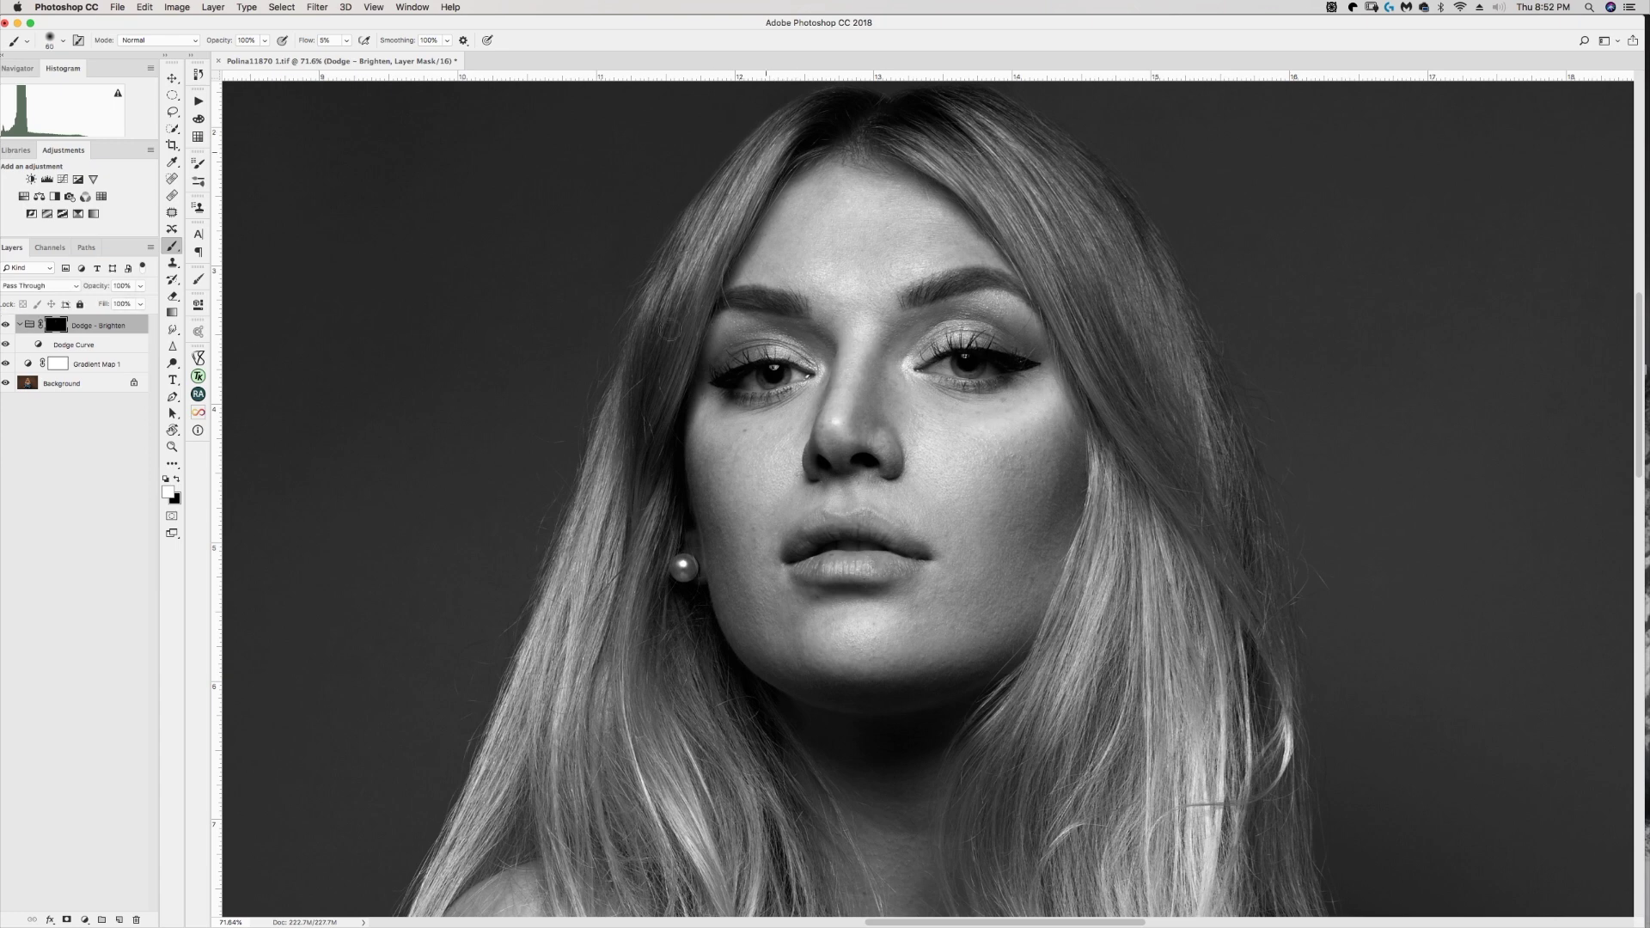
pyautogui.moveTo(952, 169)
pyautogui.mouseDown()
pyautogui.moveTo(1015, 236)
pyautogui.moveTo(1066, 364)
pyautogui.mouseUp()
pyautogui.moveTo(992, 194); pyautogui.dragTo(1040, 305)
pyautogui.moveTo(1010, 228)
pyautogui.mouseDown()
pyautogui.moveTo(973, 158)
pyautogui.moveTo(925, 166)
pyautogui.mouseUp()
pyautogui.press(']')
pyautogui.press(']')
pyautogui.press(']')
pyautogui.press(']')
pyautogui.moveTo(873, 269); pyautogui.dragTo(885, 275)
pyautogui.press('[')
pyautogui.press('[')
pyautogui.press('[')
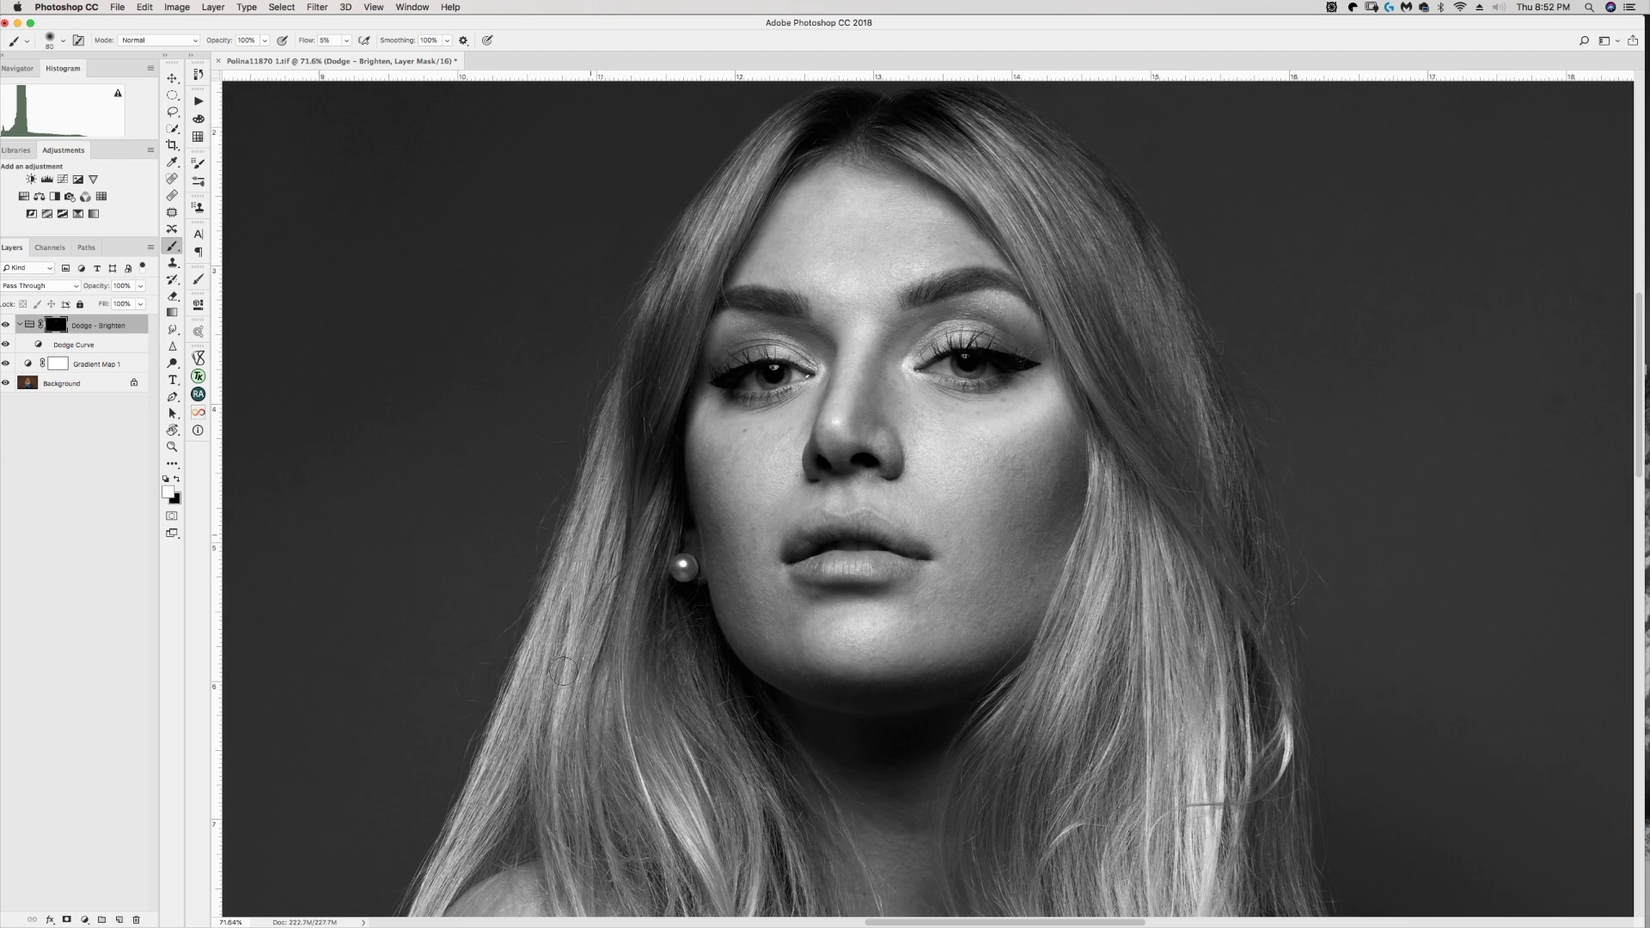
# - Brighten the long hair strands on both sides of the face with a larger brush of up to about 150 px
pyautogui.press(']')
pyautogui.press(']')
pyautogui.press(']')
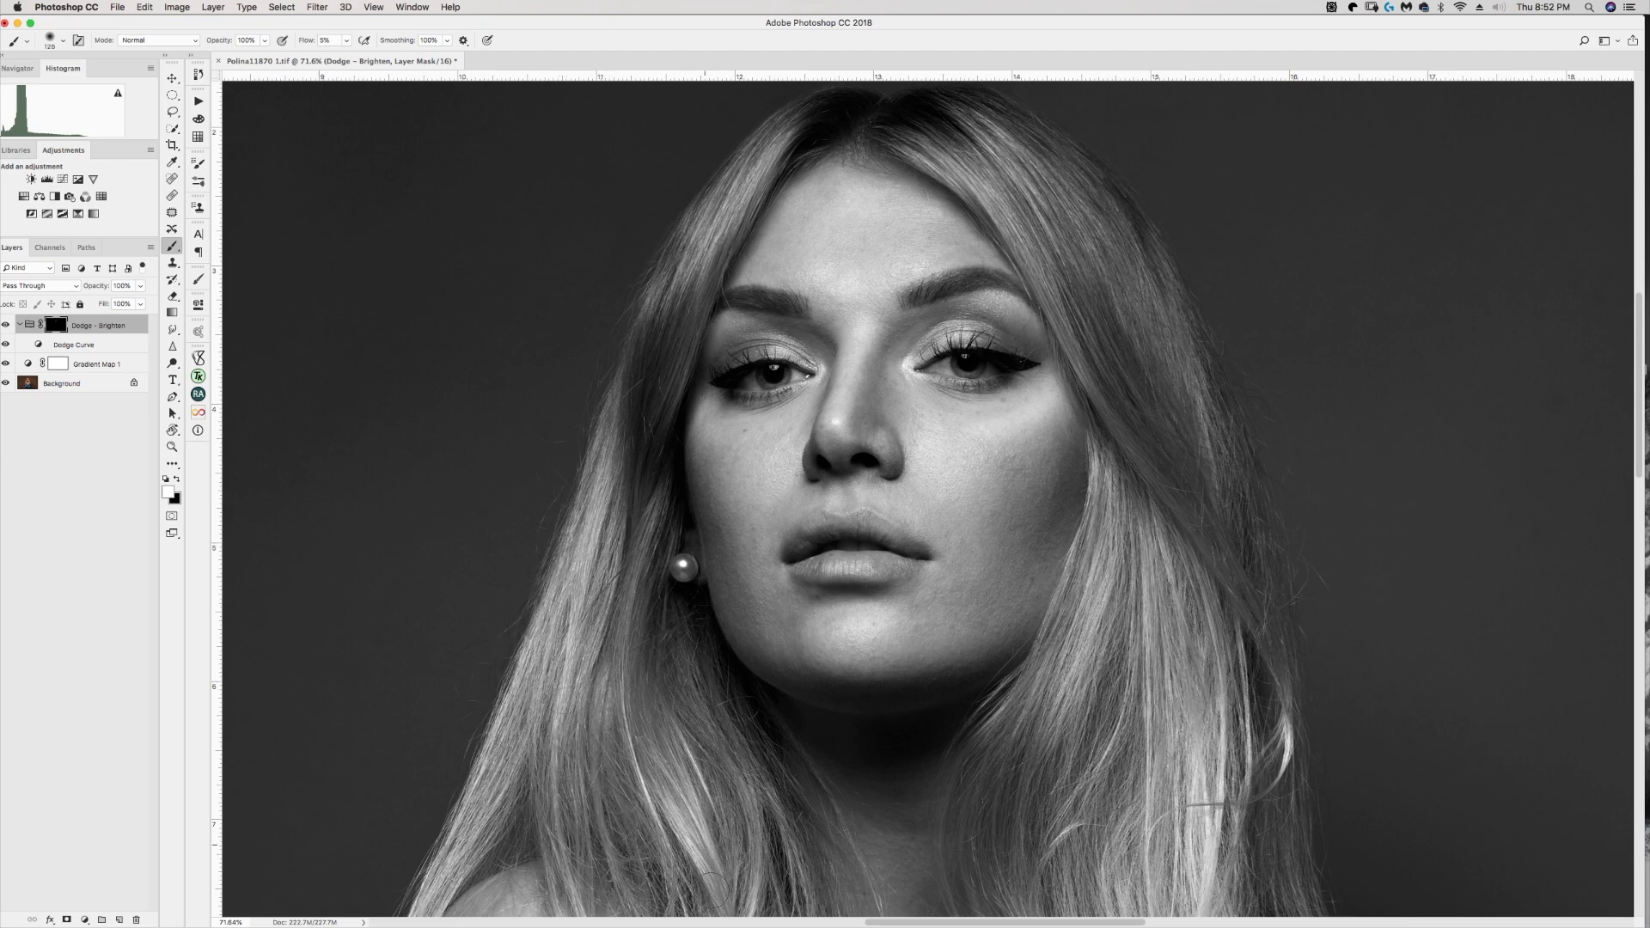
pyautogui.press('[')
pyautogui.press('[')
pyautogui.press('[')
pyautogui.moveTo(1024, 759); pyautogui.dragTo(1152, 658)
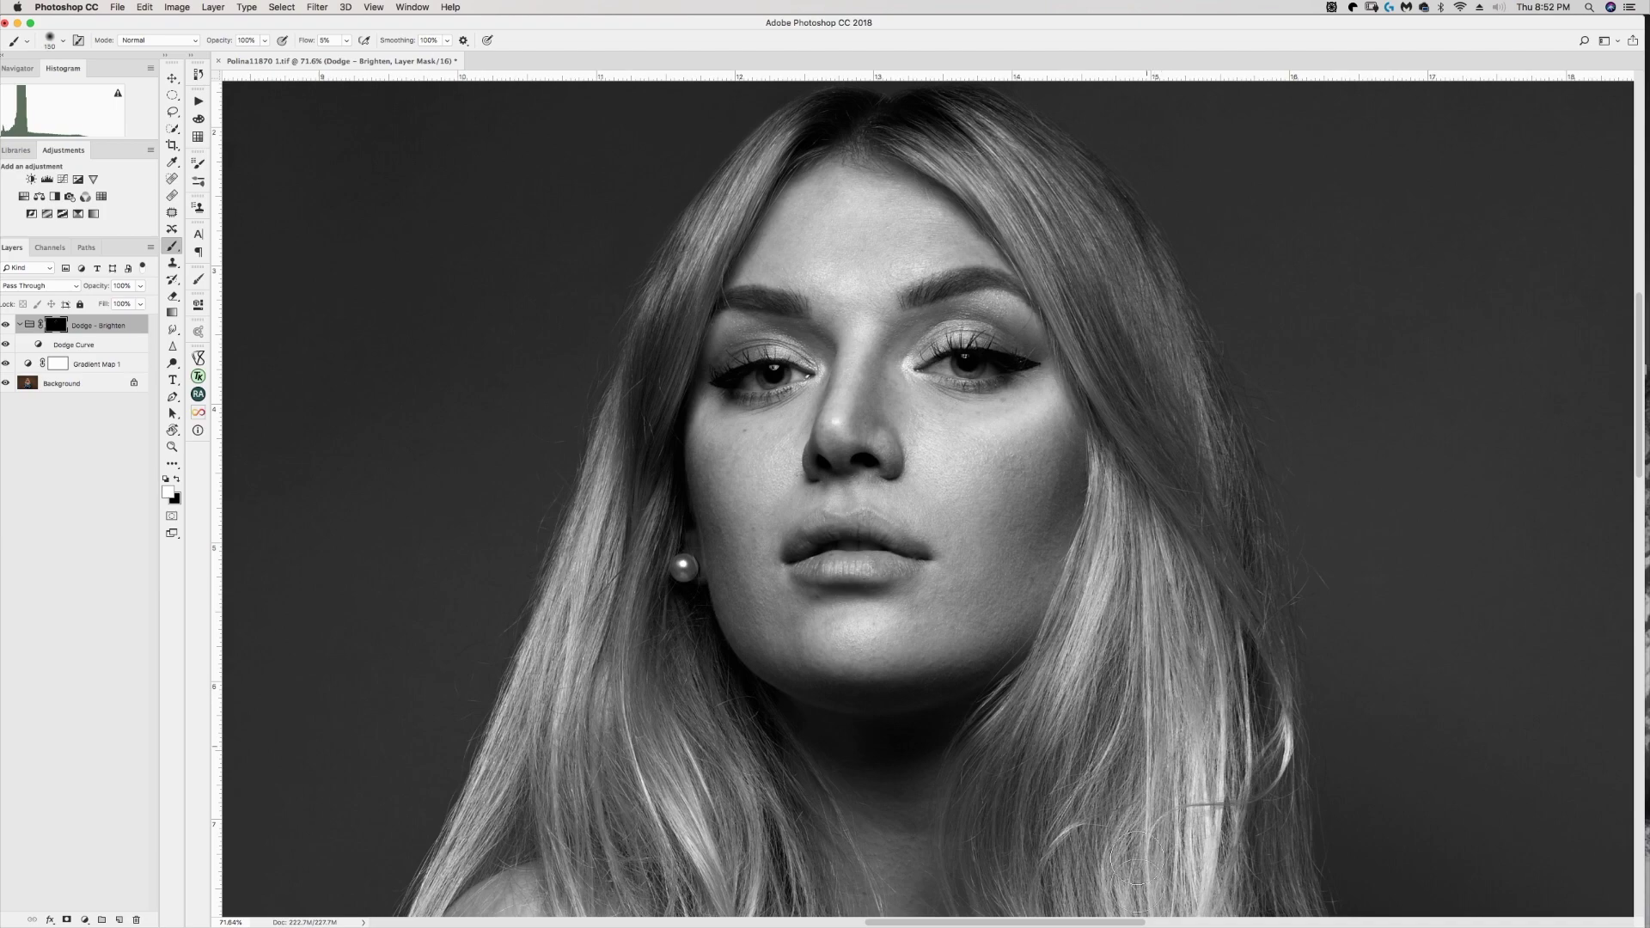
pyautogui.press(']')
pyautogui.press(']')
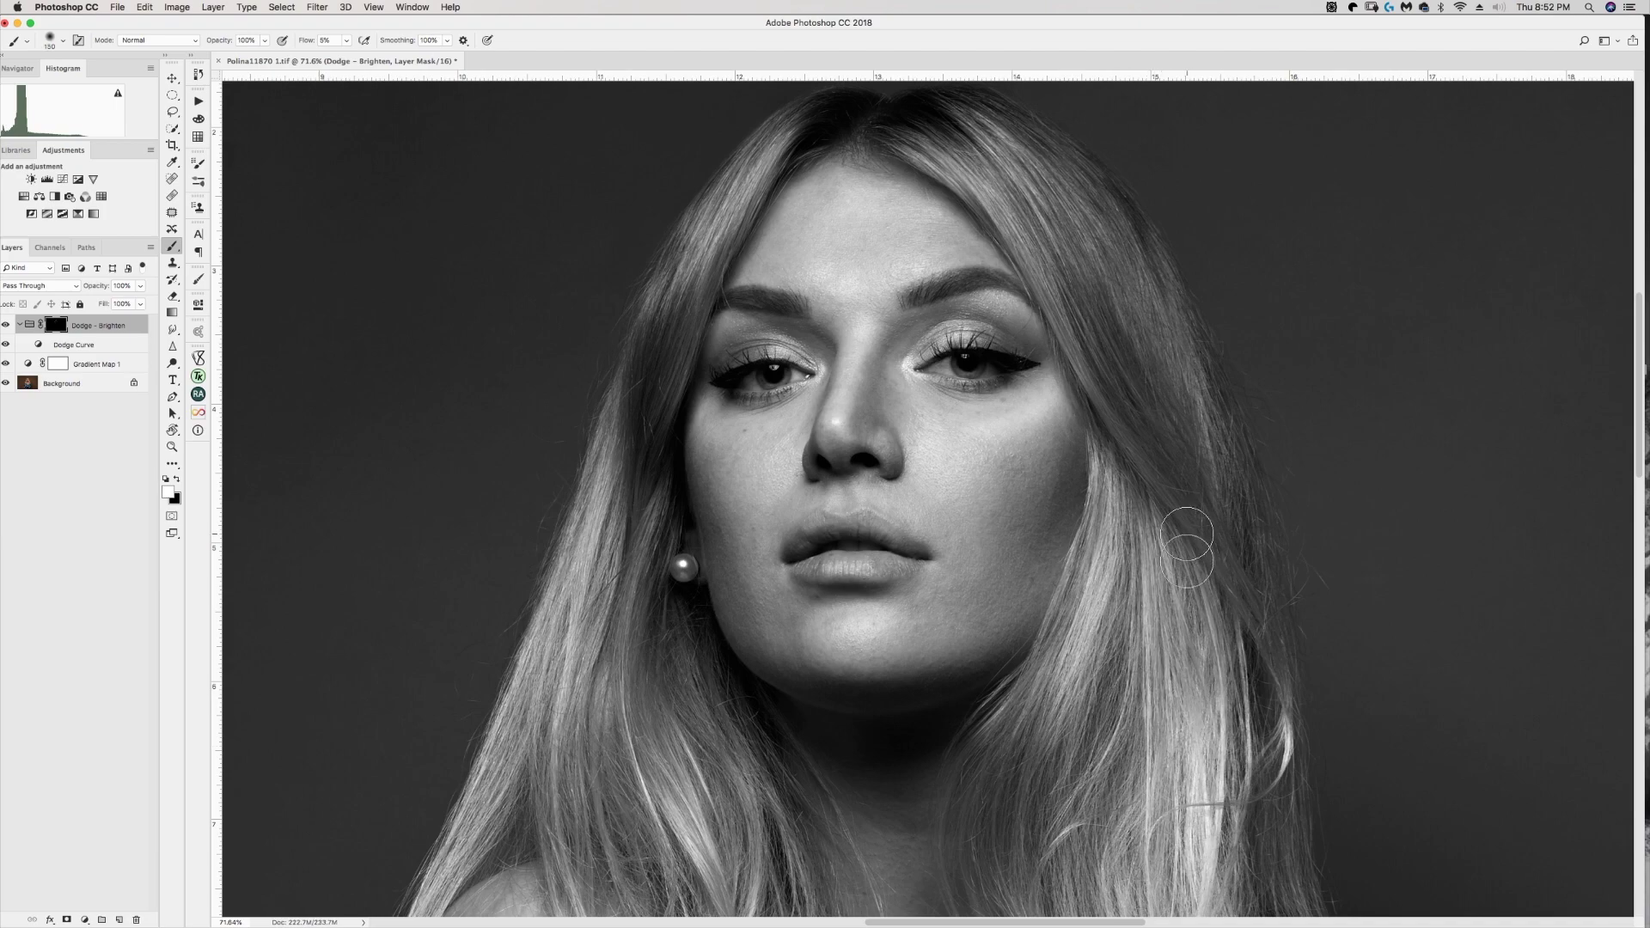
# - Brighten the hair ends, upper chest and shoulders on the dodge mask, adjusting the brush size to each area
pyautogui.scroll(-10, 1186, 548)
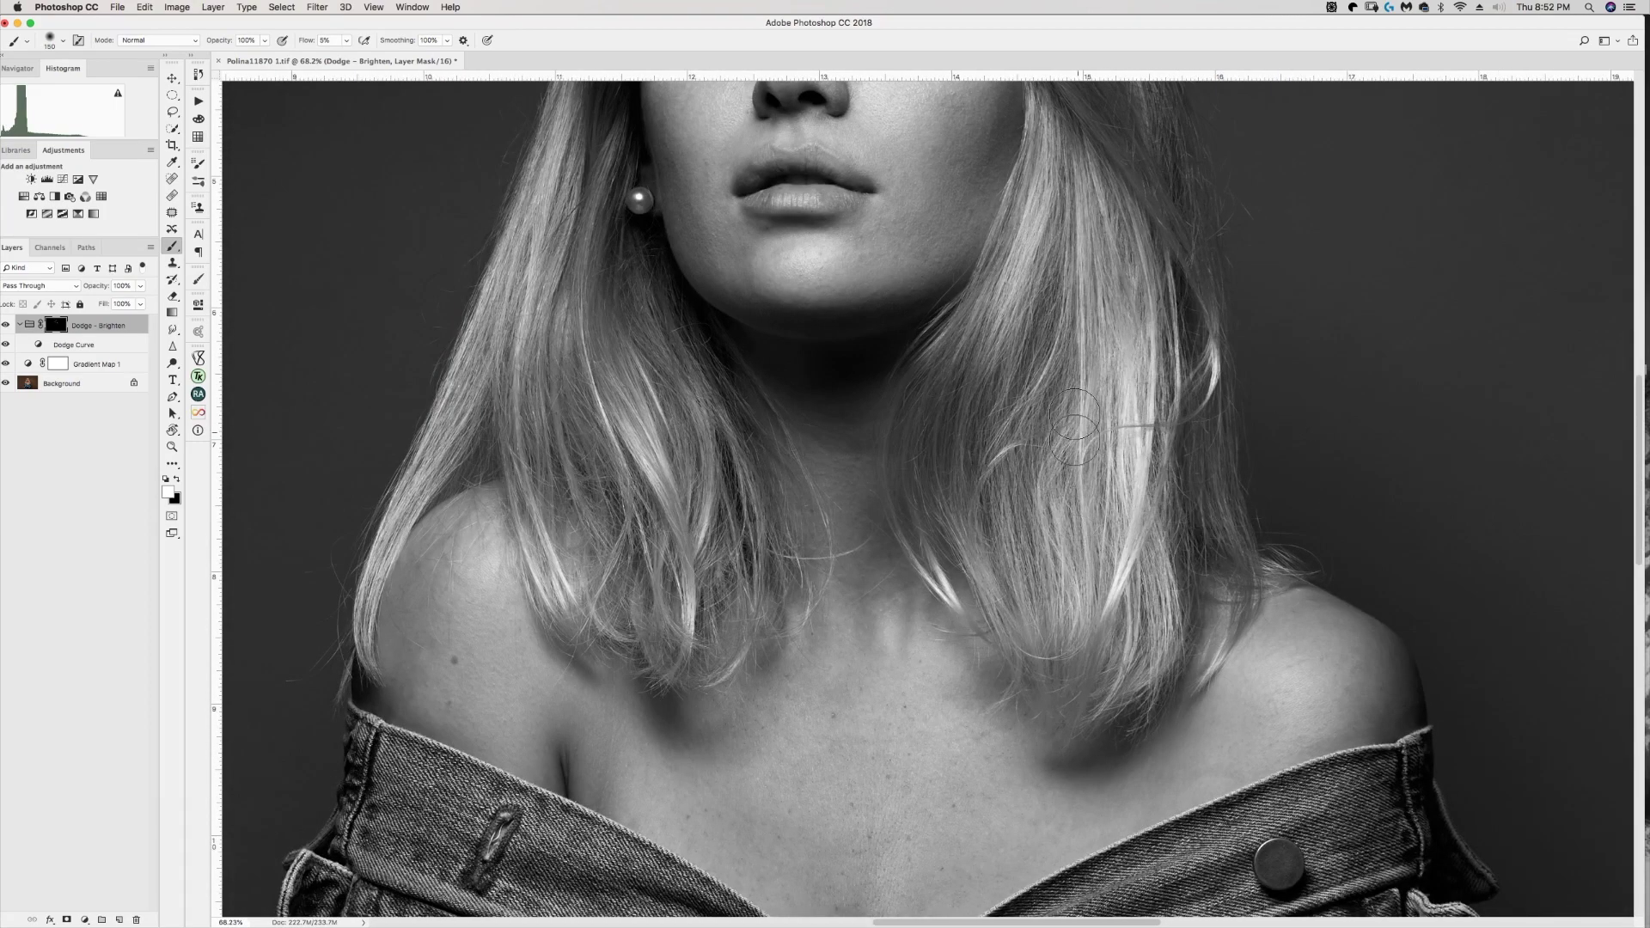
pyautogui.press('[')
pyautogui.press('[')
pyautogui.press(']')
pyautogui.moveTo(927, 642); pyautogui.dragTo(786, 618)
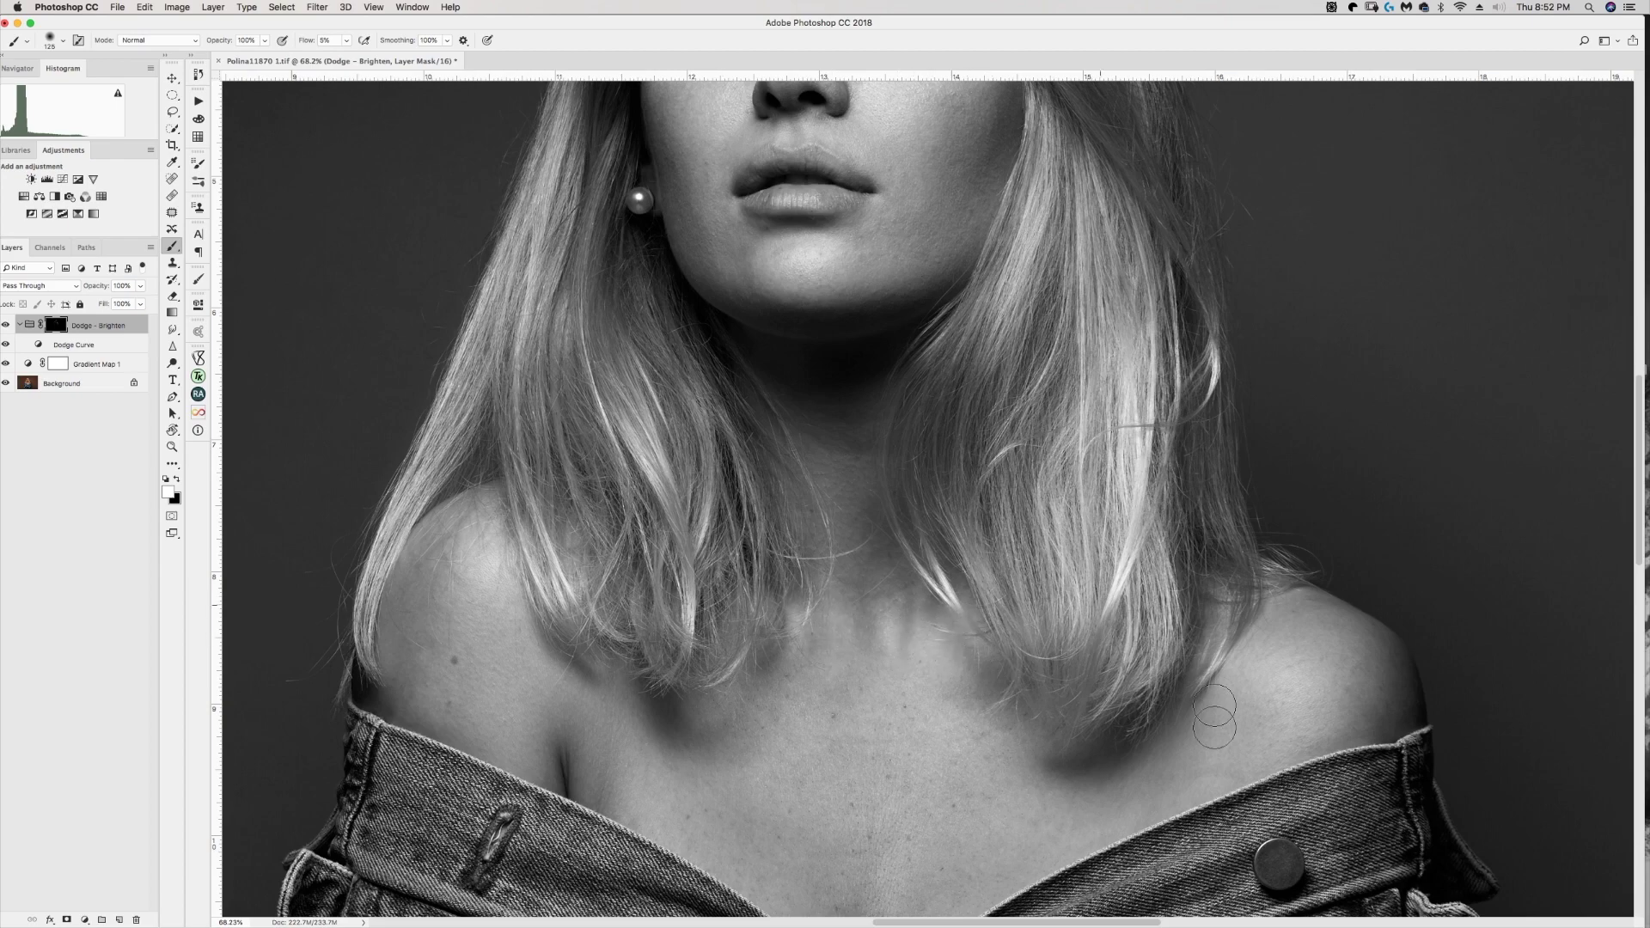
pyautogui.press(']')
pyautogui.press(']')
pyautogui.scroll(-5, 763, 853)
pyautogui.scroll(-2, 764, 853)
pyautogui.press('[')
pyautogui.press('[')
pyautogui.press('[')
pyautogui.press('[')
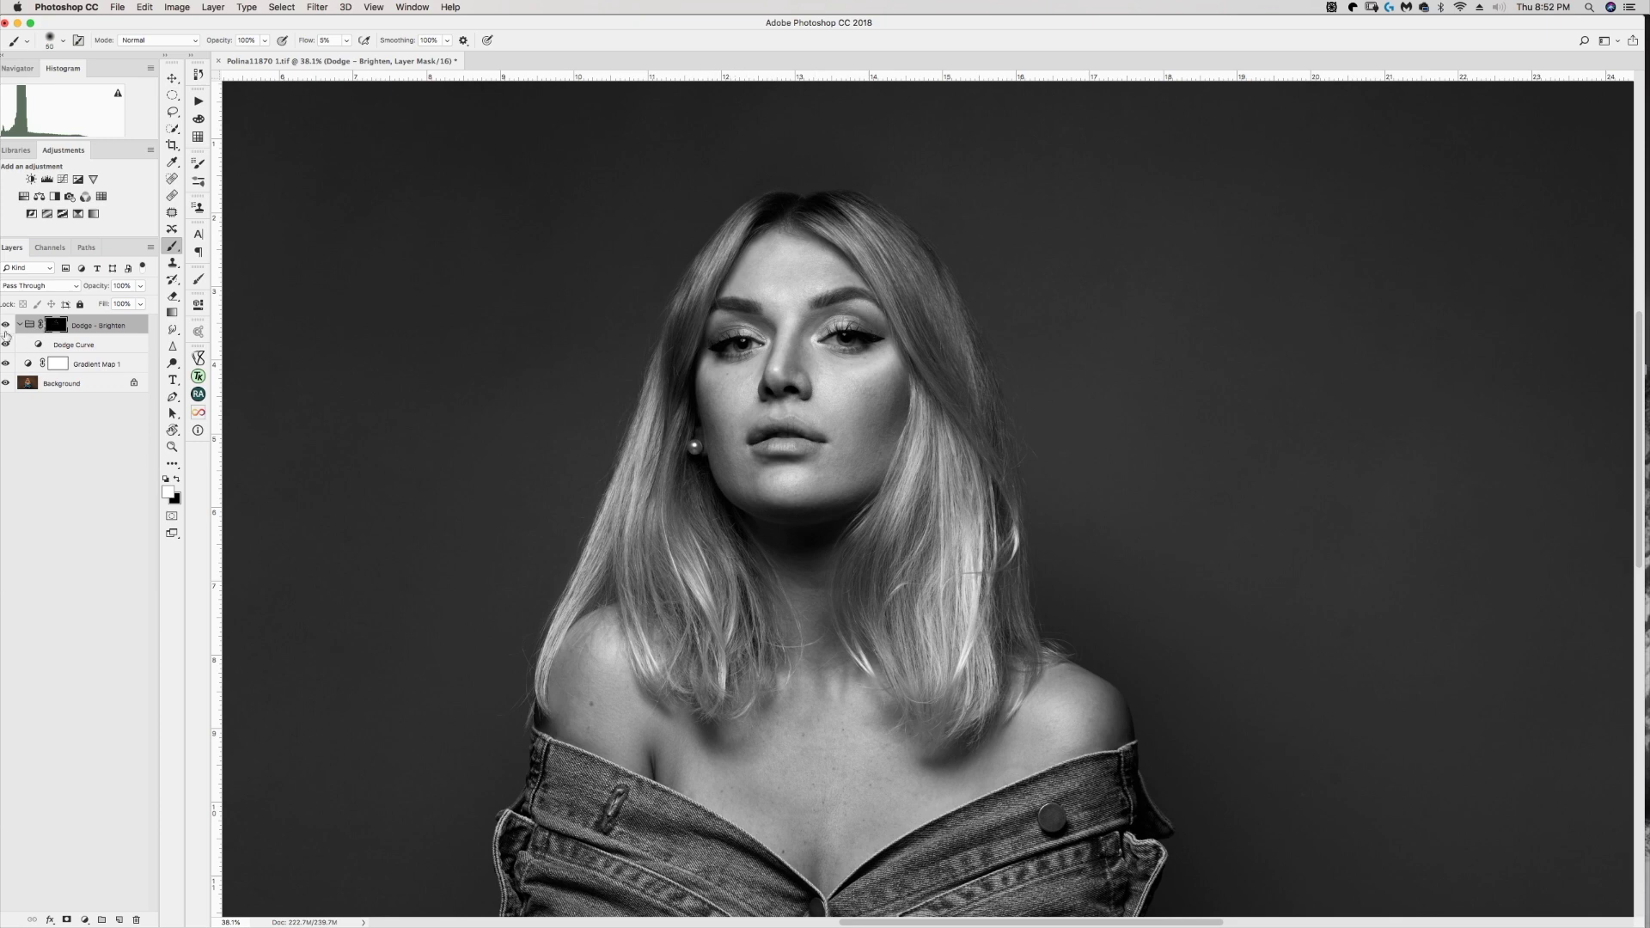
# - Toggle the Dodge - Brighten group's visibility to check the brightening on the whole portrait
pyautogui.click(5, 325)
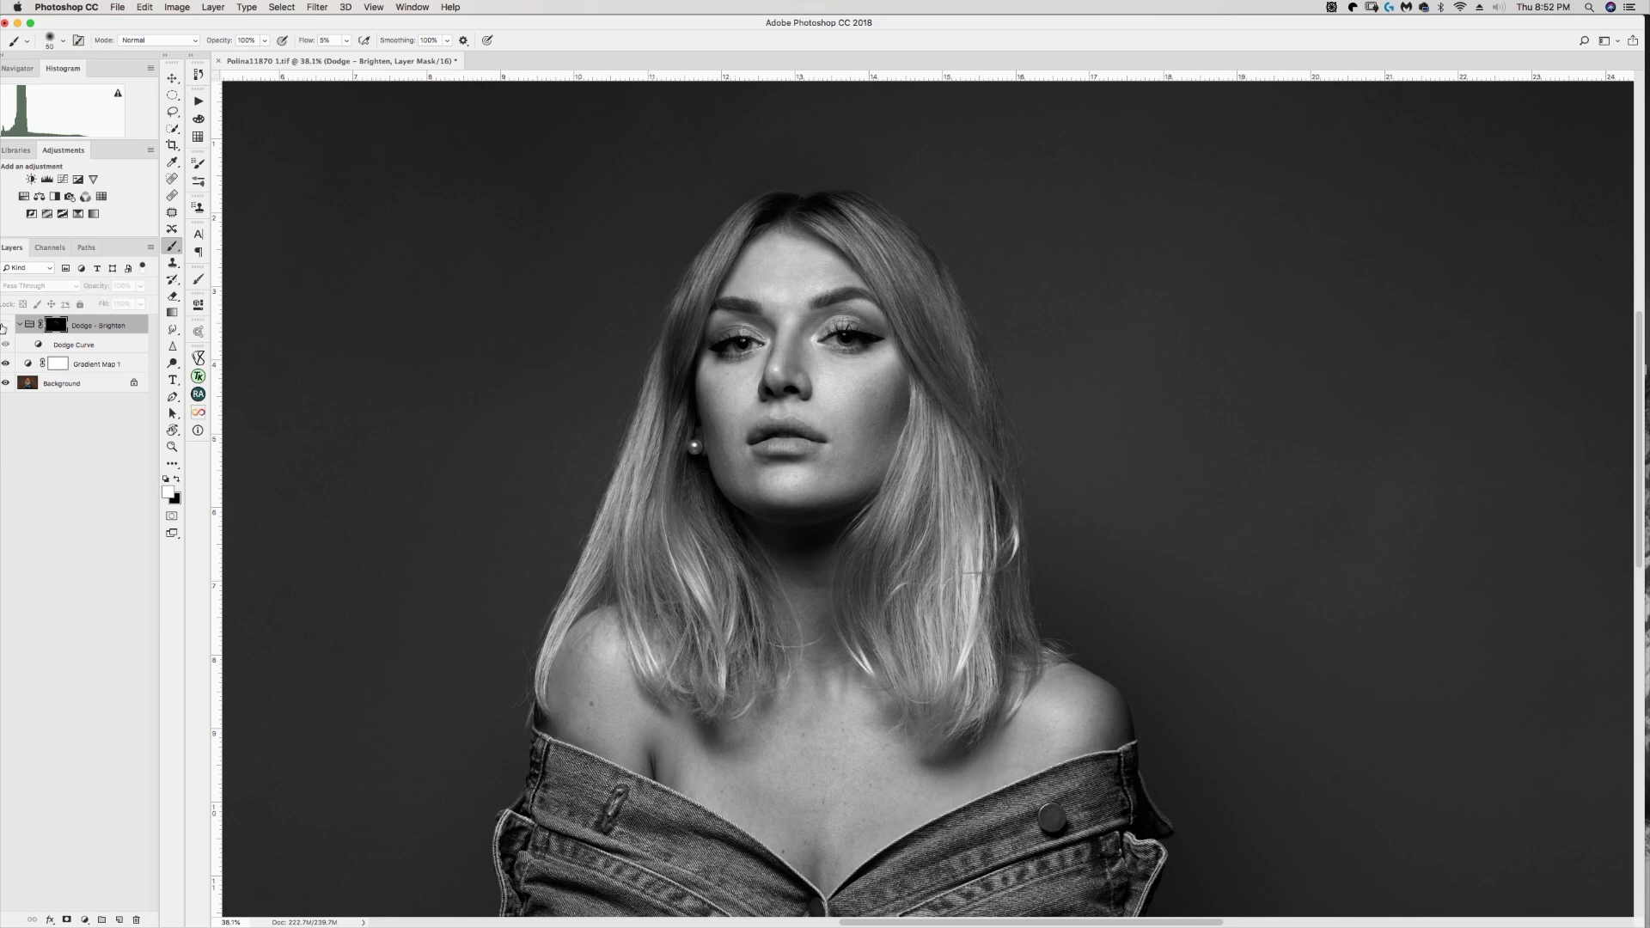
pyautogui.click(6, 325)
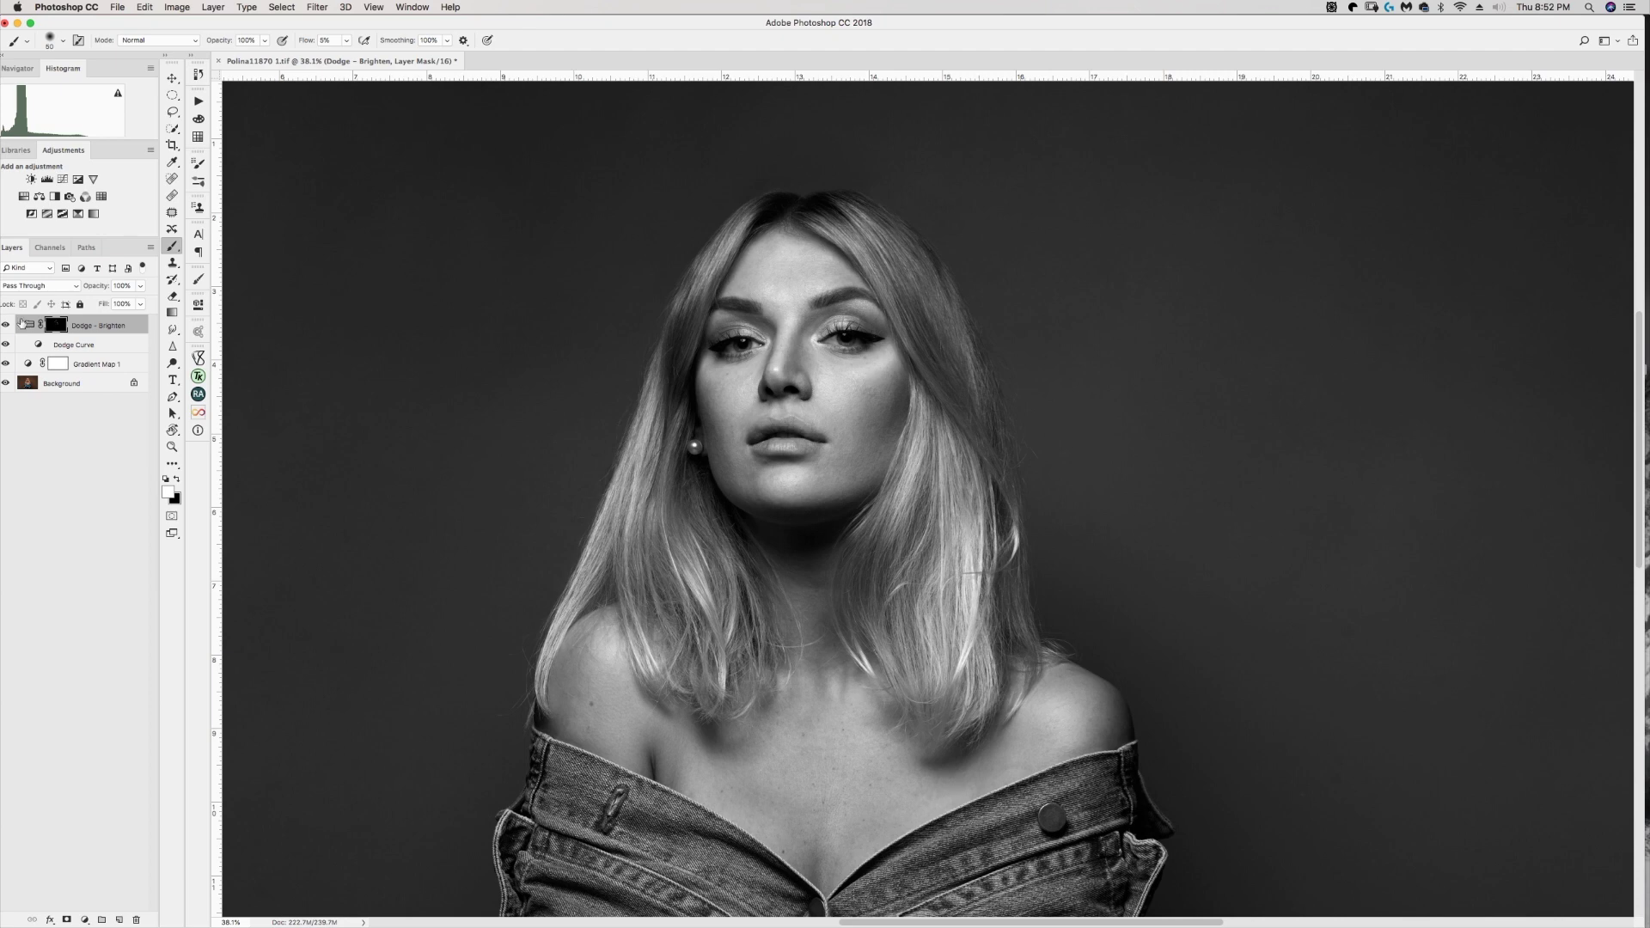
# - Brighten the highlights of the denim jacket on the dodge mask, enlarging the brush for the broader folds
pyautogui.press('[')
pyautogui.press('[')
pyautogui.press(']')
pyautogui.scroll(-5, 1031, 805)
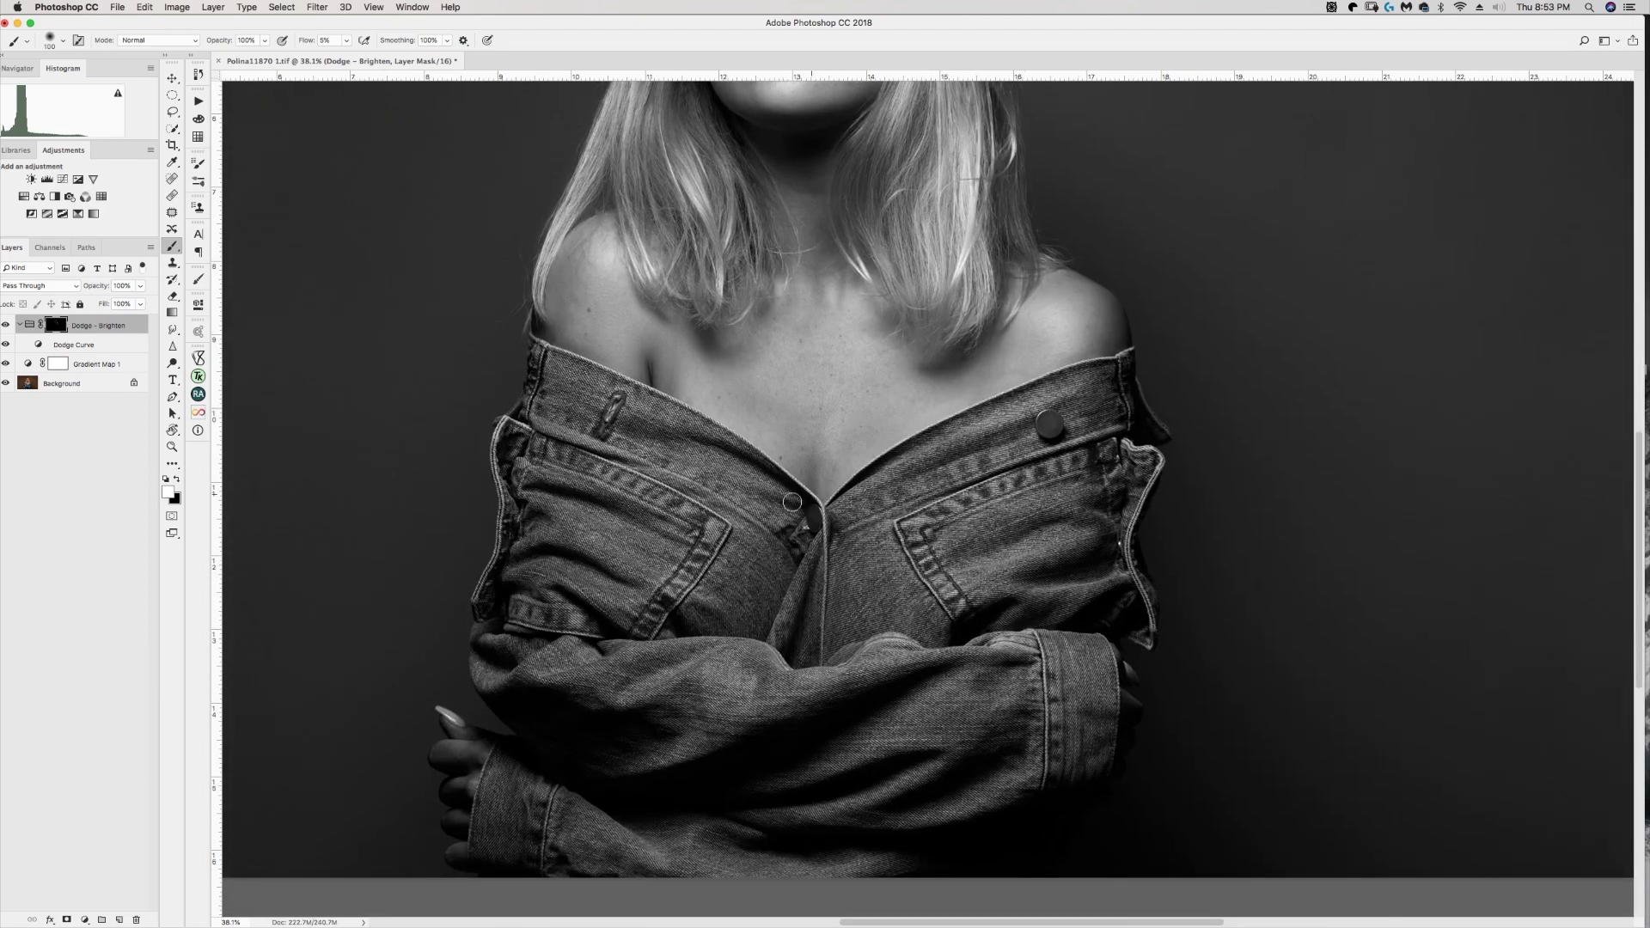
pyautogui.press(']')
pyautogui.press(']')
pyautogui.press(']')
# - Collapse the Dodge - Brighten group and add a Burn - Darken curves group above it using the Beauty Retouch panel
pyautogui.click(26, 324)
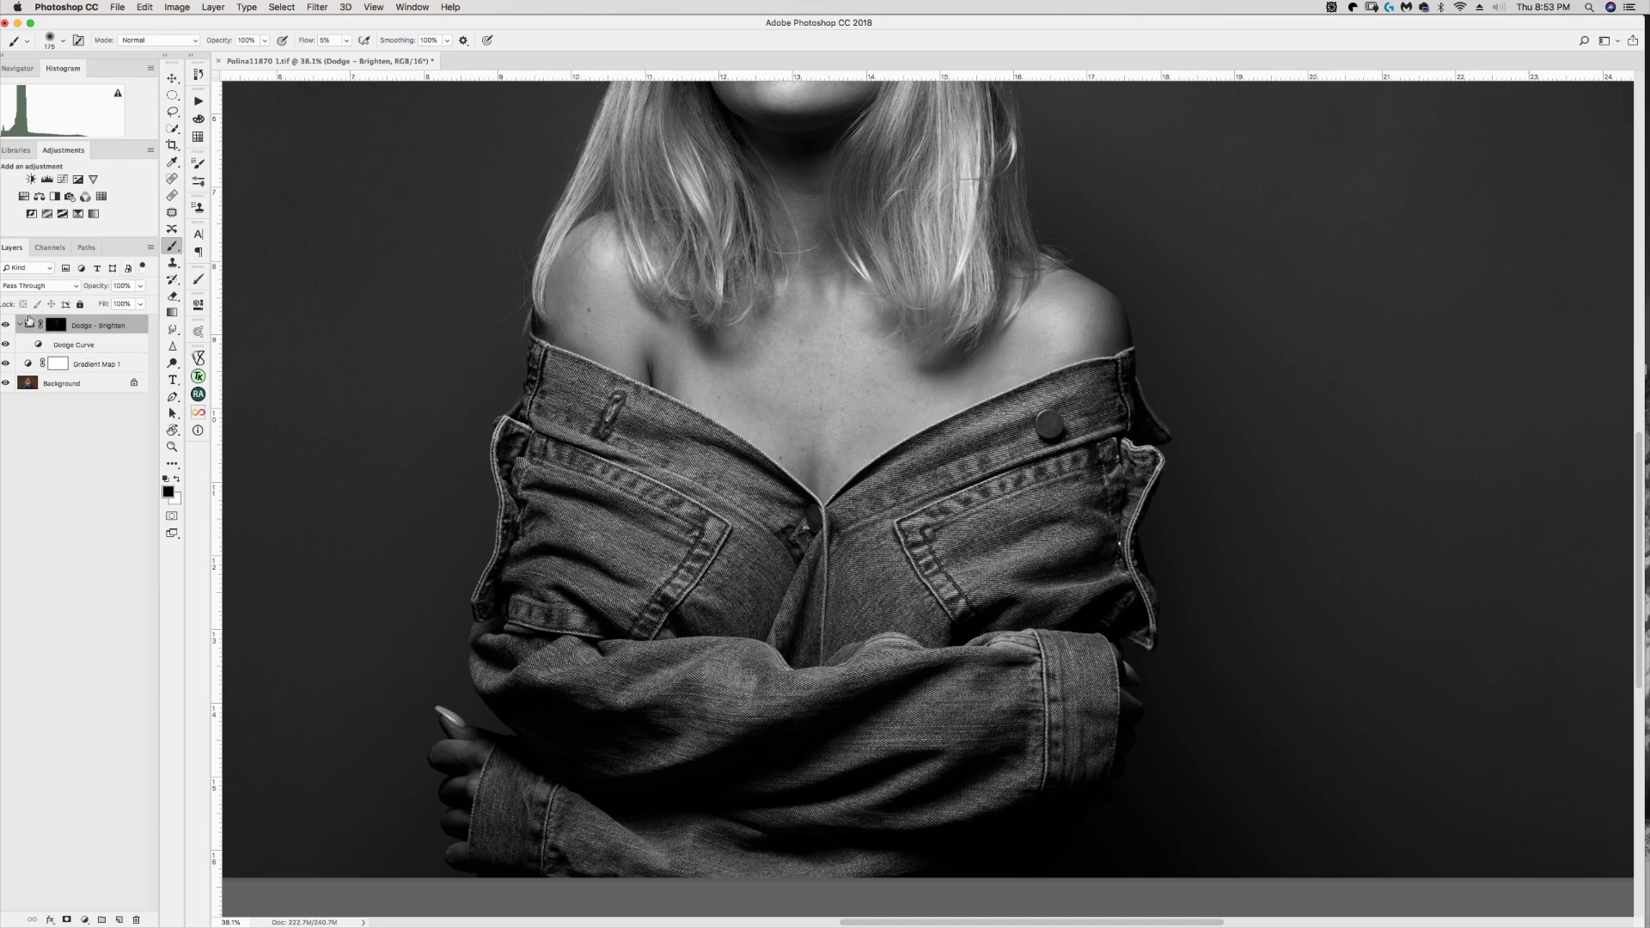
pyautogui.click(19, 324)
pyautogui.click(197, 393)
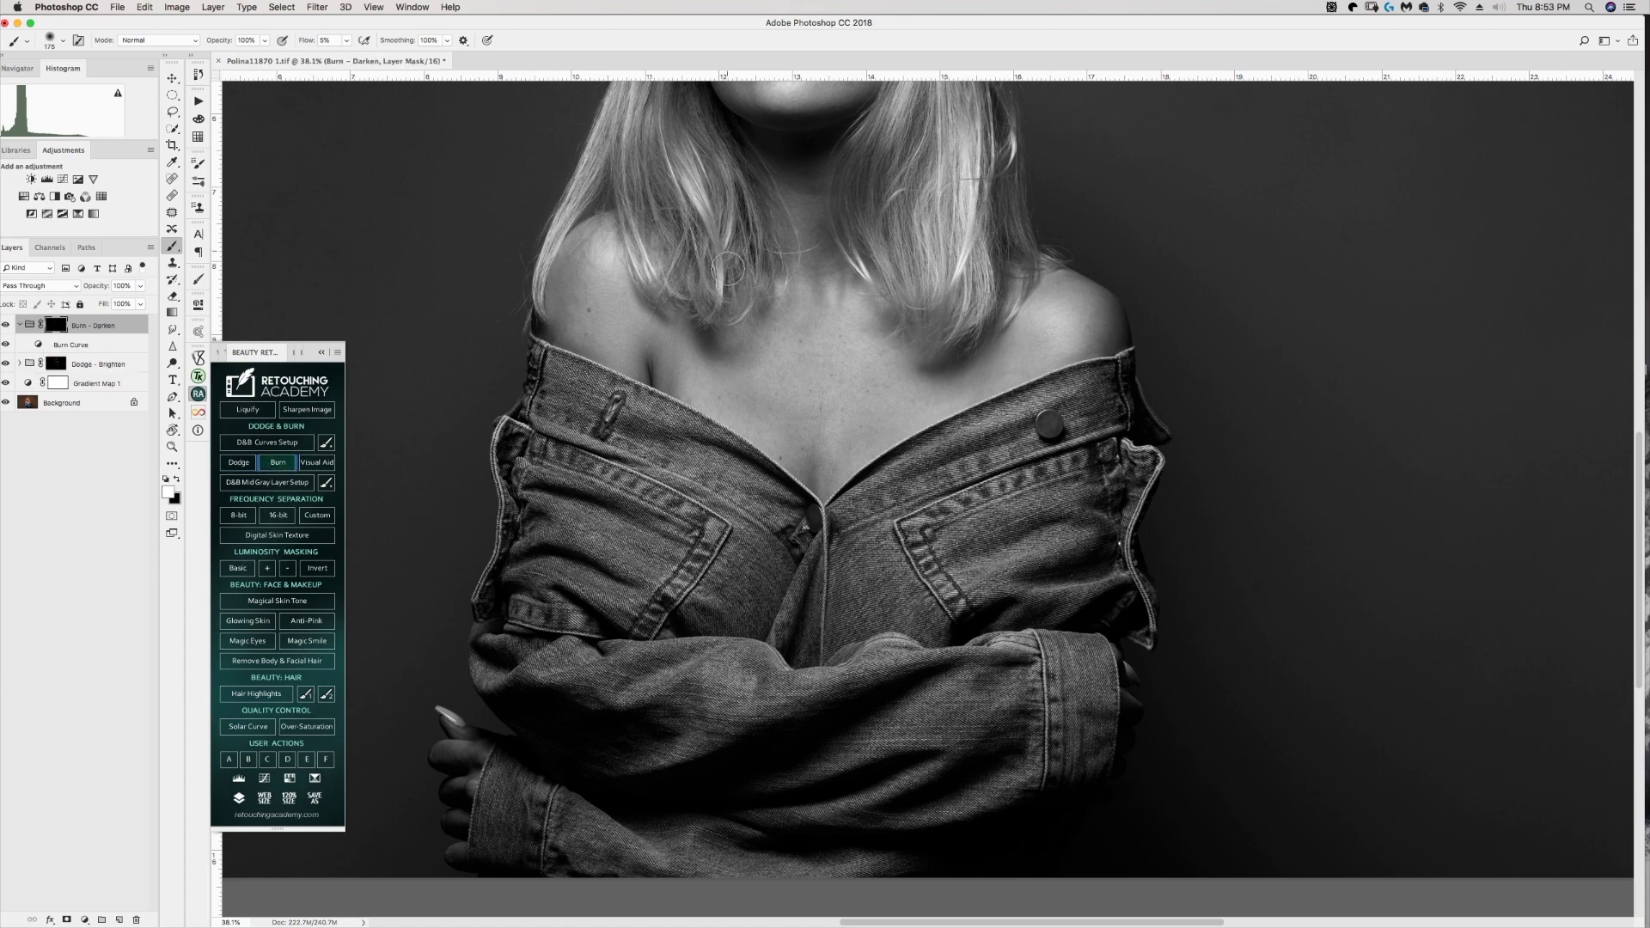
pyautogui.scroll(5, 727, 269)
pyautogui.scroll(1, 727, 269)
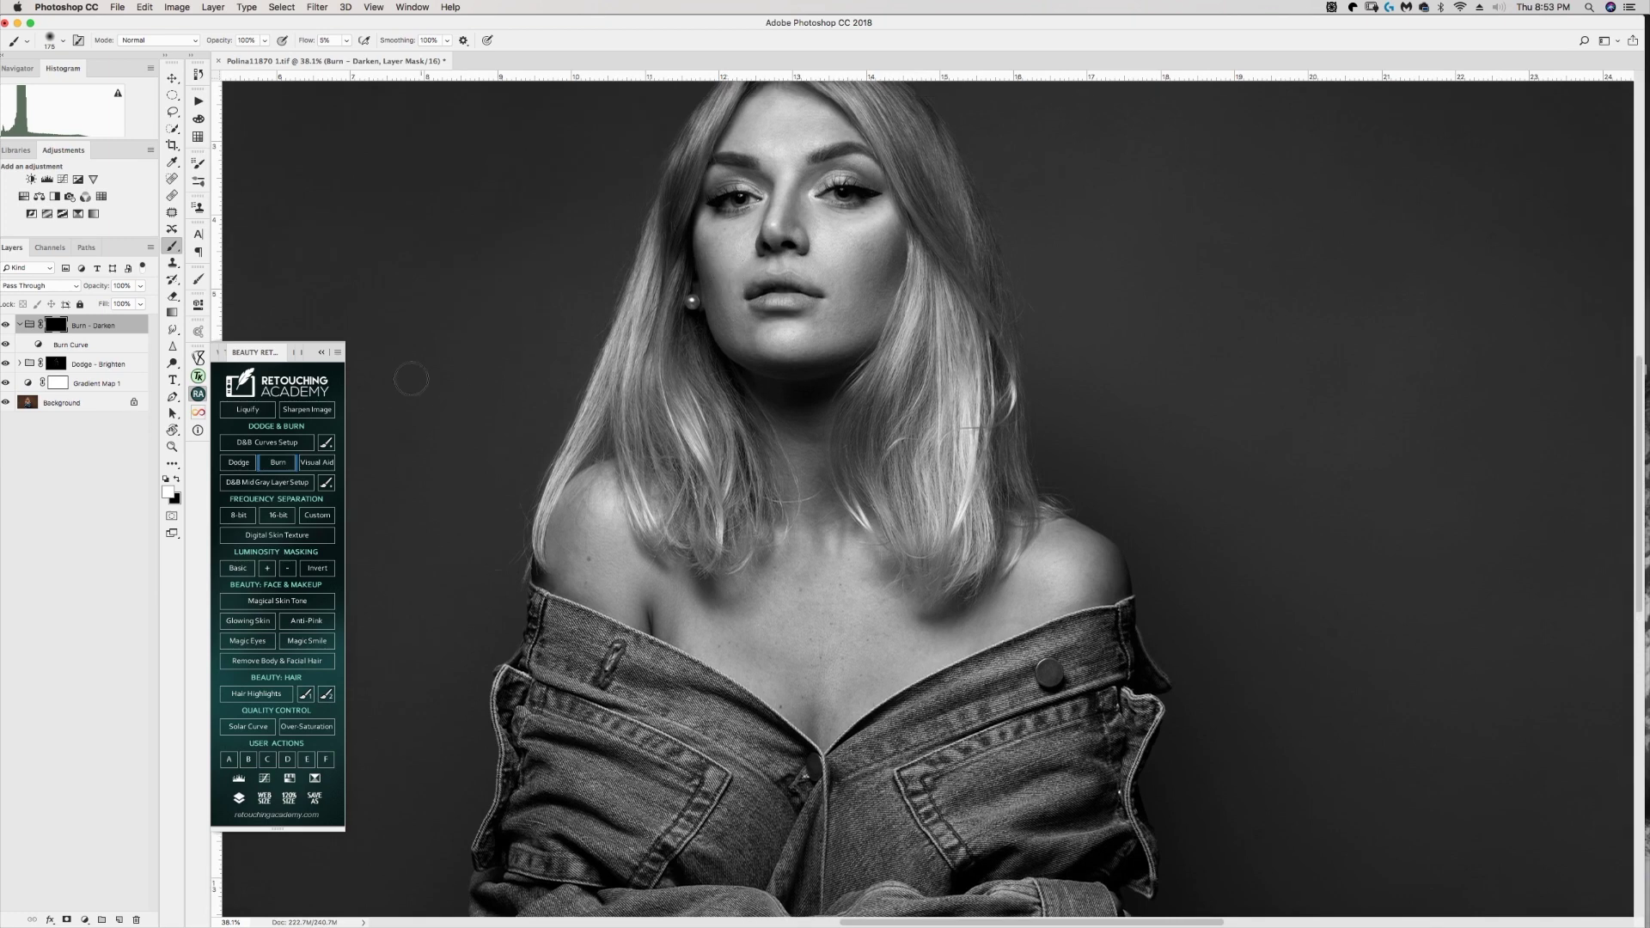
pyautogui.click(323, 351)
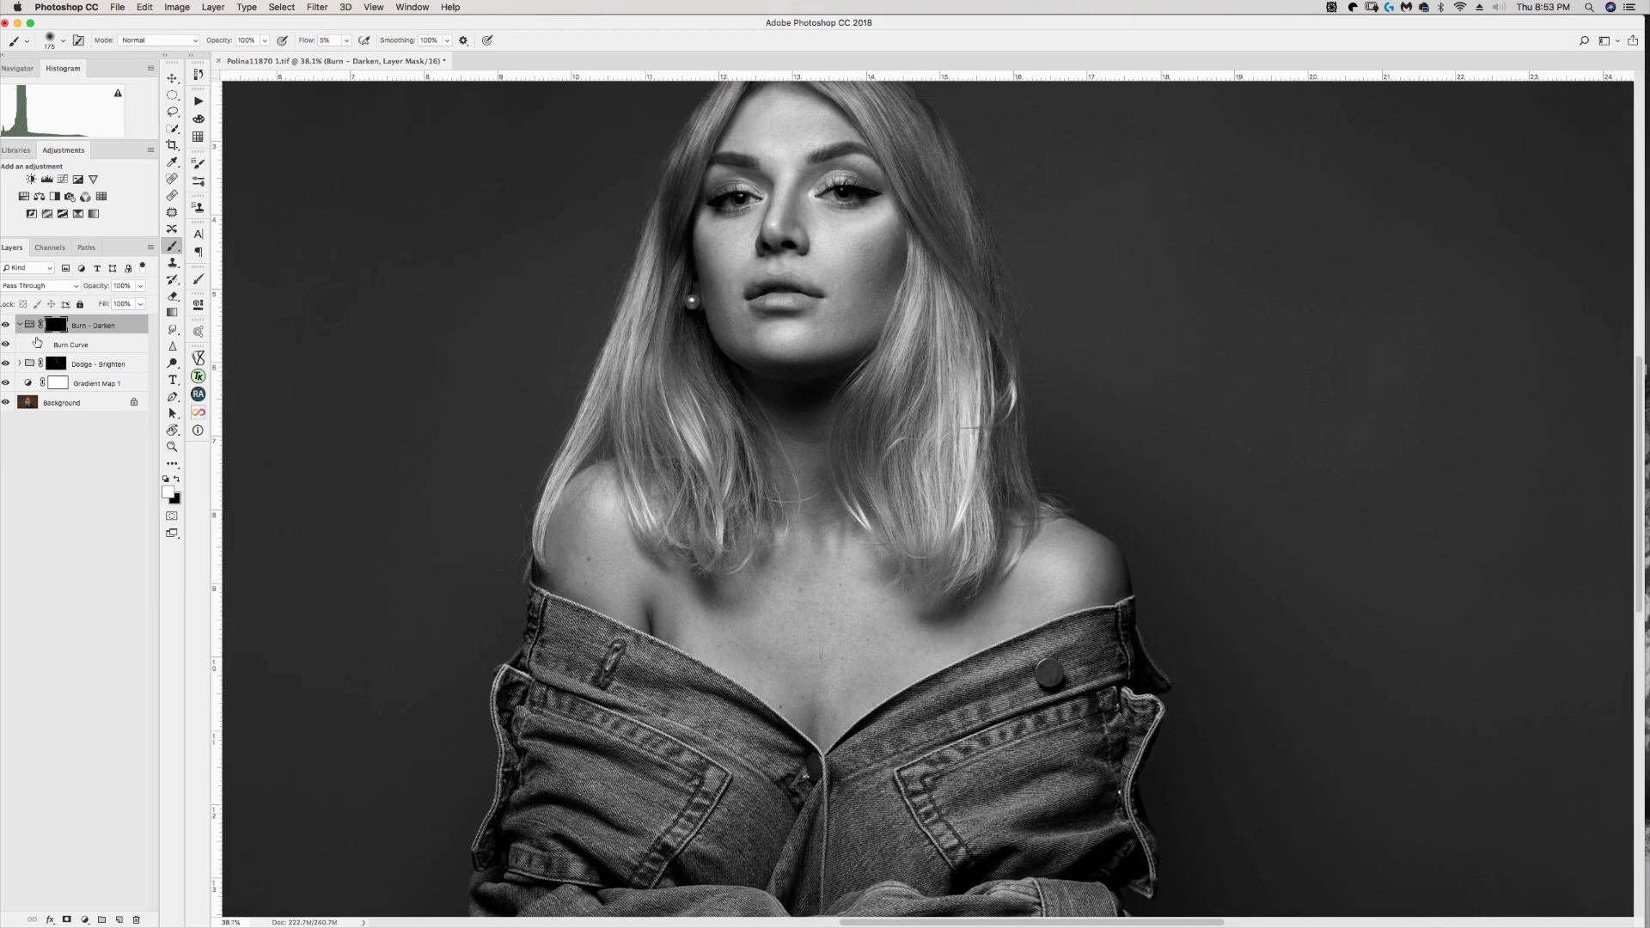
# - Strengthen the Burn Curve by setting its point to input 175 and output 73
pyautogui.doubleClick(37, 342)
pyautogui.click(300, 429)
pyautogui.moveTo(300, 429); pyautogui.dragTo(303, 431)
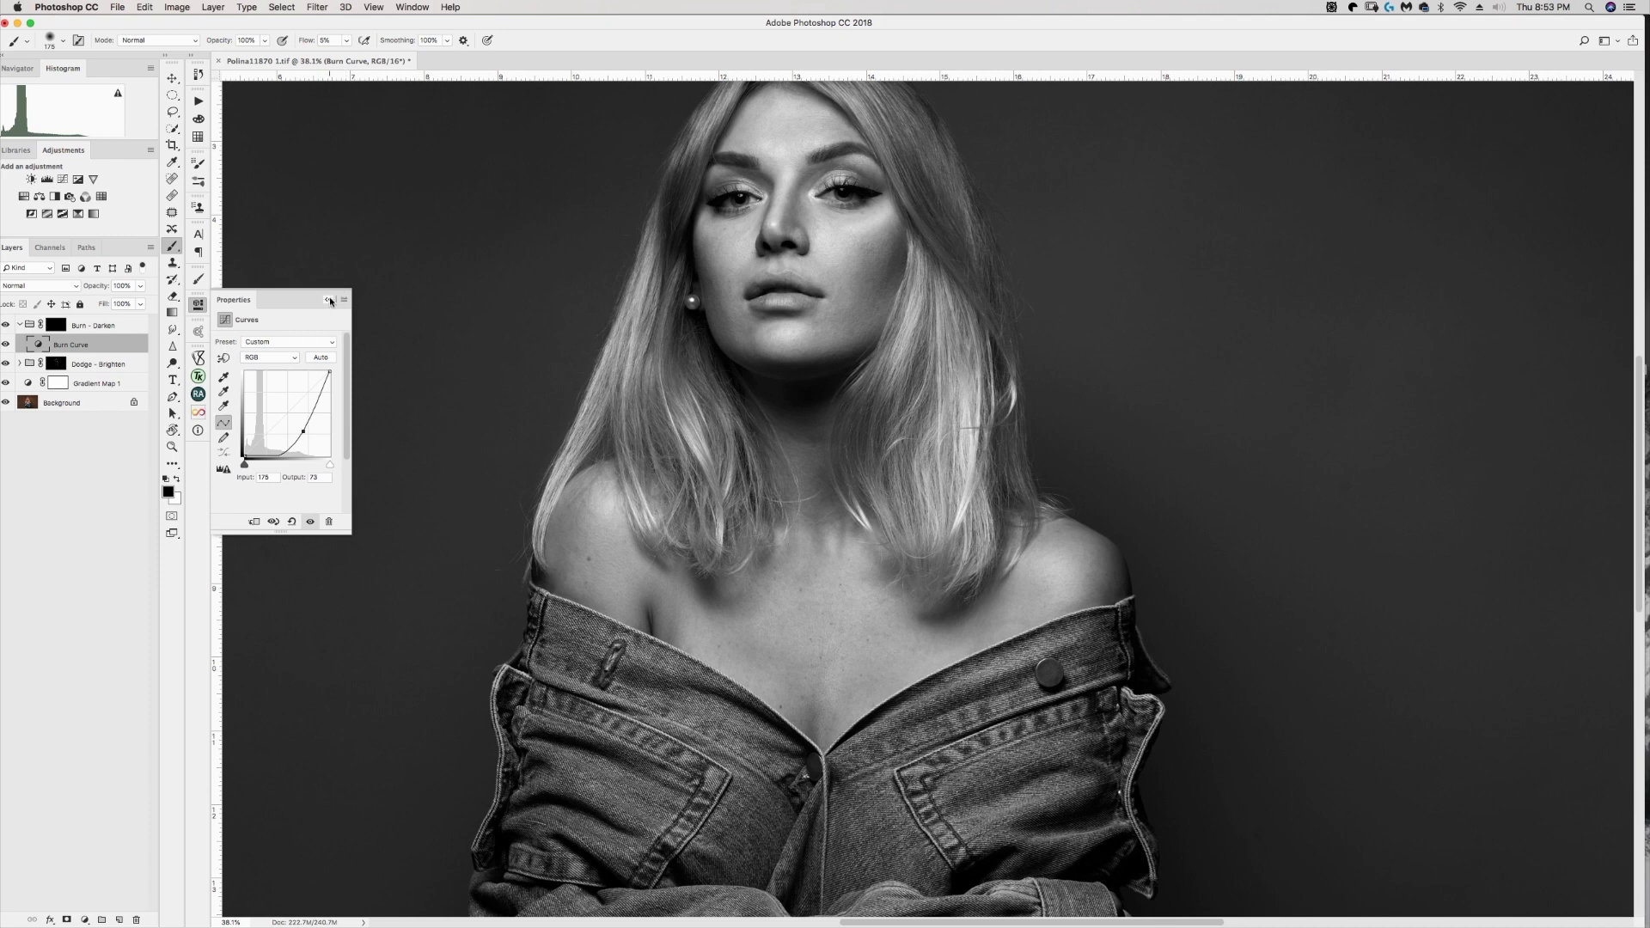
# - Darken the pearl earring by painting white on the Burn - Darken group's mask with a smaller brush
pyautogui.click(329, 300)
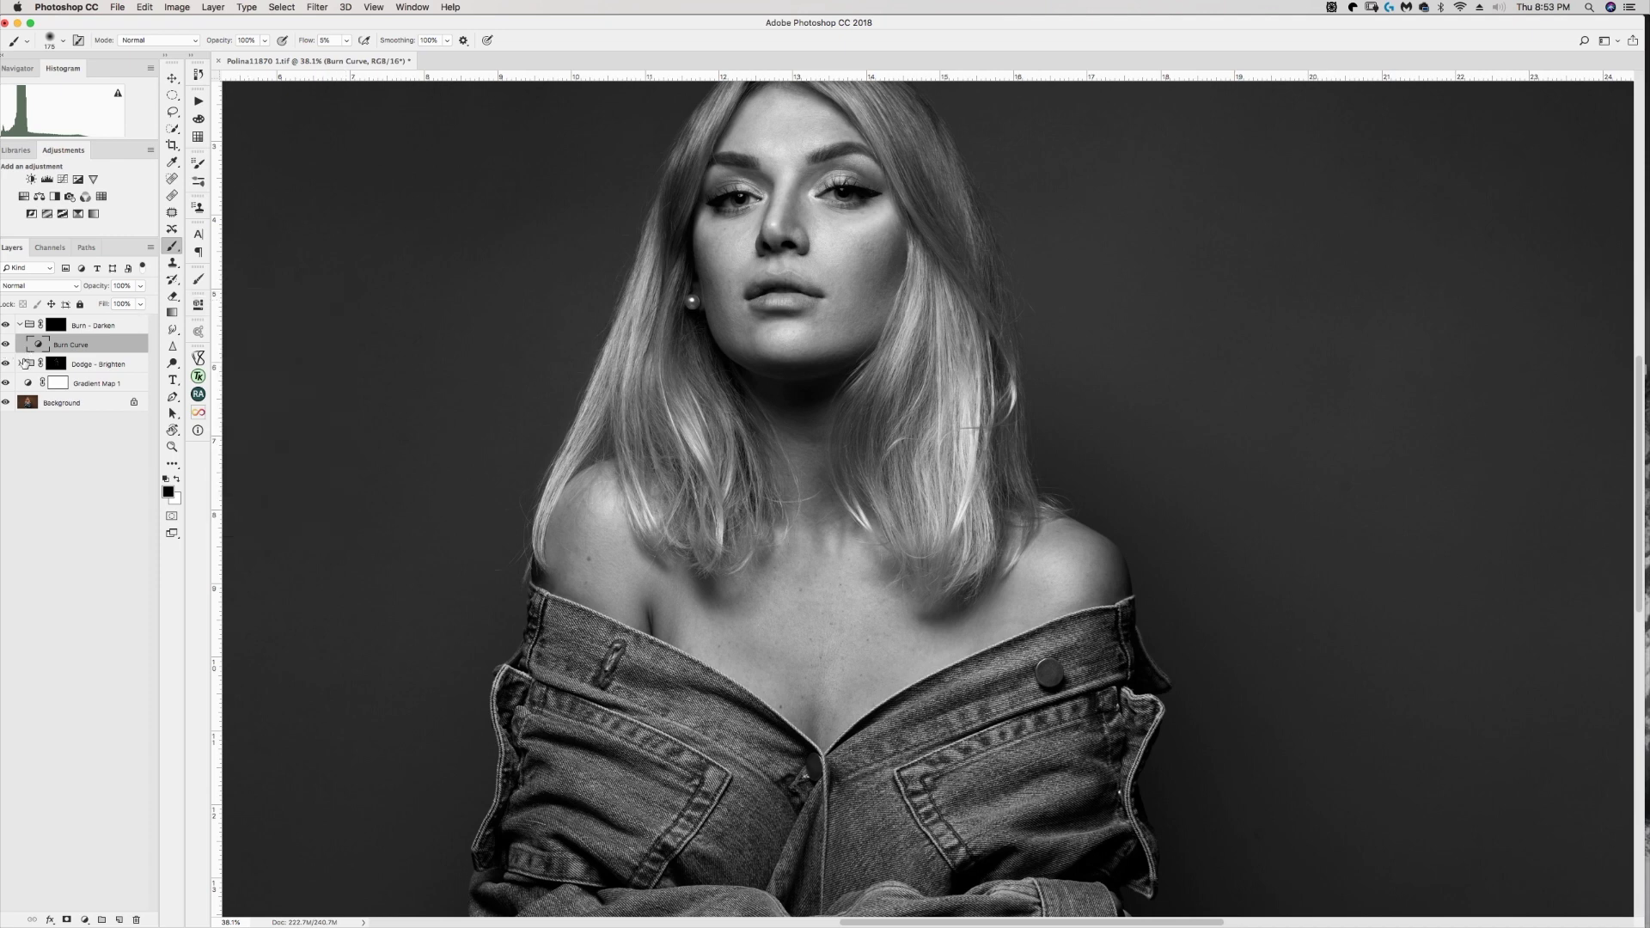
pyautogui.click(57, 323)
pyautogui.press('x')
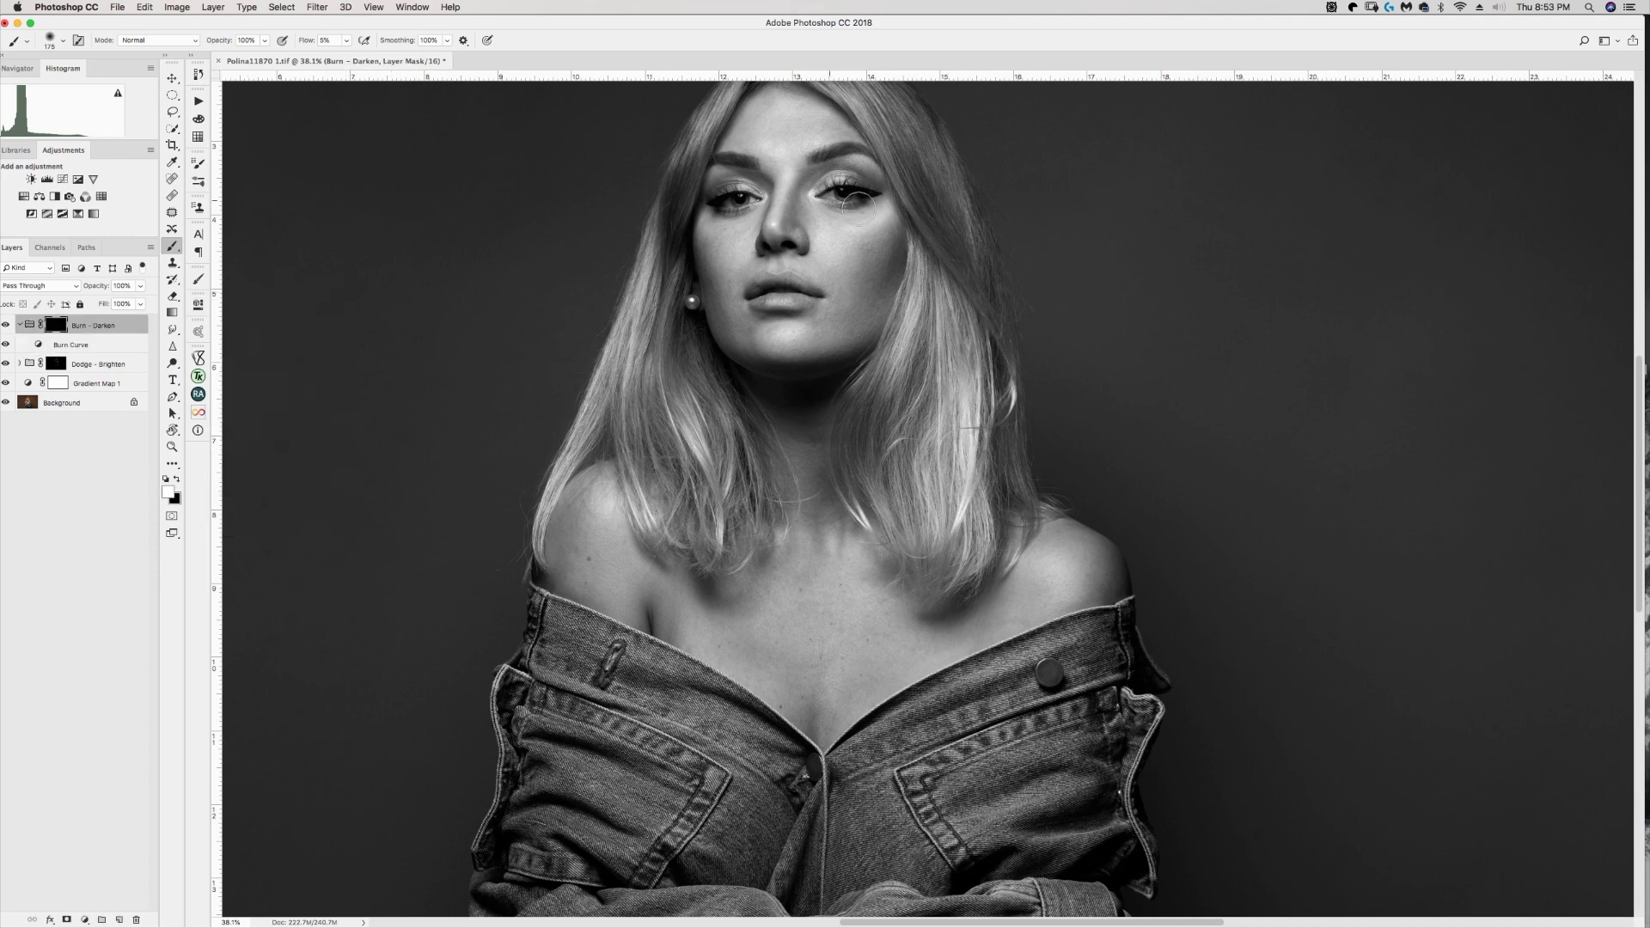
pyautogui.press('[')
pyautogui.press('[')
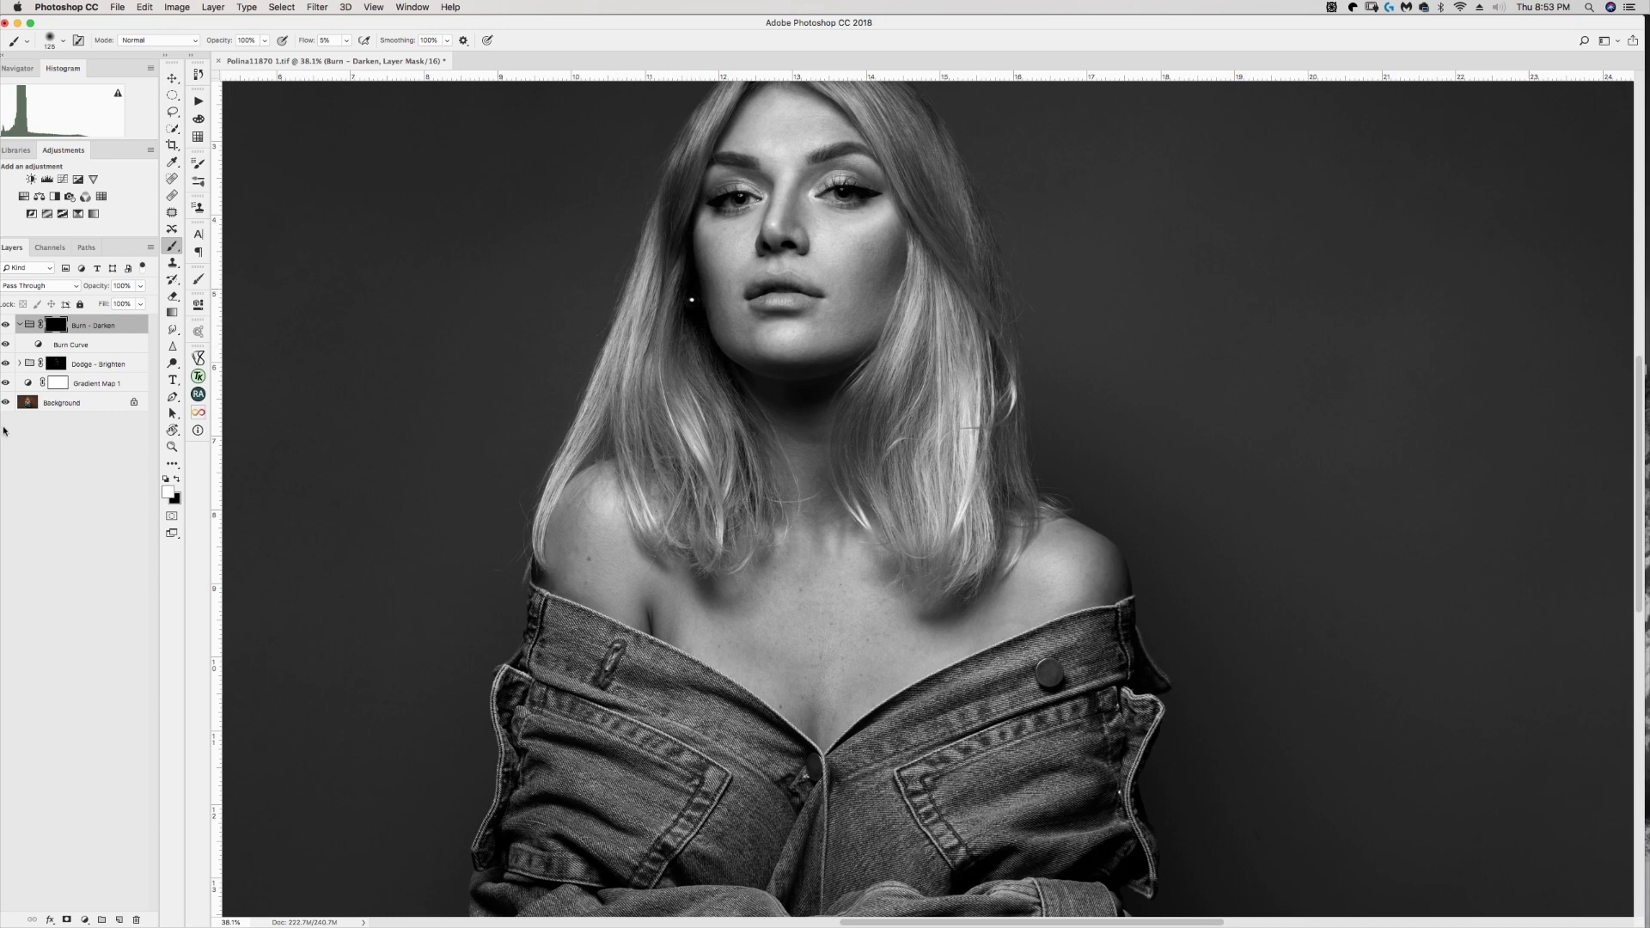
# - Patch the leftover bright spot of the earring on the Background layer and clear the selection
pyautogui.click(52, 402)
pyautogui.click(173, 212)
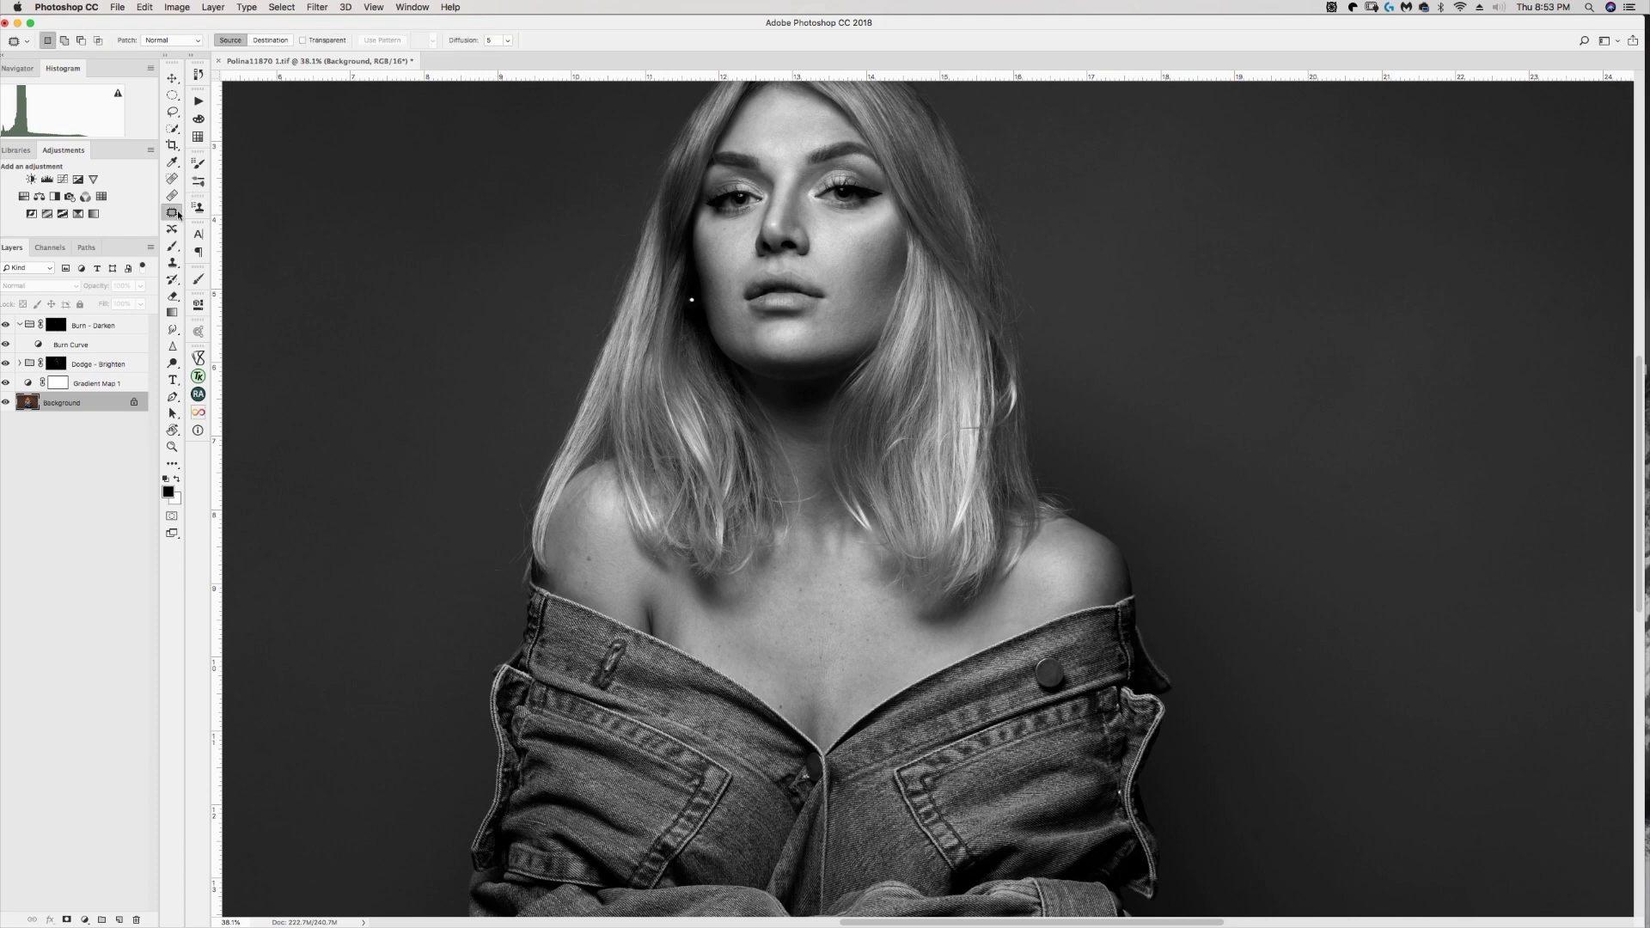
pyautogui.moveTo(685, 311)
pyautogui.mouseDown()
pyautogui.moveTo(696, 296)
pyautogui.moveTo(691, 311)
pyautogui.mouseUp()
pyautogui.press('super+d')
# - Darken the temple and hairline beside the face by painting white on the Burn - Darken mask with a small brush
pyautogui.click(86, 365)
pyautogui.click(95, 325)
pyautogui.press('x')
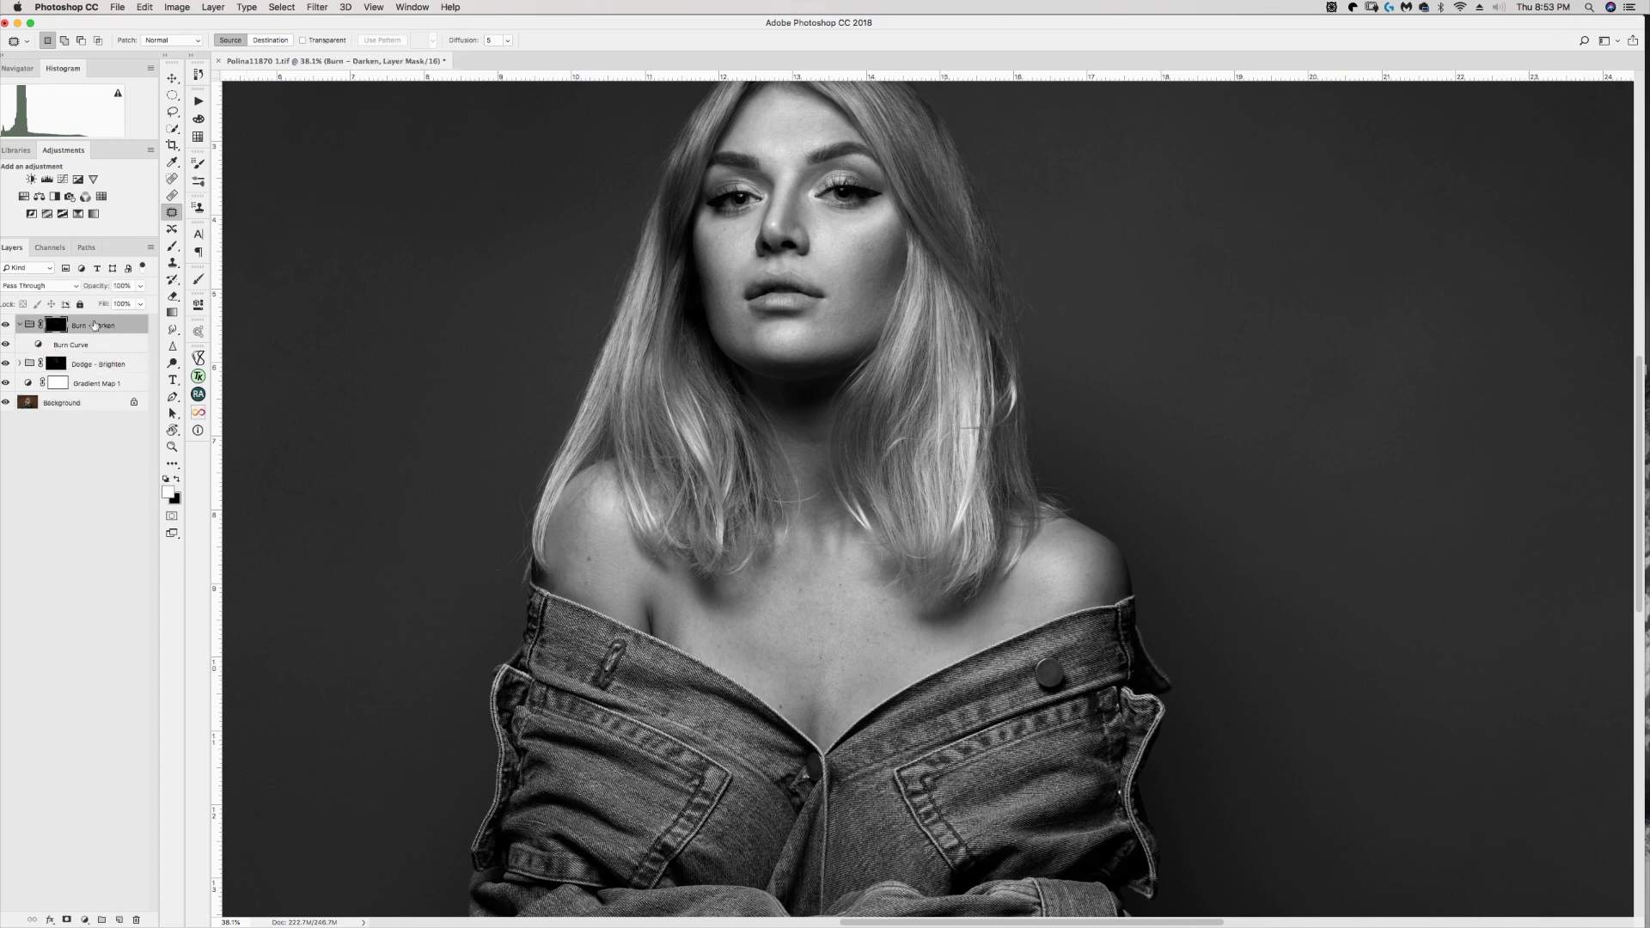
pyautogui.press('b')
pyautogui.press('[')
pyautogui.moveTo(904, 225)
pyautogui.mouseDown()
pyautogui.moveTo(923, 266)
pyautogui.moveTo(884, 173)
pyautogui.mouseUp()
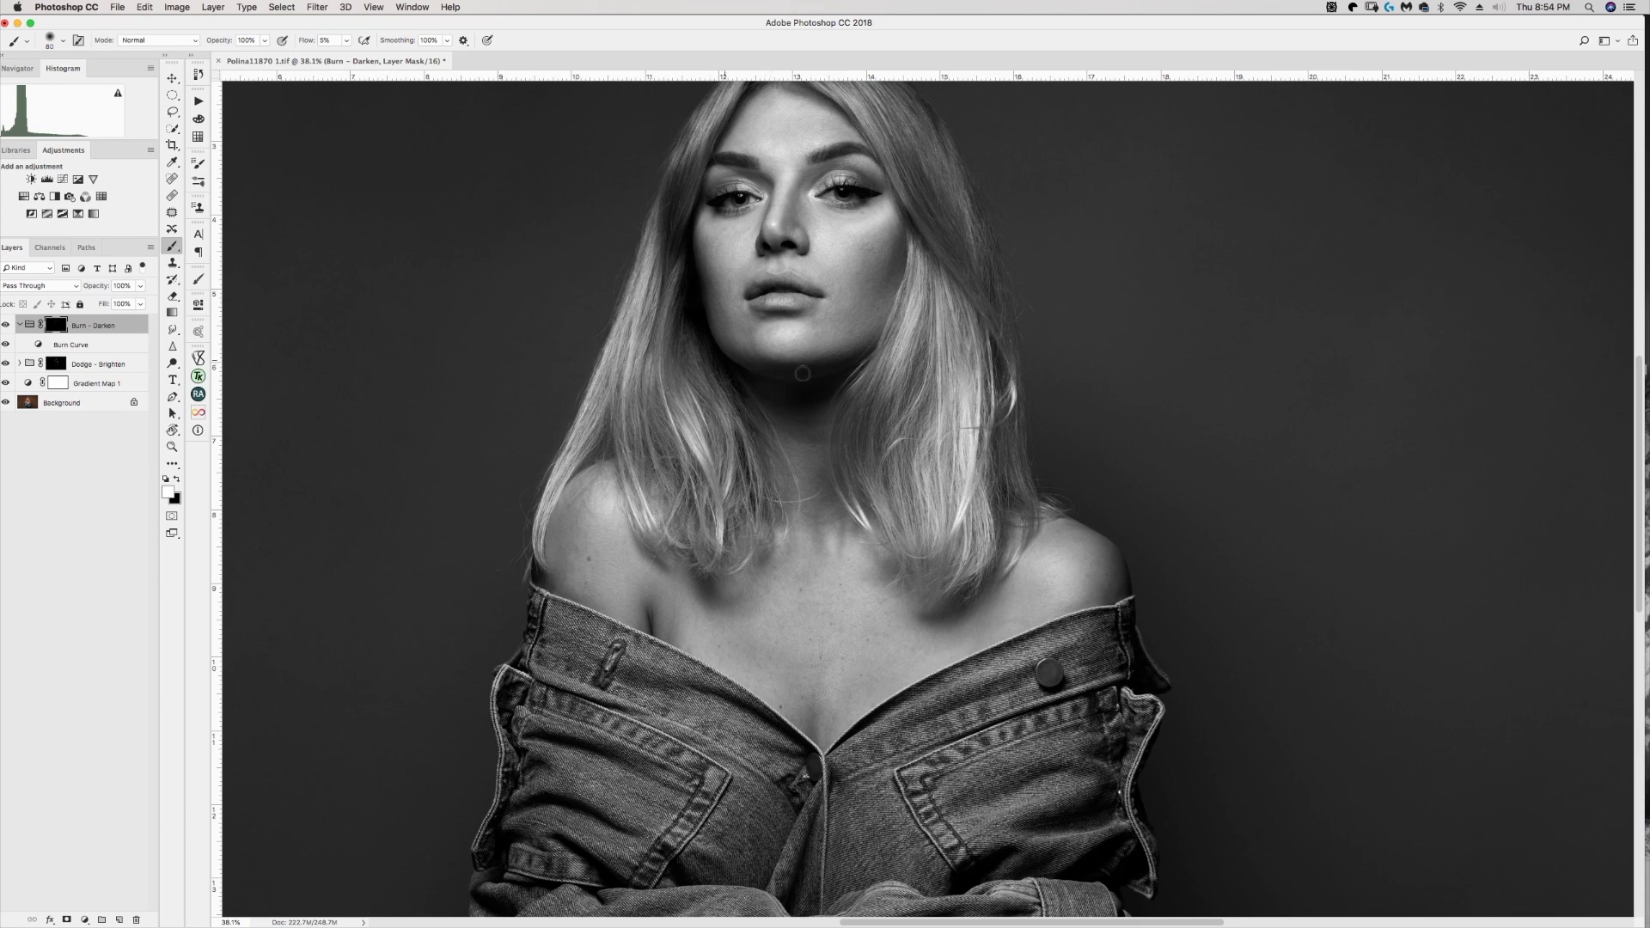
# - Deepen the shadow under the chin and on the neck on the Burn - Darken mask with an enlarged brush
pyautogui.press(']')
pyautogui.press(']')
pyautogui.press(']')
pyautogui.scroll(5, 781, 483)
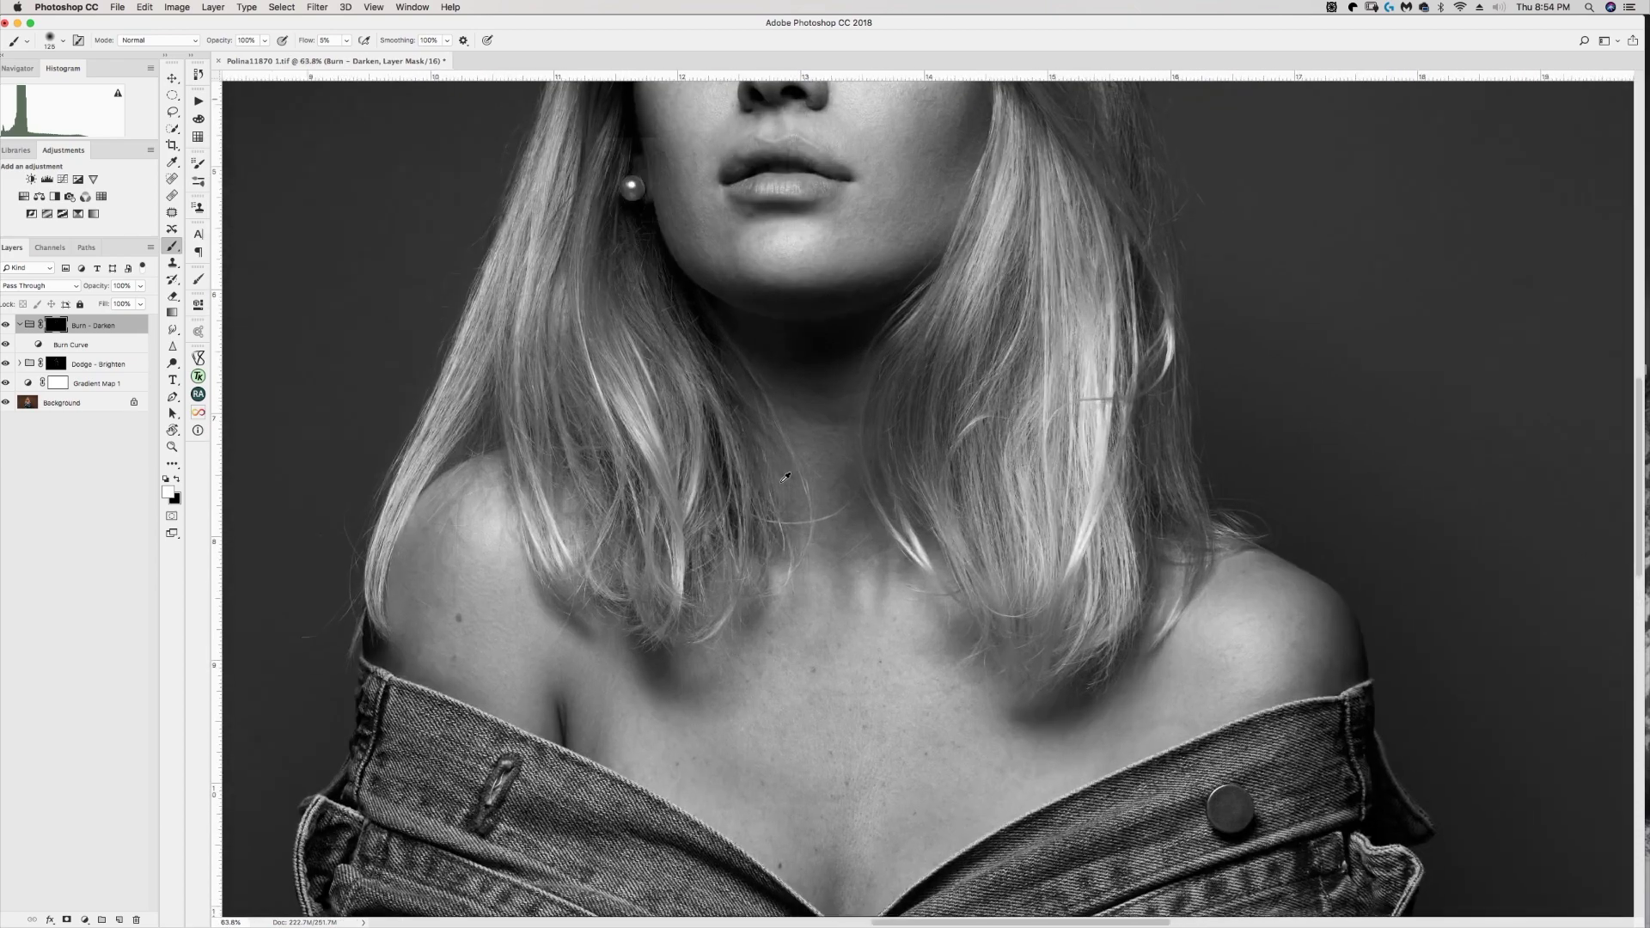
pyautogui.scroll(5, 784, 478)
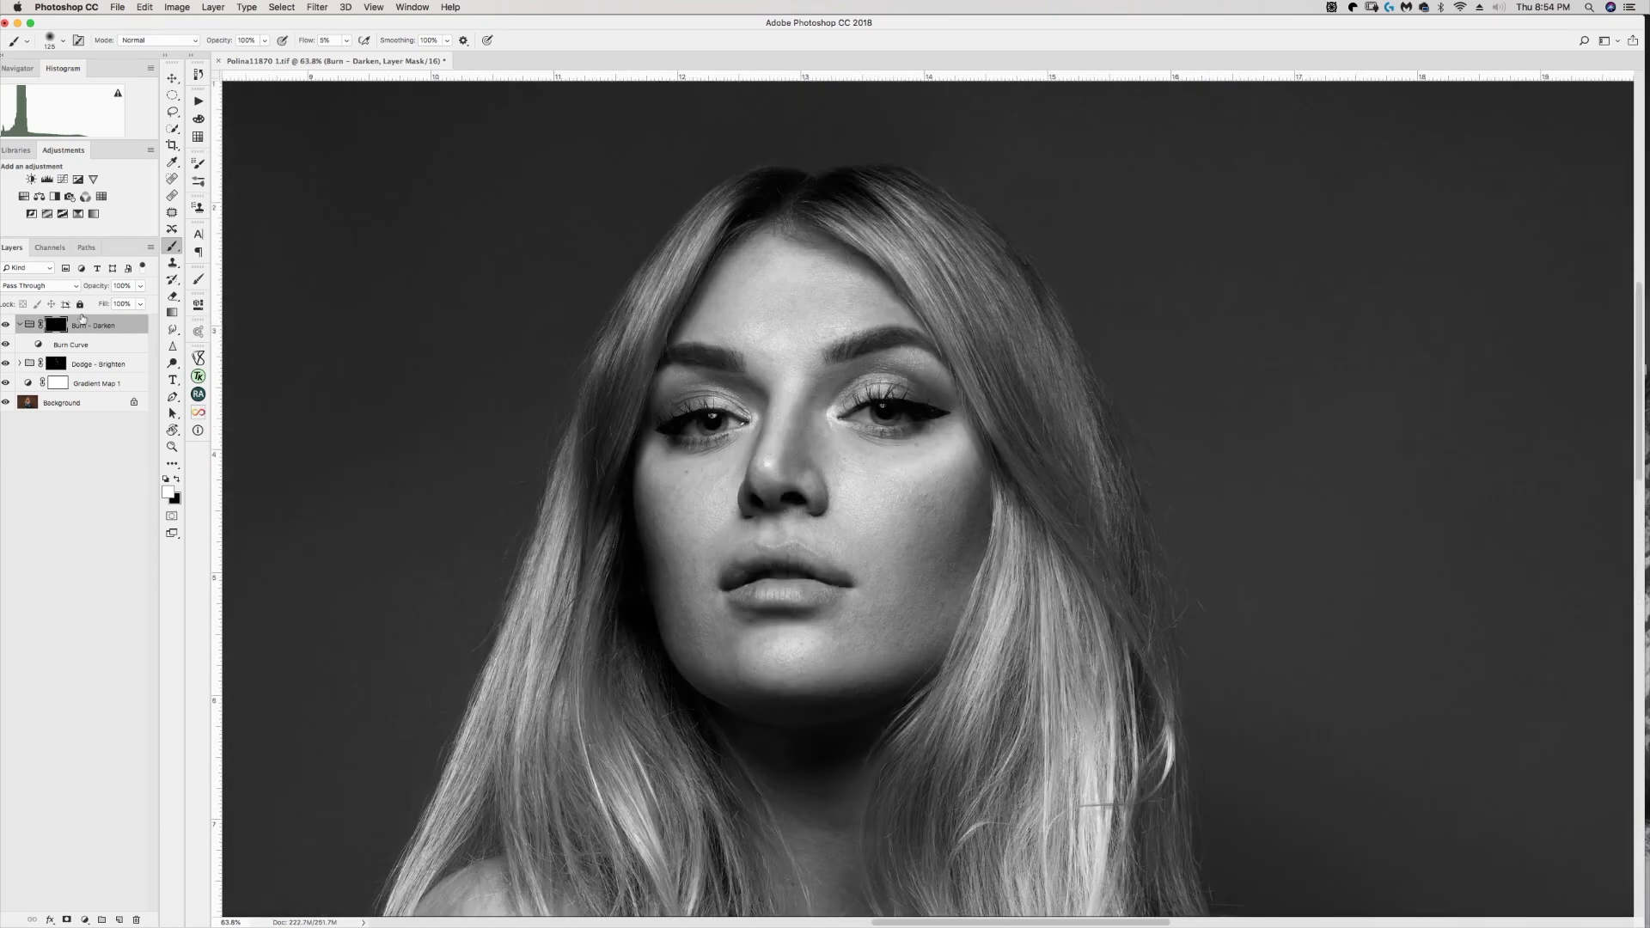
# - Darken the fine shadow between the eyebrow and the upper eyelid on the Burn - Darken mask with a small brush
pyautogui.click(58, 363)
pyautogui.press('[')
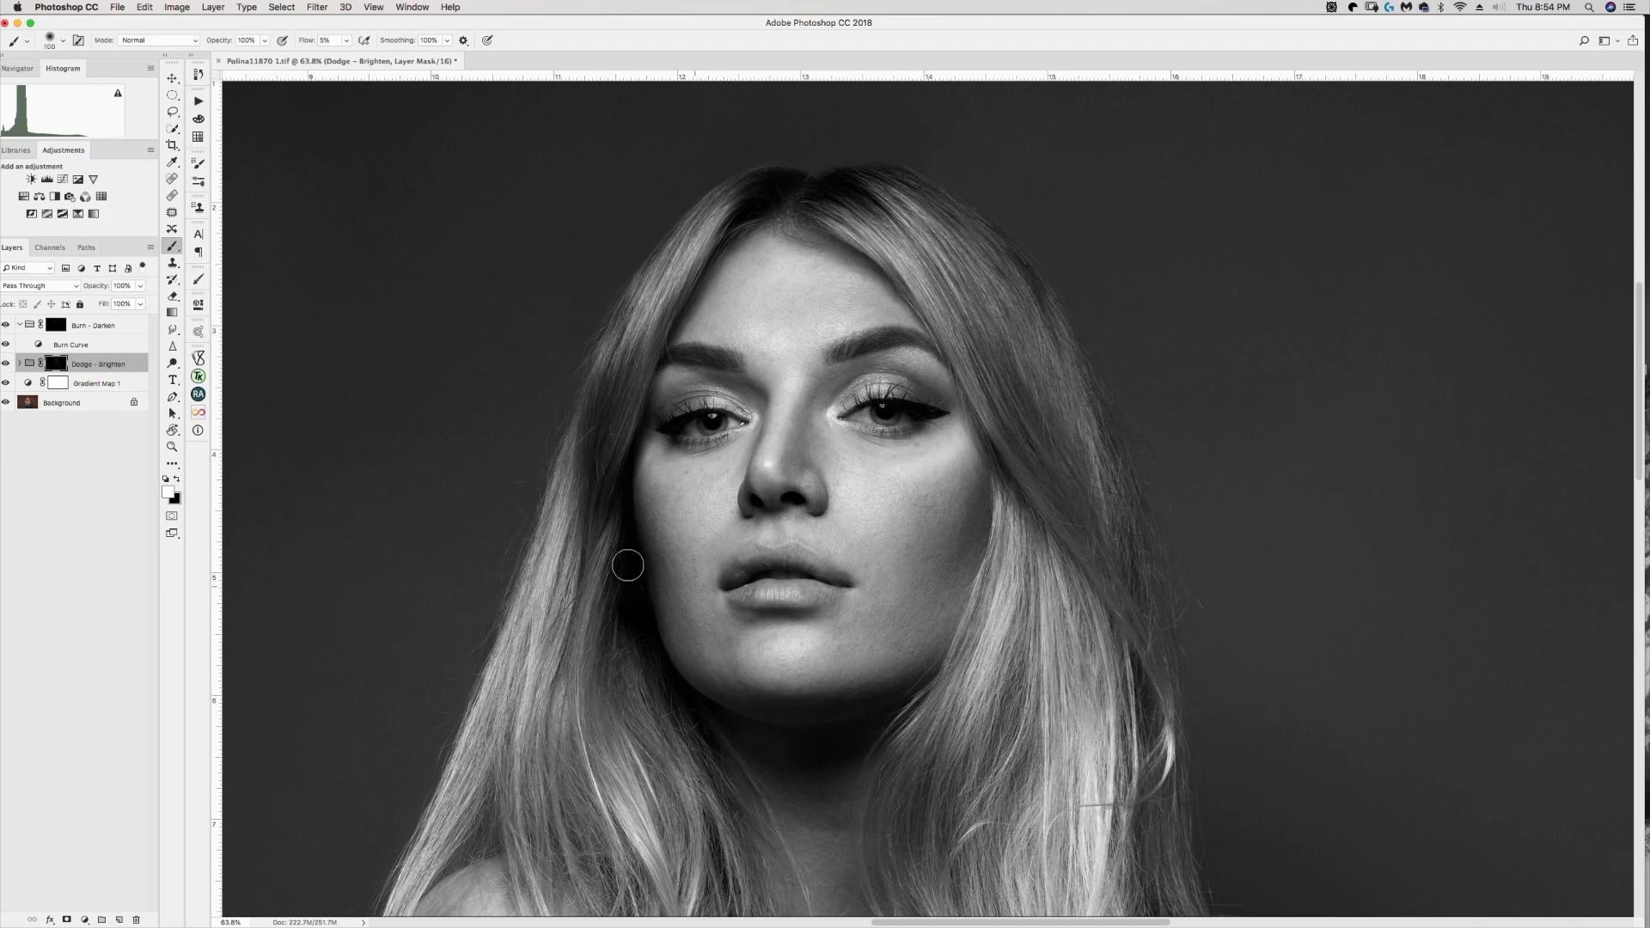
pyautogui.press('[')
pyautogui.click(79, 324)
pyautogui.press('[')
pyautogui.press('[')
pyautogui.press('[')
pyautogui.press('[')
pyautogui.press('[')
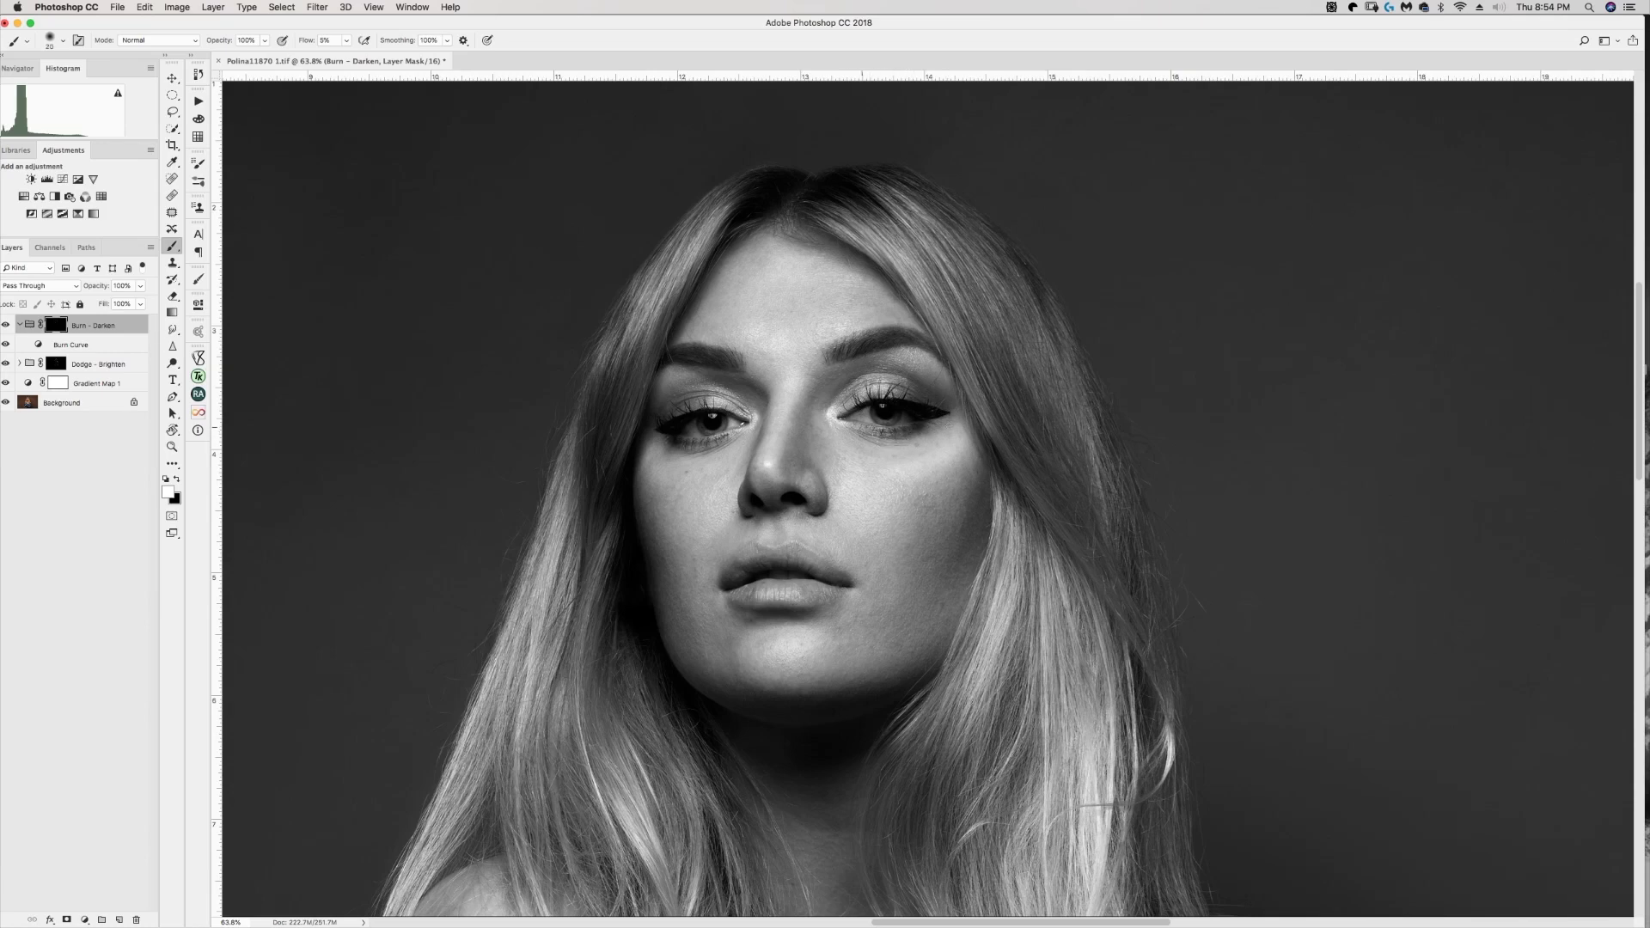
pyautogui.press(']')
pyautogui.press(']')
pyautogui.press(']')
pyautogui.moveTo(844, 382); pyautogui.dragTo(872, 386)
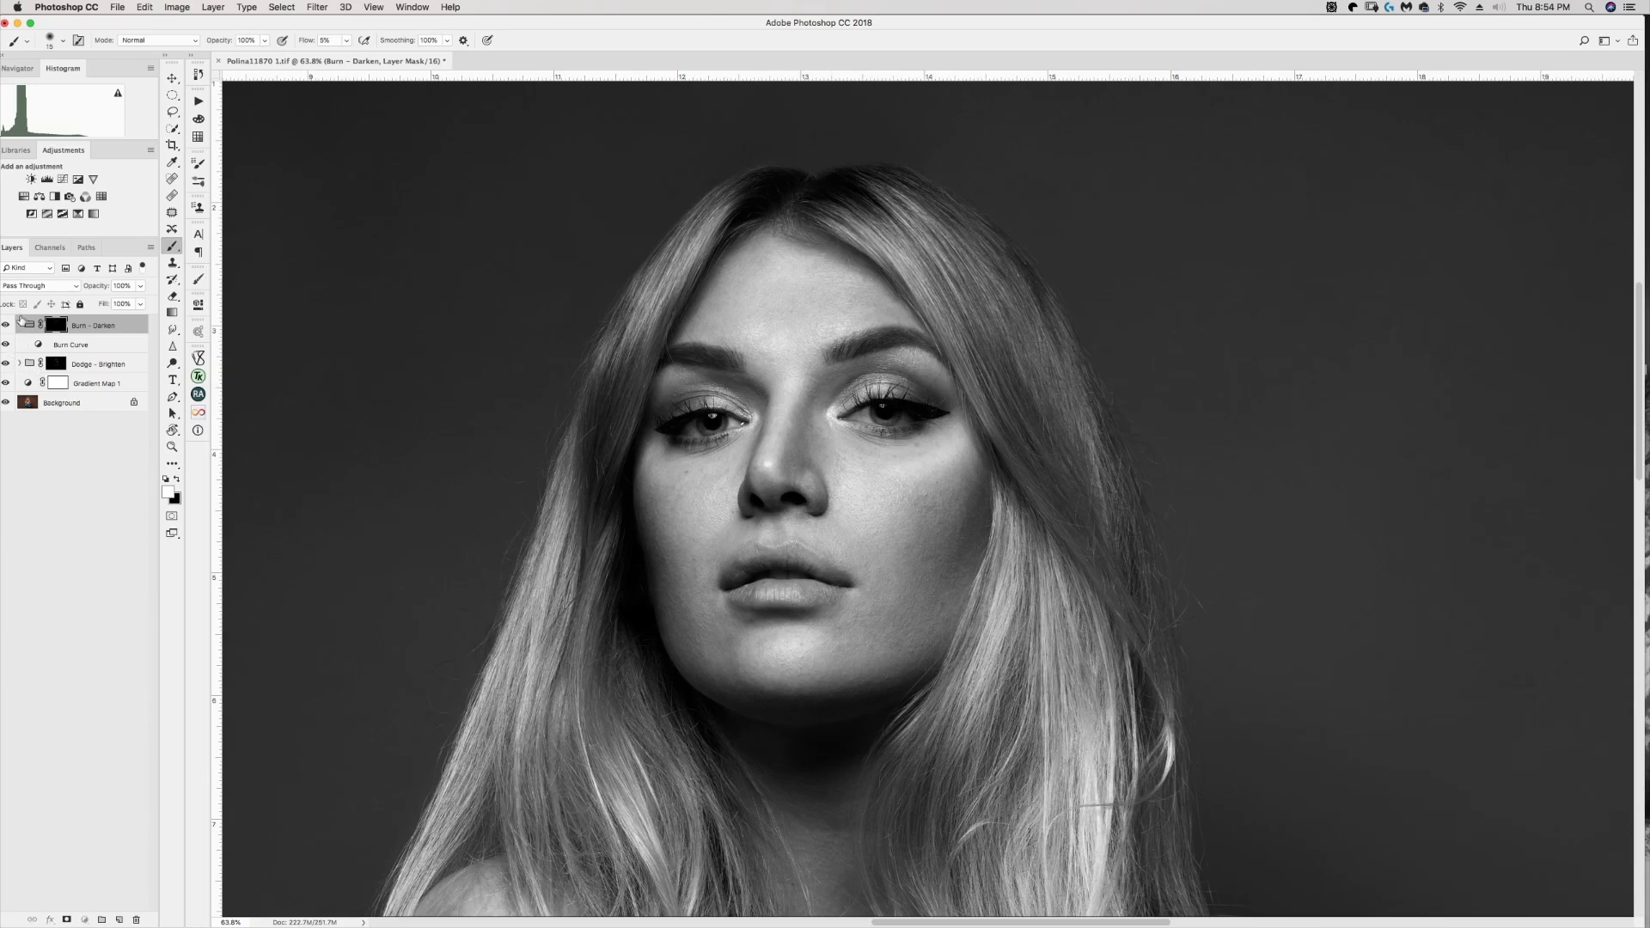
# - Collapse the Burn - Darken group and compare the retouch in colour by toggling the gradient map and both curves groups
pyautogui.click(19, 324)
pyautogui.click(5, 364)
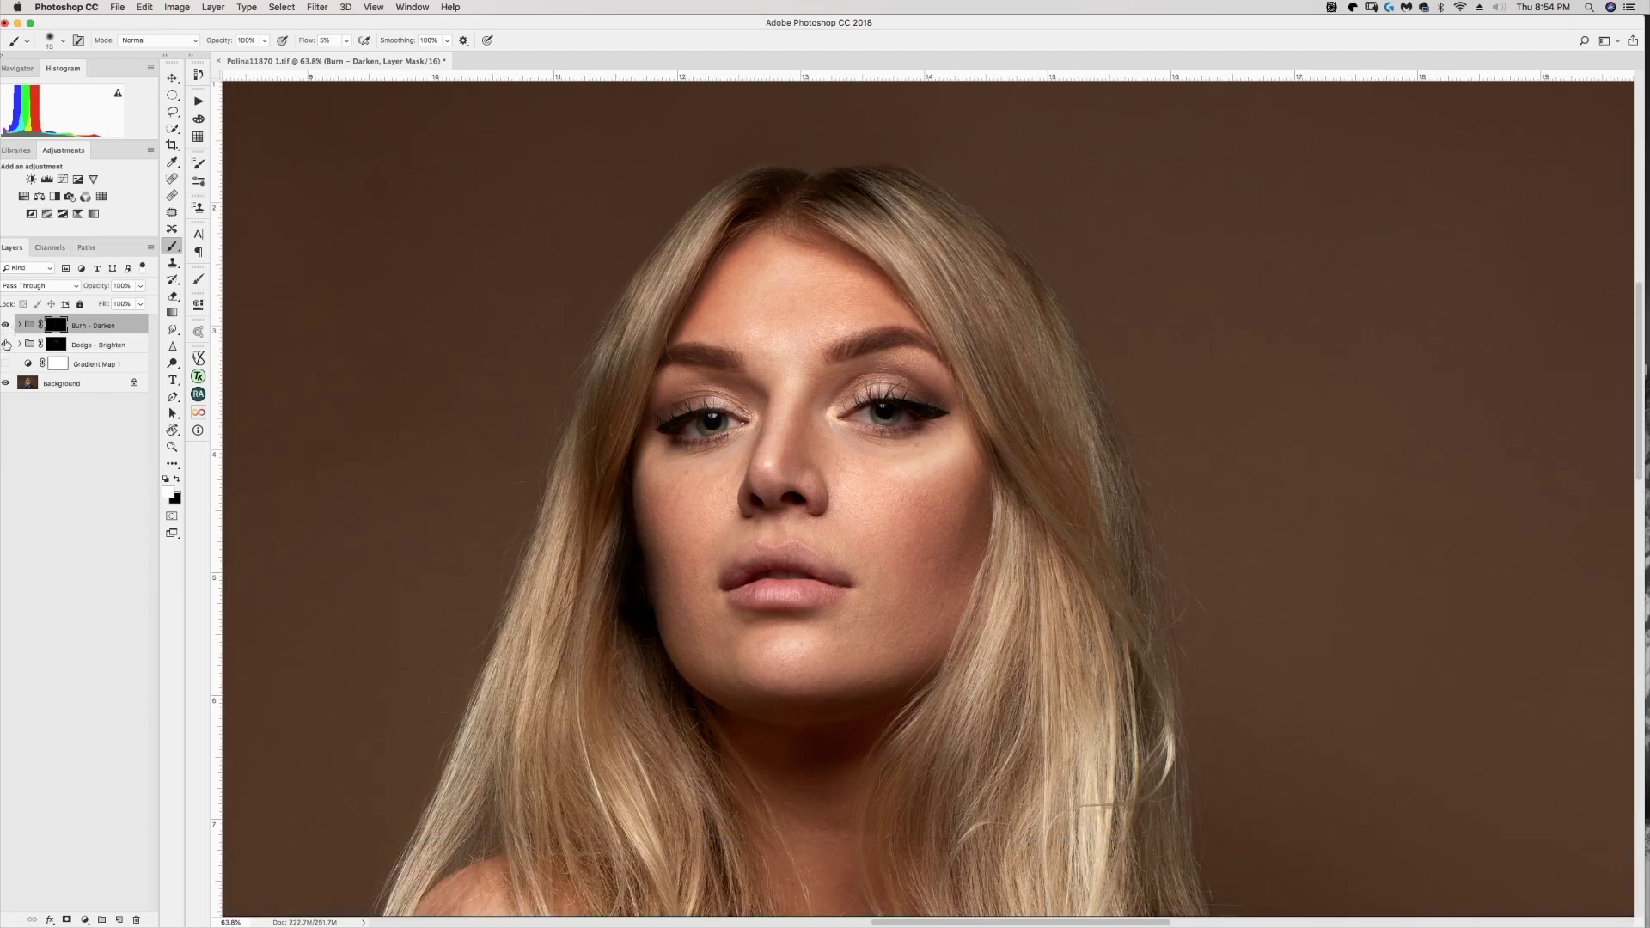
pyautogui.click(5, 325)
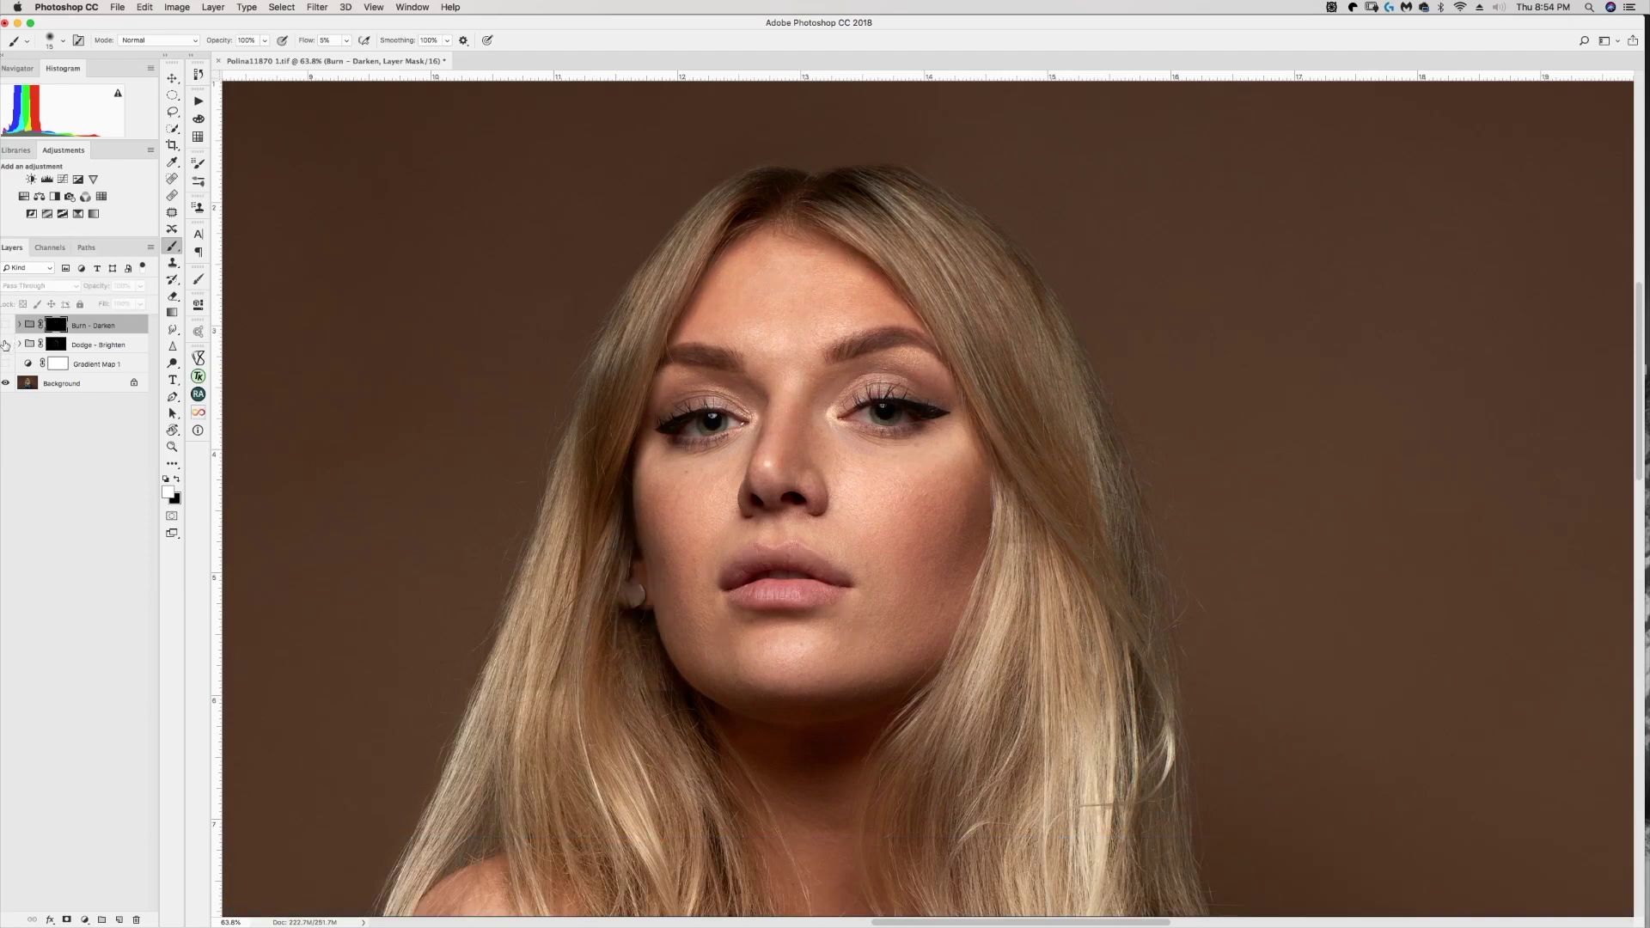
pyautogui.click(5, 345)
pyautogui.click(5, 324)
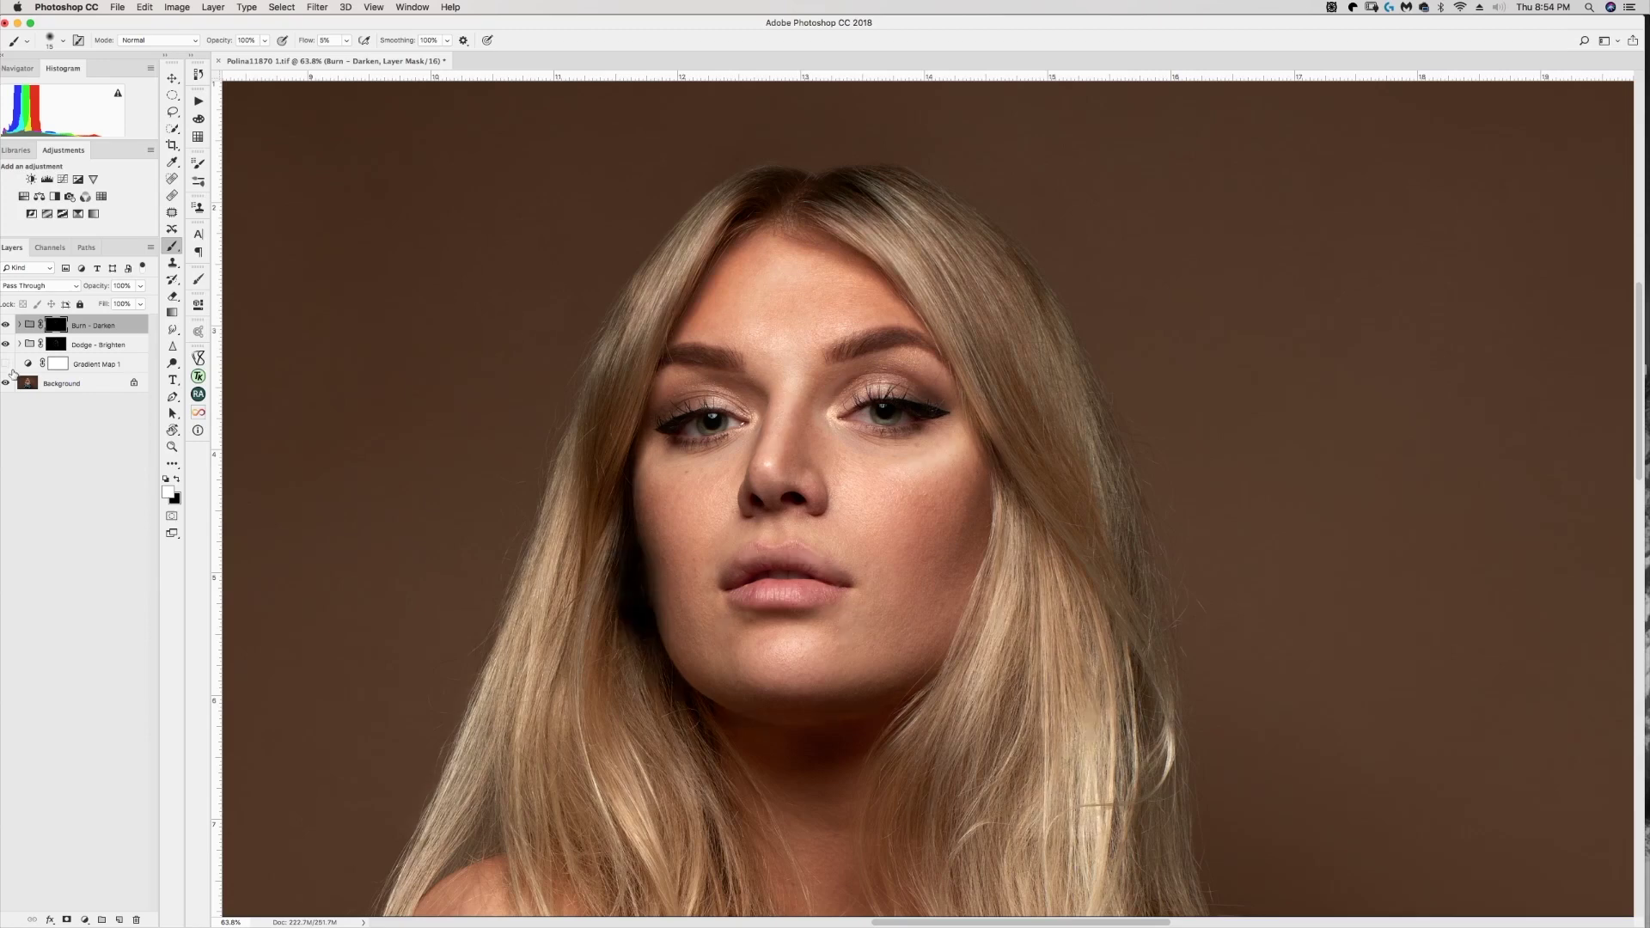
pyautogui.click(5, 363)
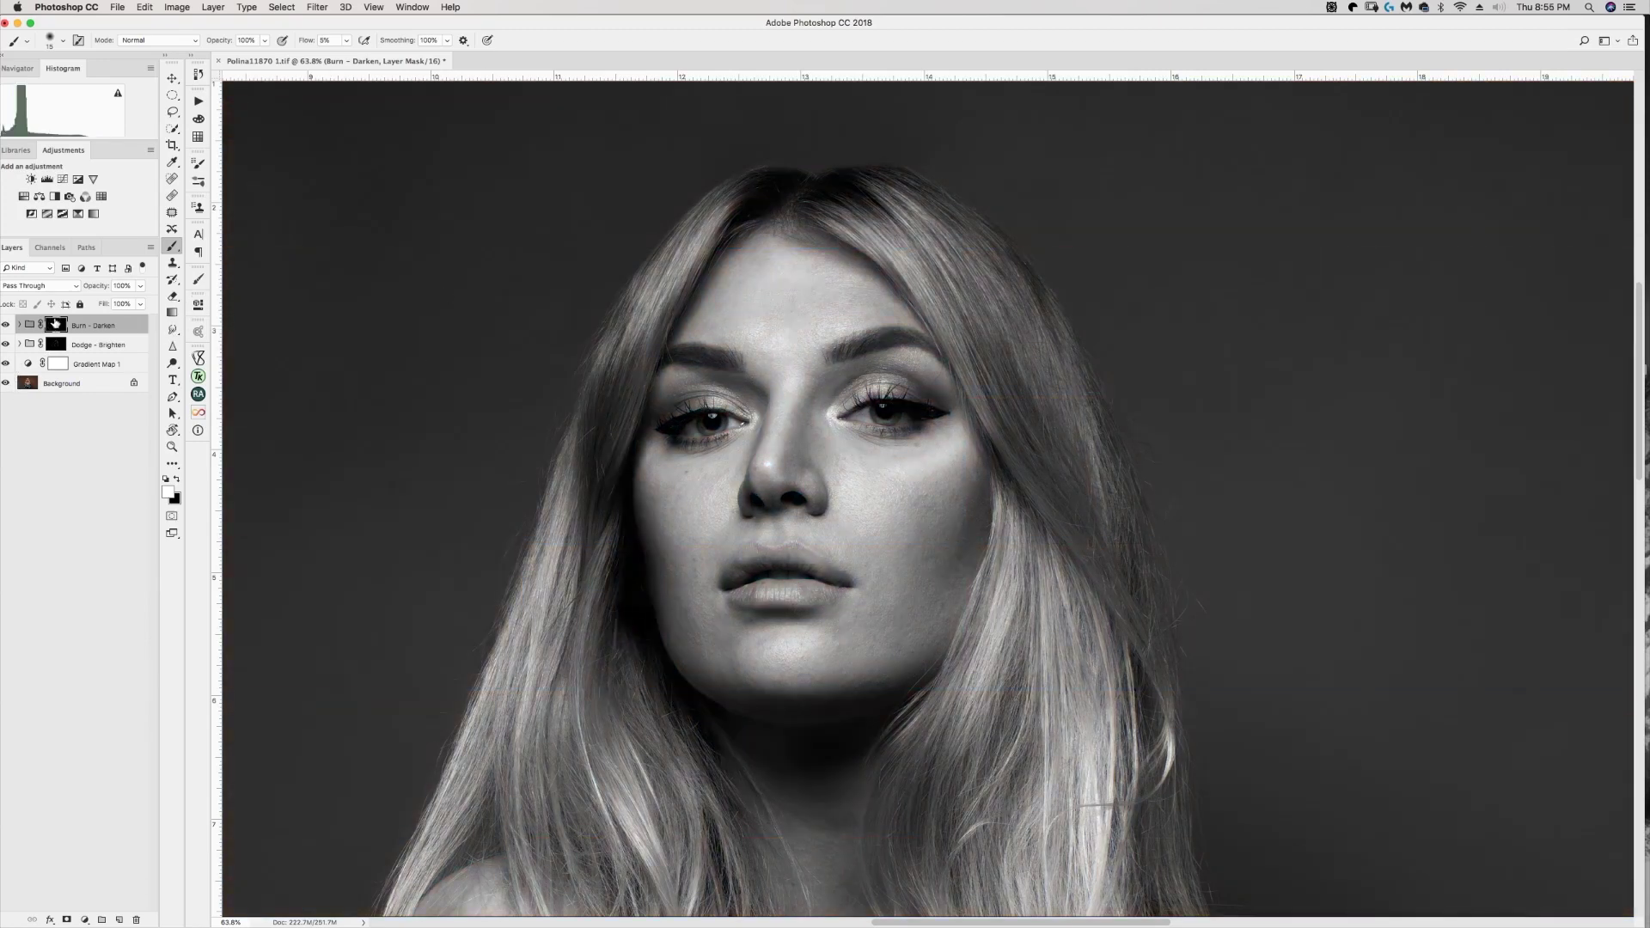
# - Burn the shadows of the denim jacket on the Burn - Darken mask, checking the face and the whole portrait
pyautogui.scroll(-6, 692, 376)
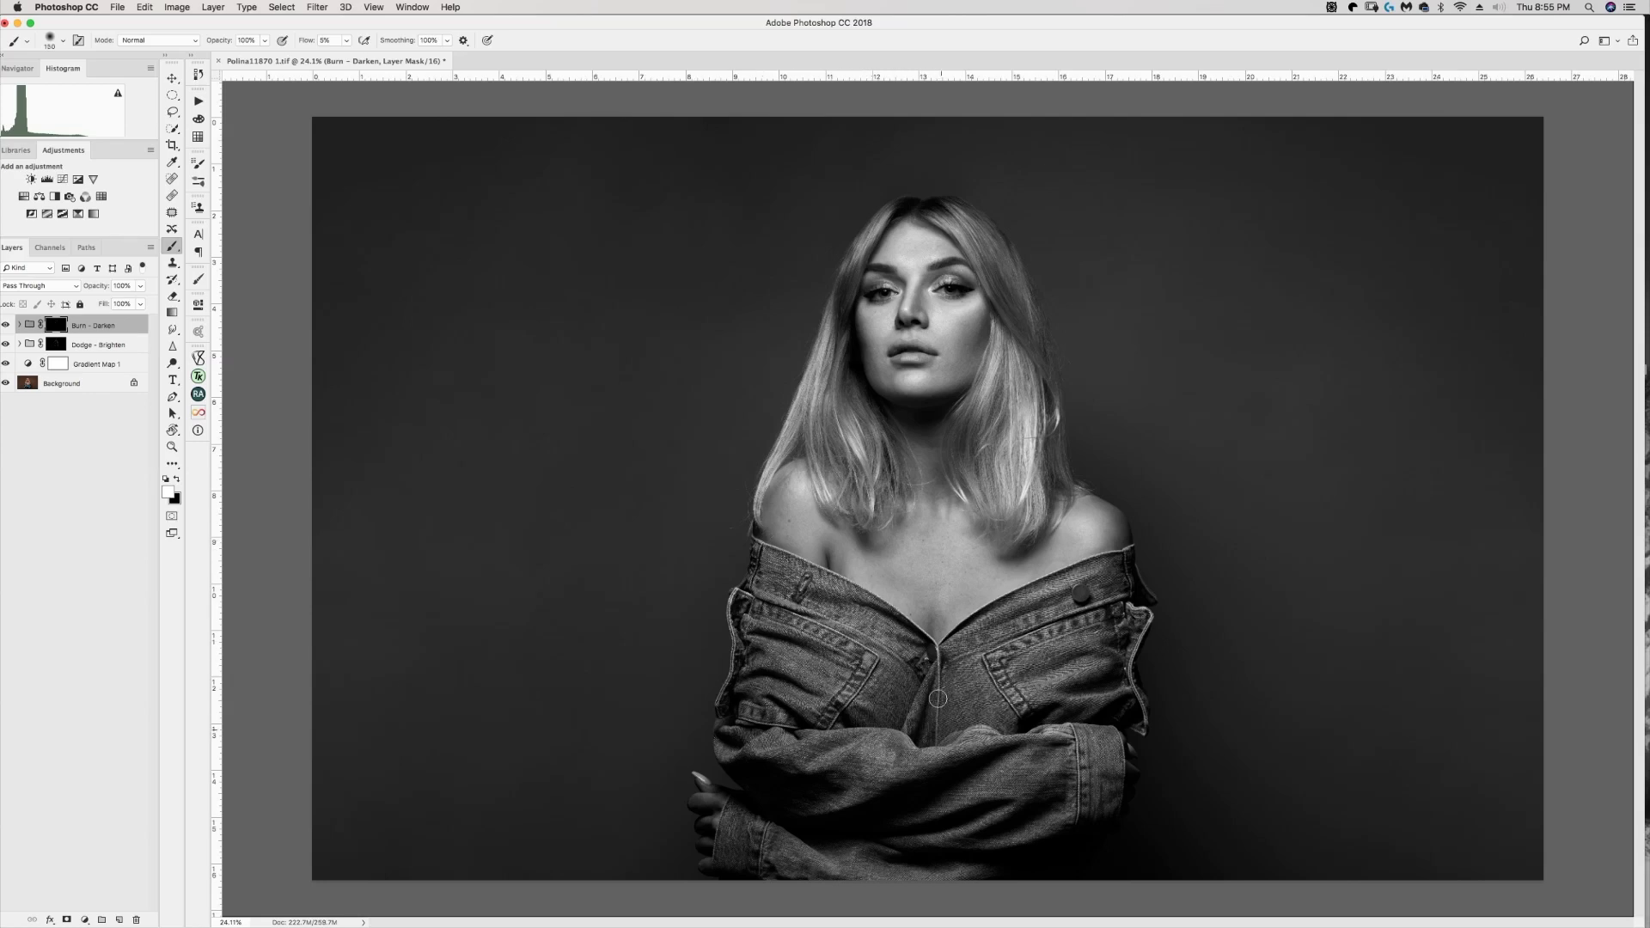
pyautogui.scroll(3, 992, 355)
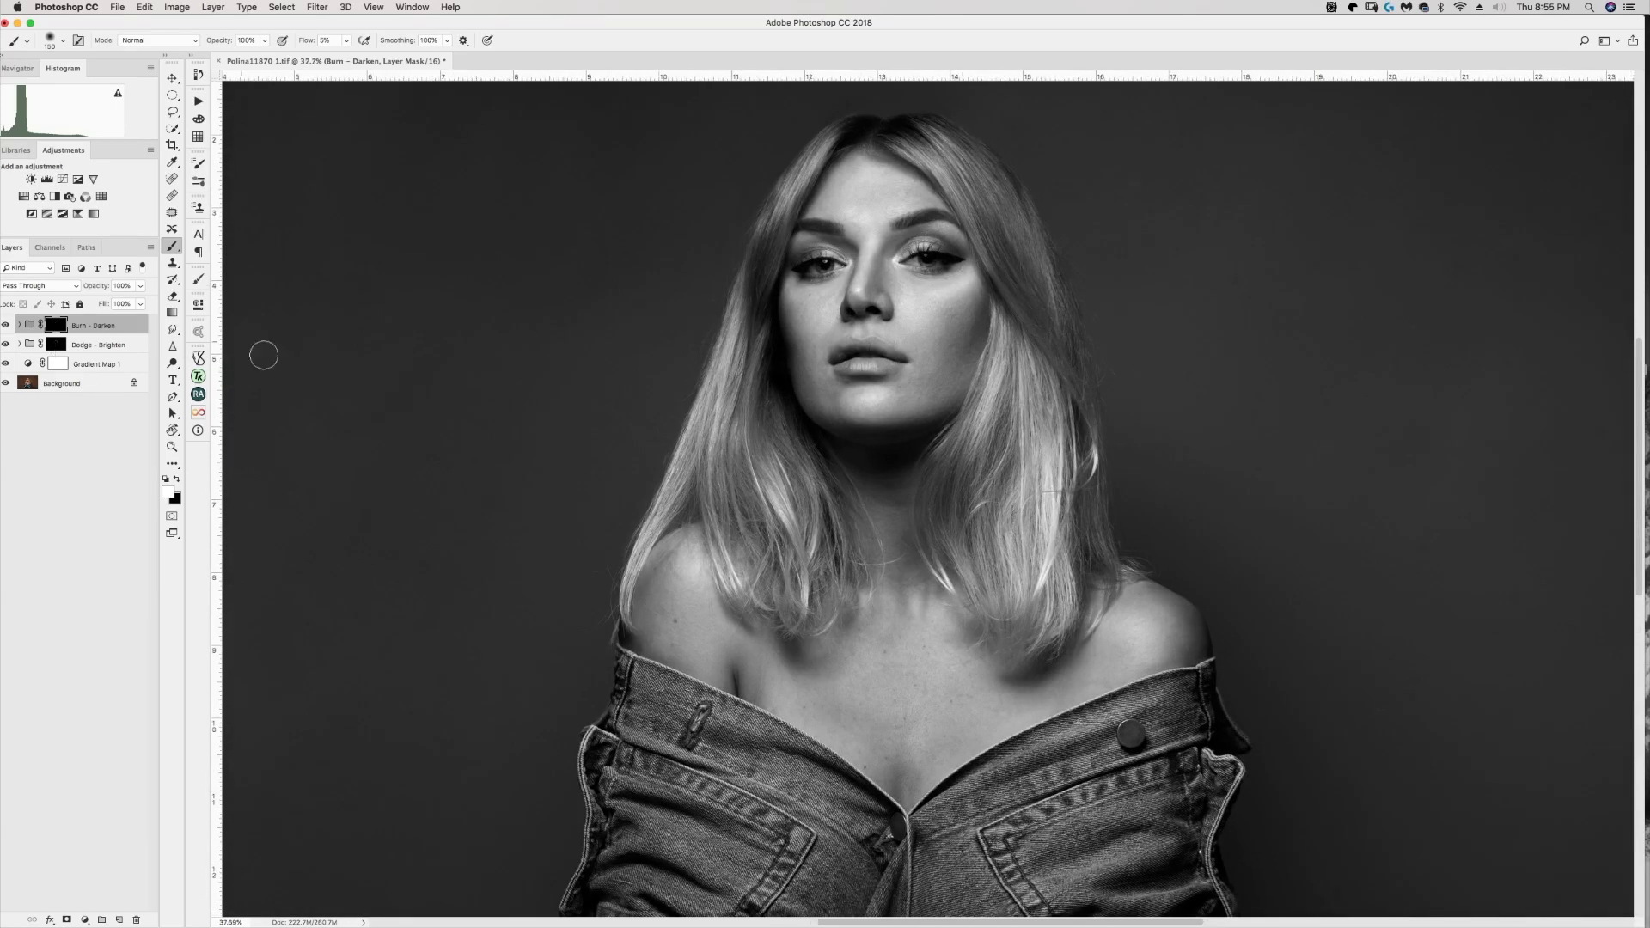
pyautogui.scroll(2, 894, 249)
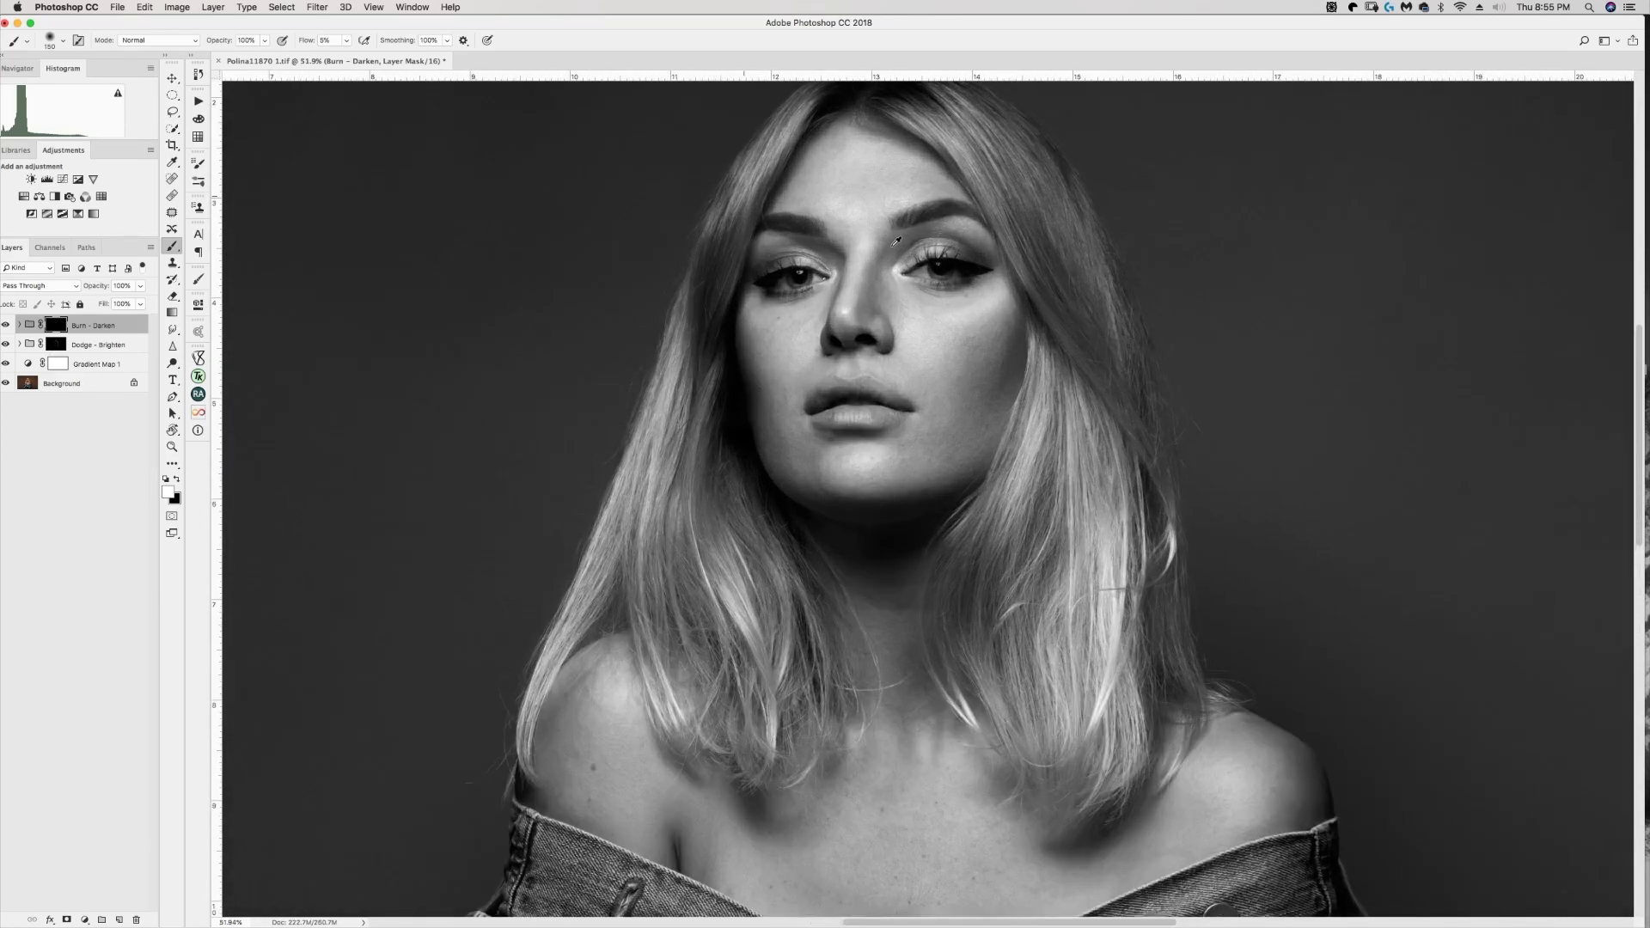
pyautogui.scroll(3, 896, 243)
pyautogui.press('[')
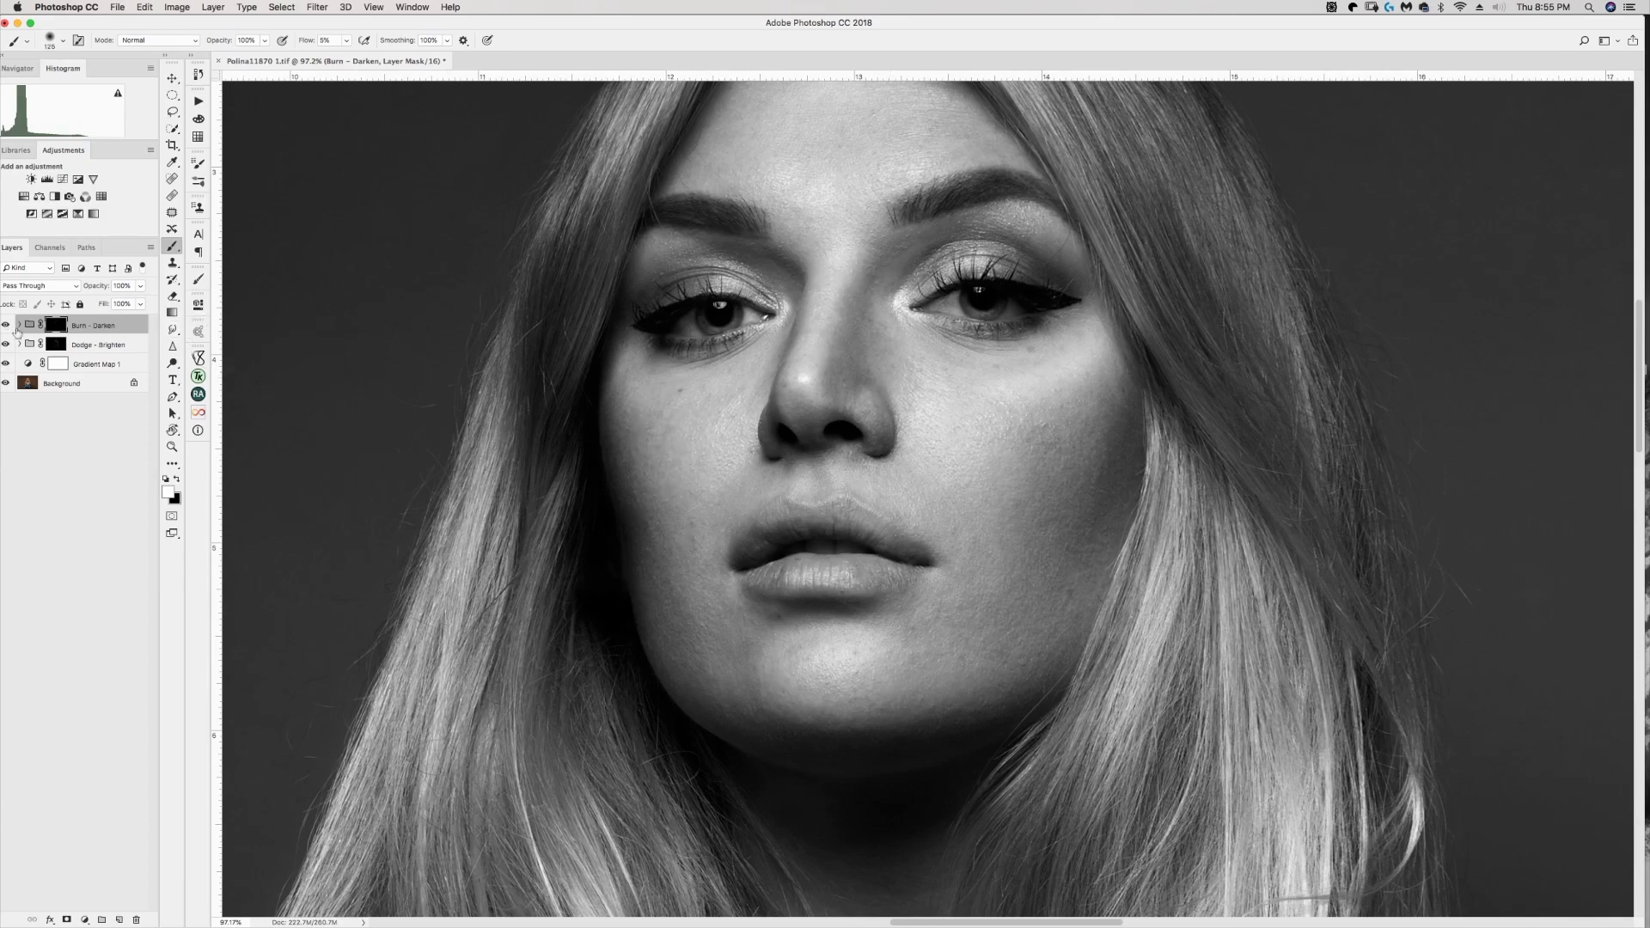
pyautogui.scroll(-5, 867, 297)
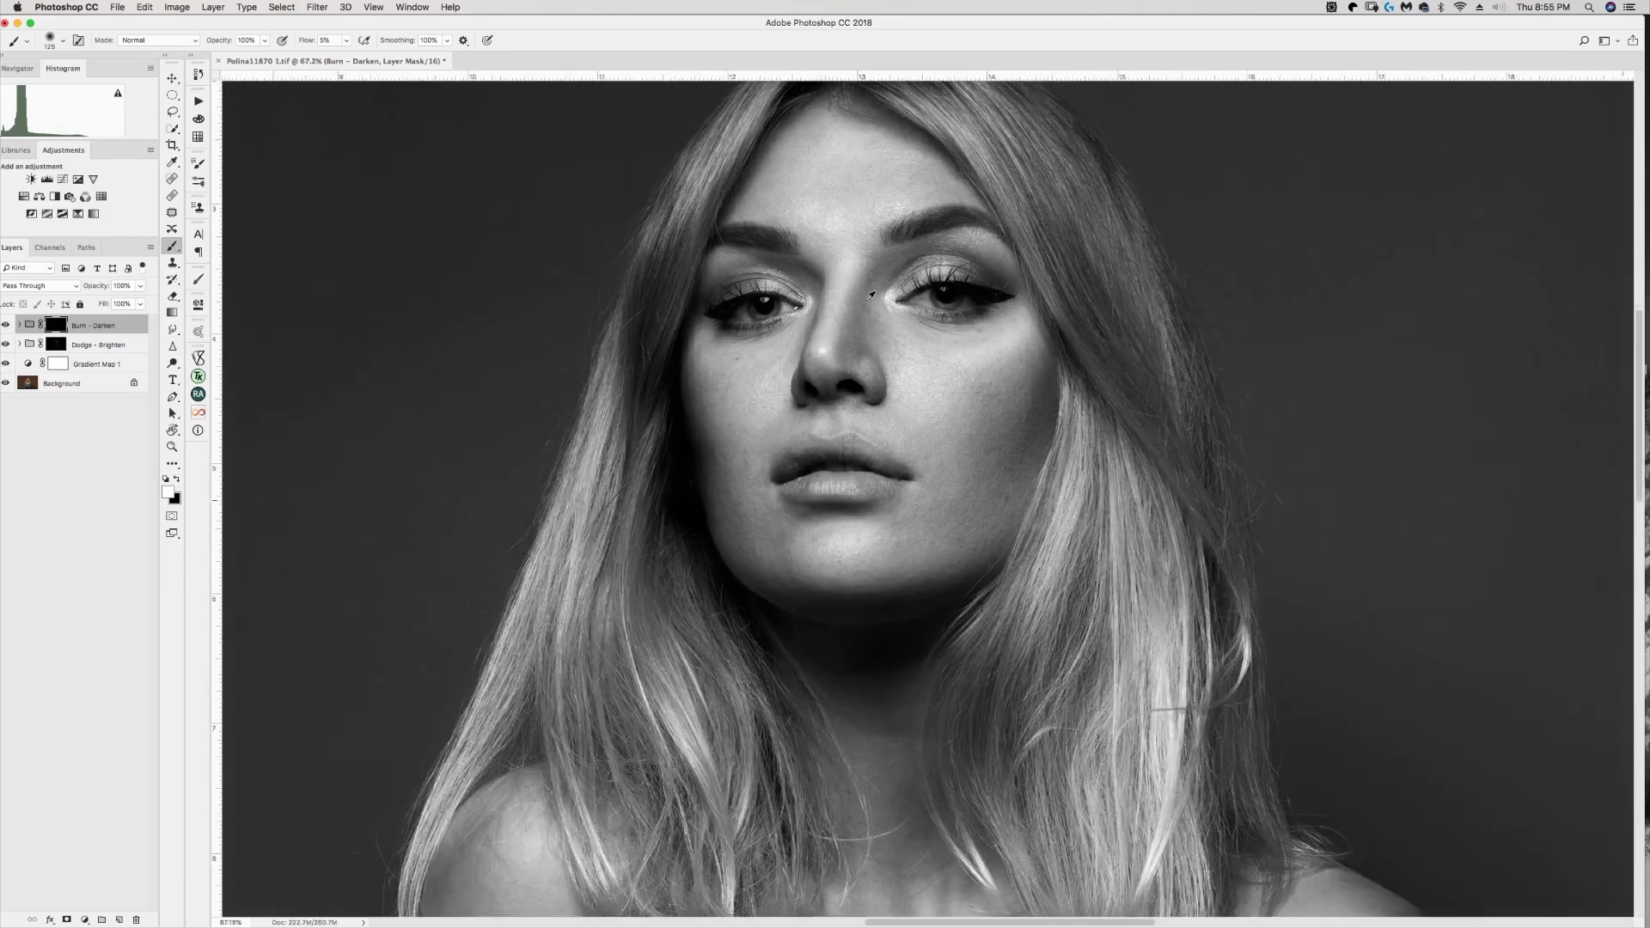
pyautogui.scroll(-2, 870, 295)
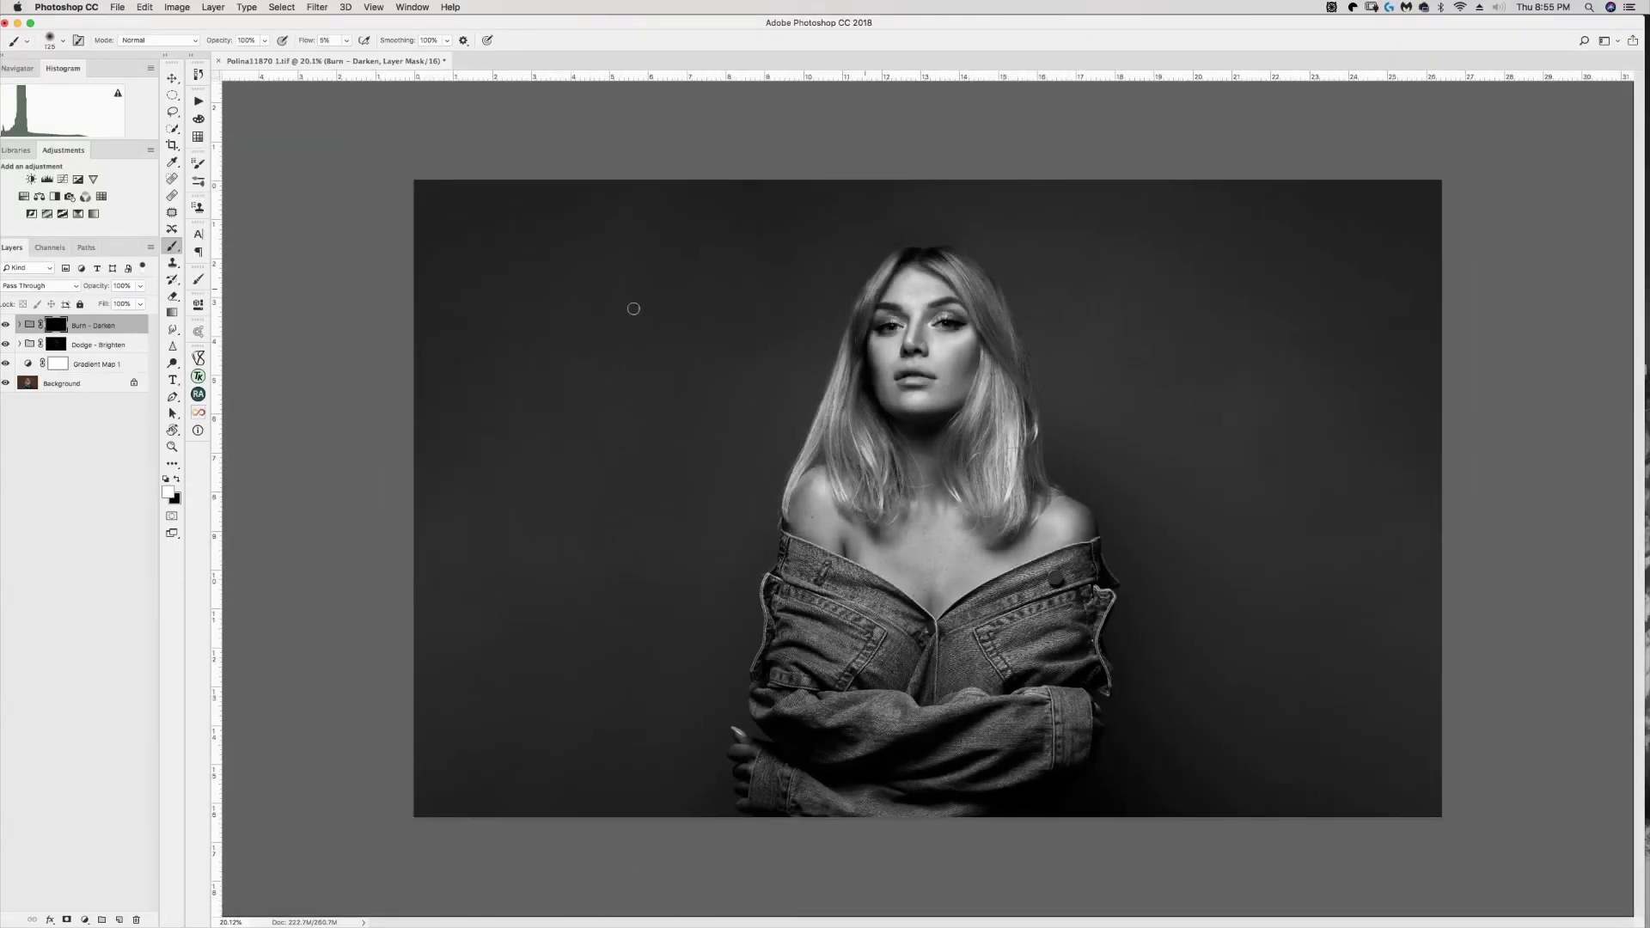
# - Try adding a Hair Highlights layer with the Beauty Retouch panel and painting its mask over the backdrop with a 1300 px brush
pyautogui.click(197, 393)
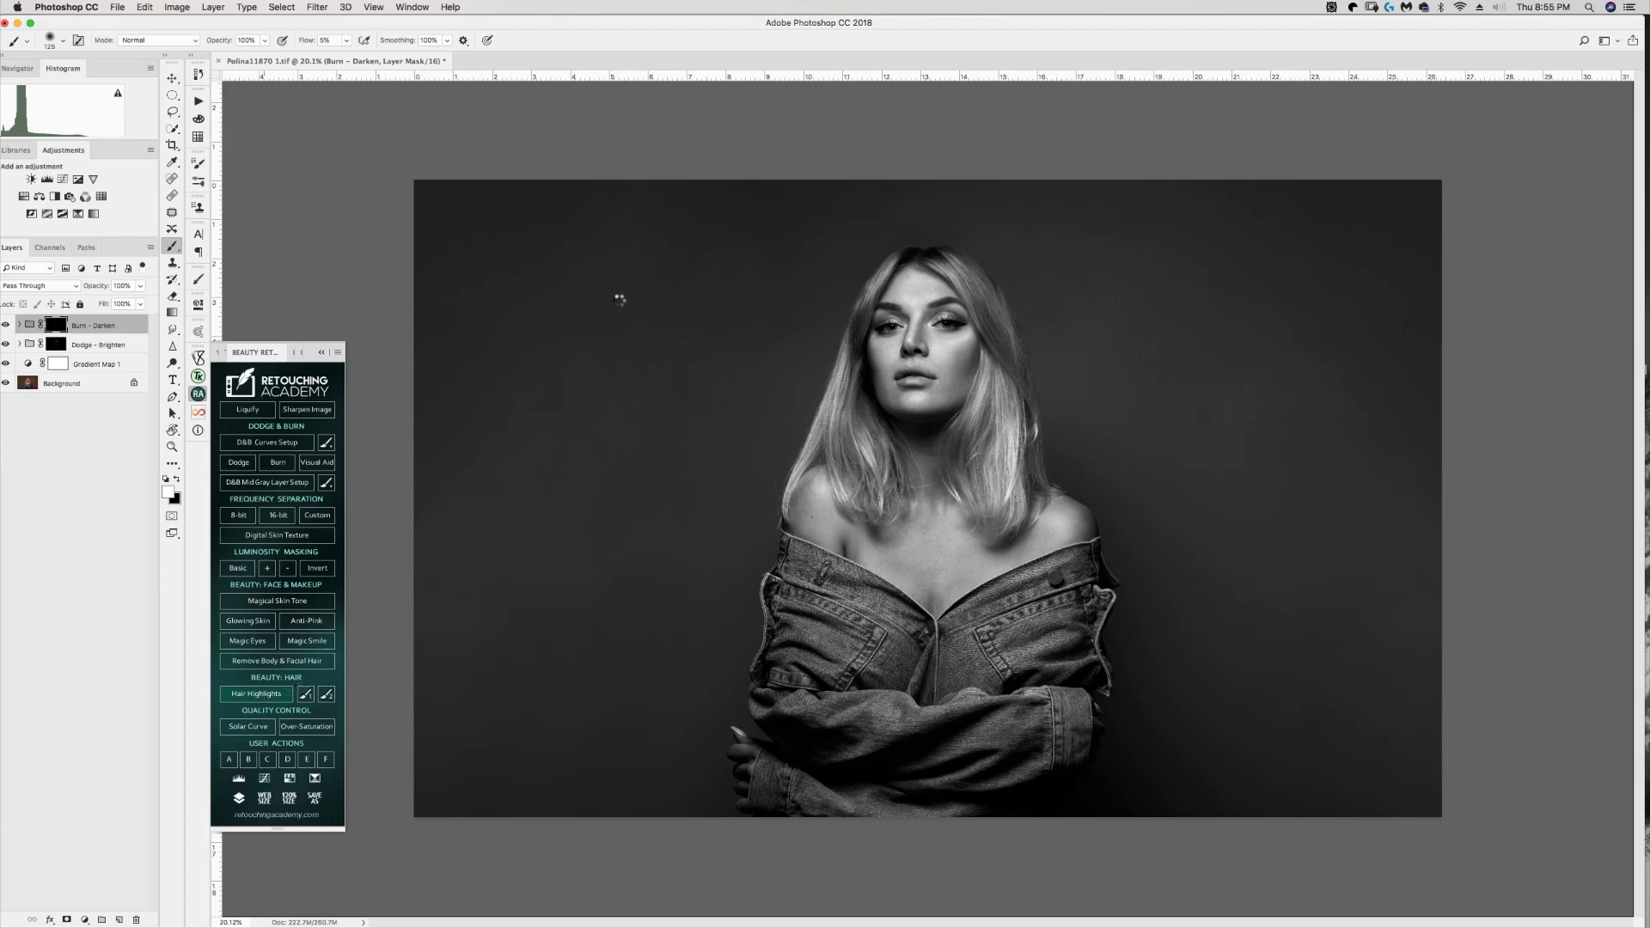
pyautogui.click(320, 356)
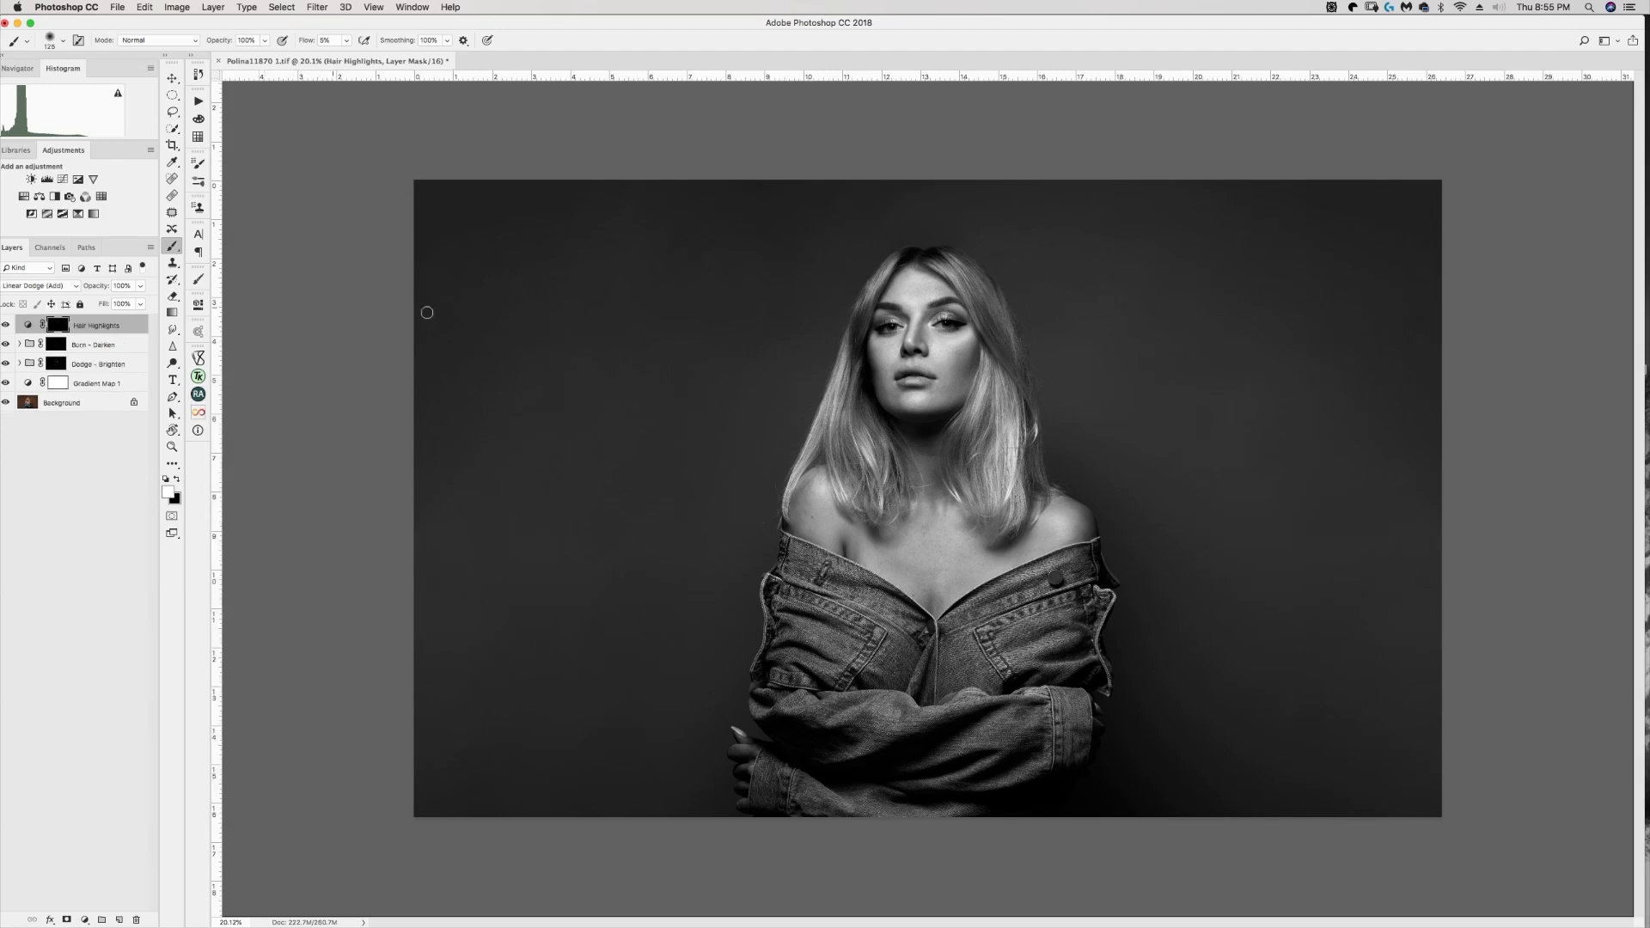
pyautogui.press(']')
pyautogui.press(']')
pyautogui.press(']')
pyautogui.press(']')
pyautogui.press(']')
pyautogui.press(']')
pyautogui.press(']')
pyautogui.press(']')
pyautogui.press(']')
pyautogui.press(']')
pyautogui.press(']')
pyautogui.press(']')
pyautogui.press(']')
pyautogui.press(']')
pyautogui.press(']')
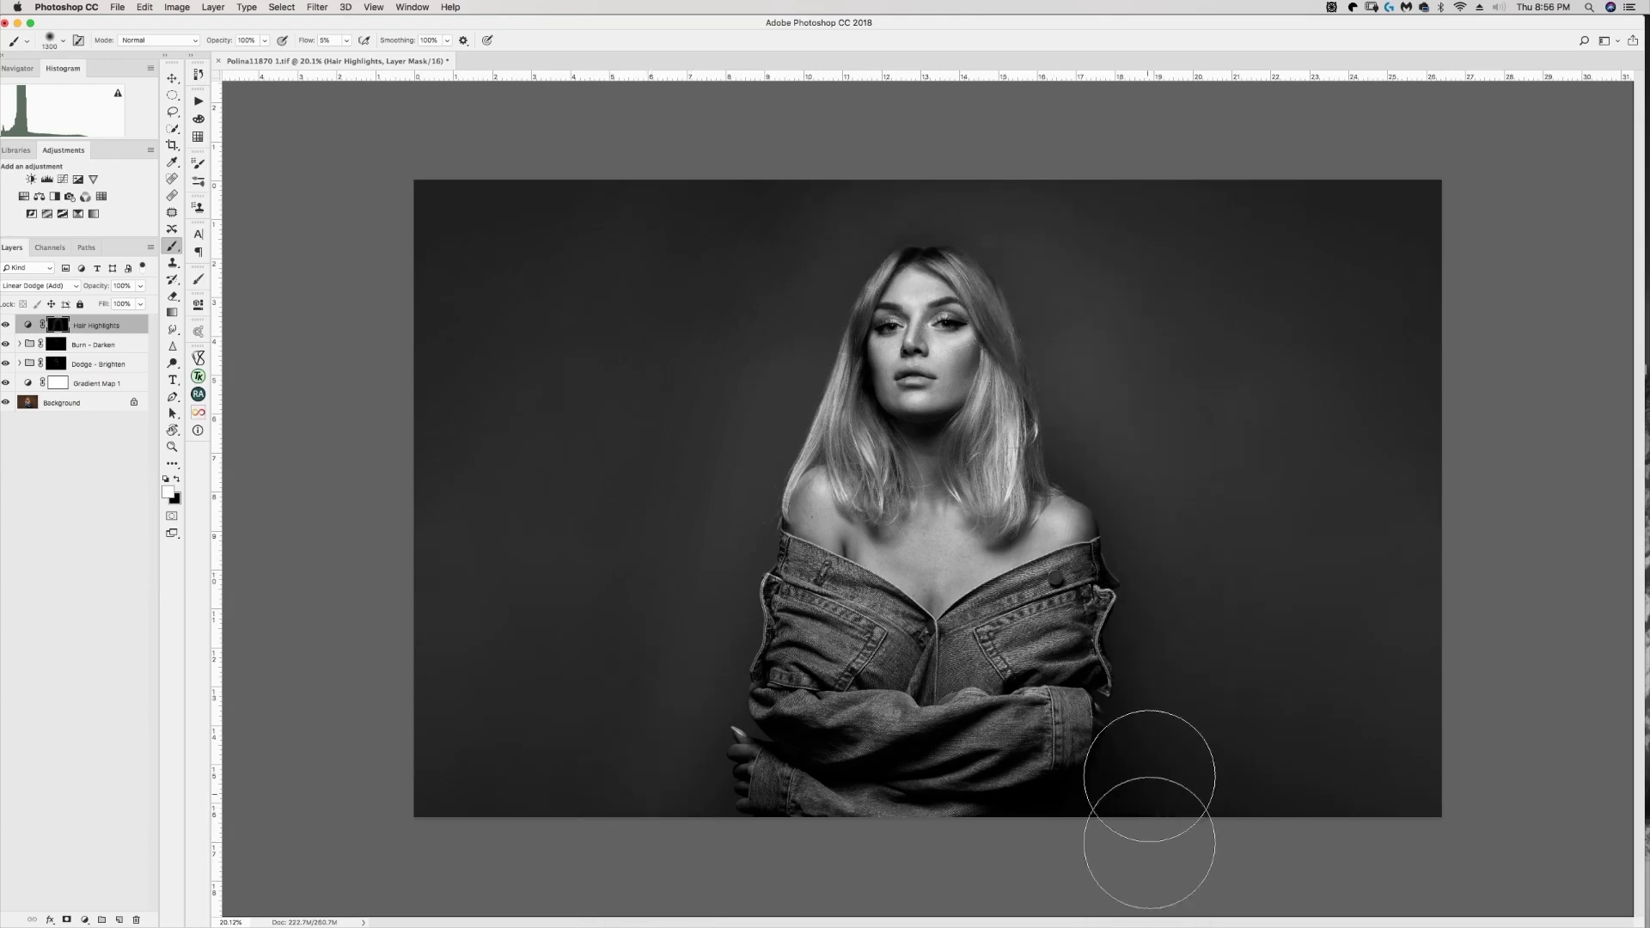
# - Try brightening the backdrop more broadly with a 2200 px brush on the Hair Highlights mask, and delete that layer
pyautogui.press(']')
pyautogui.press(']')
pyautogui.press(']')
pyautogui.press(']')
pyautogui.press(']')
pyautogui.press(']')
pyautogui.press(']')
pyautogui.press(']')
pyautogui.press(']')
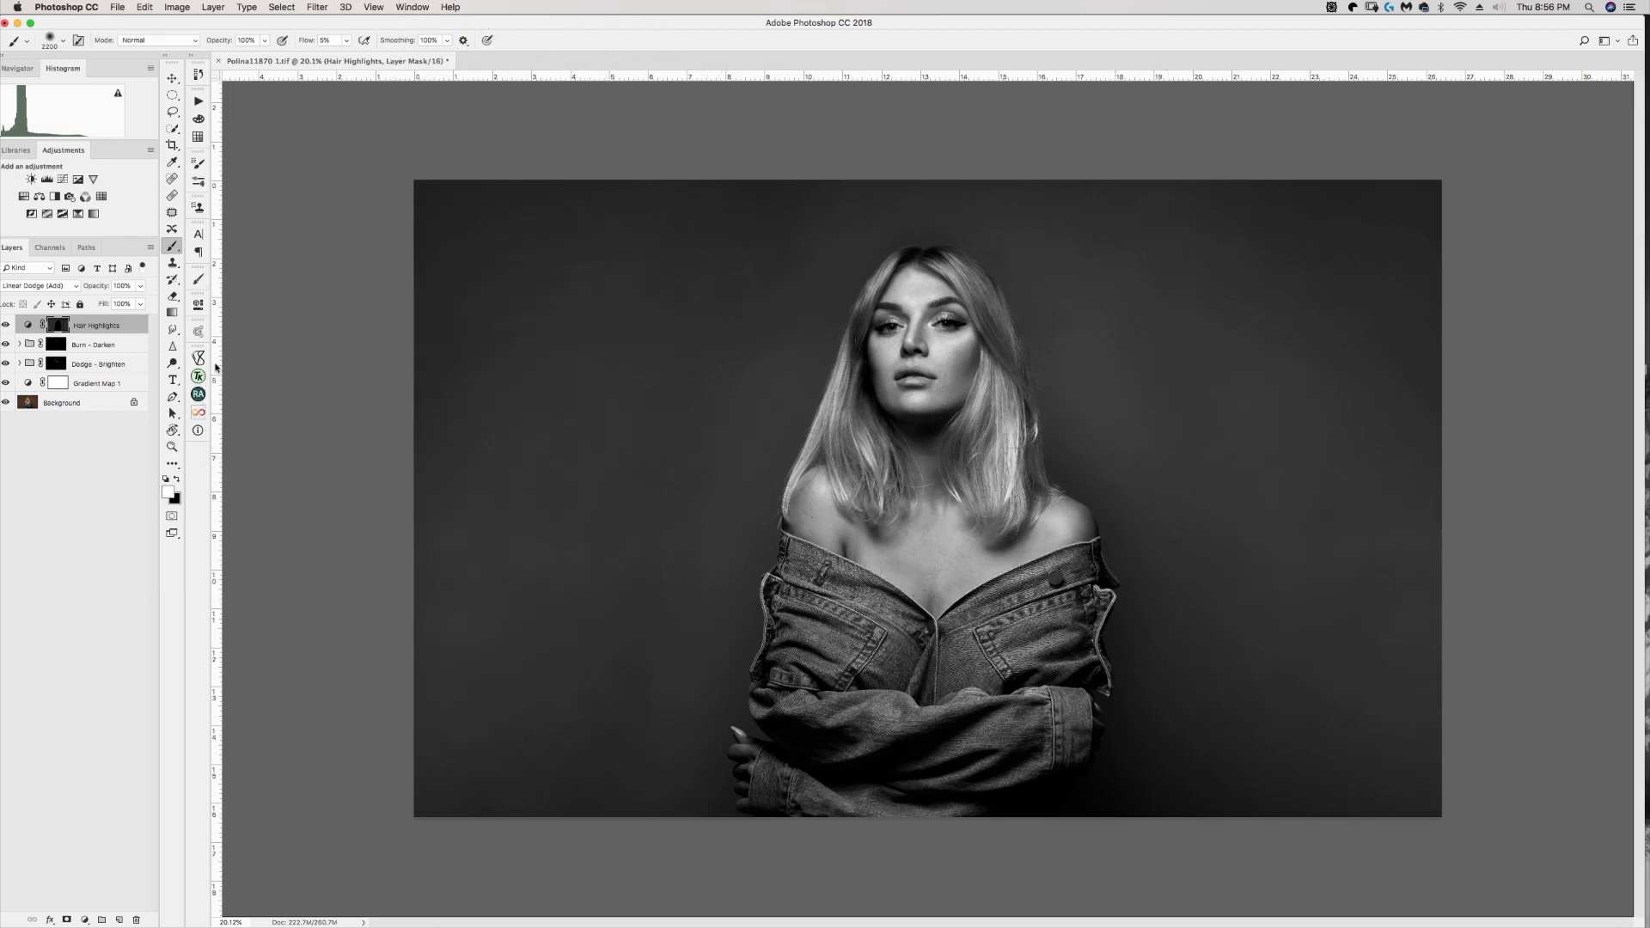
pyautogui.press('BackSpace')
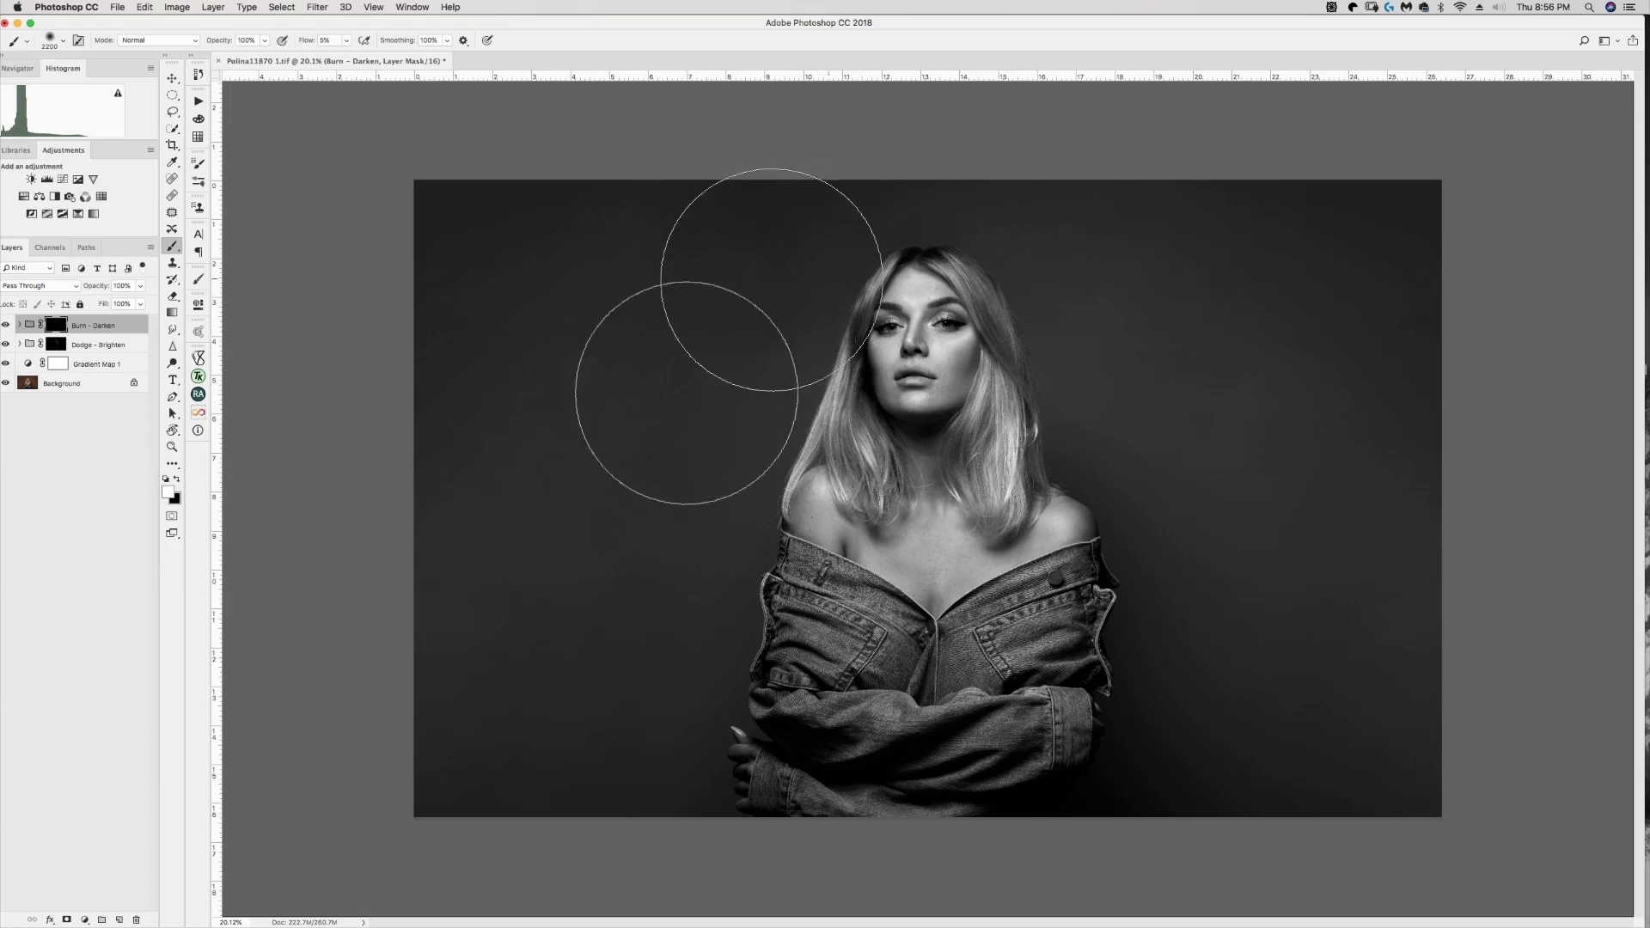
pyautogui.click(199, 396)
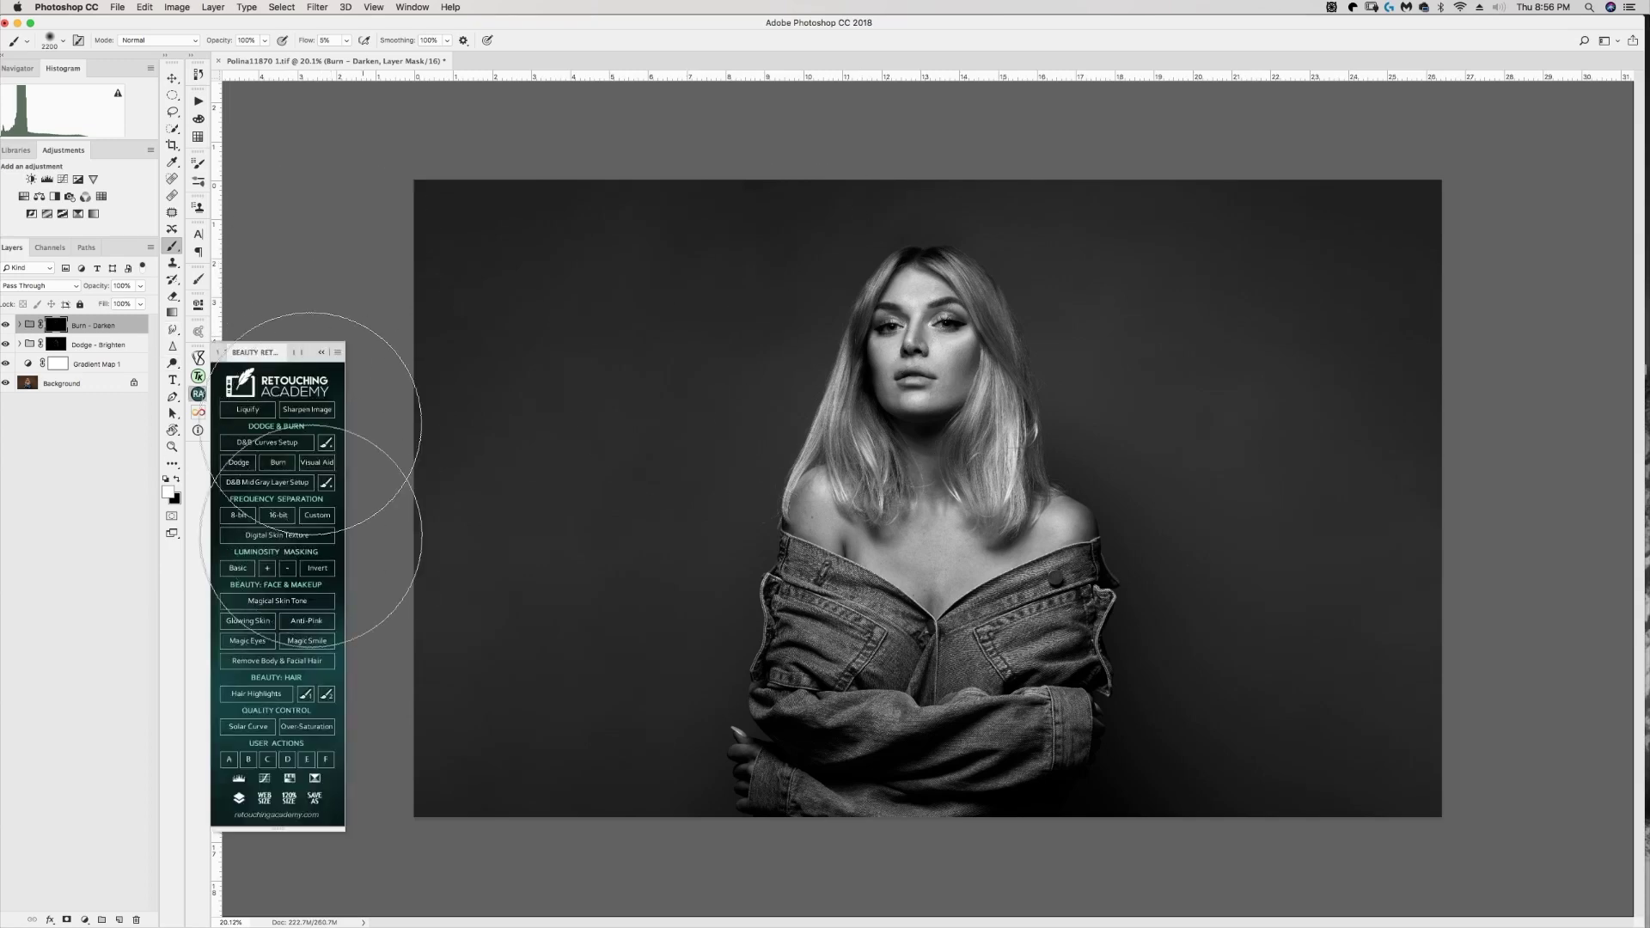
pyautogui.click(322, 353)
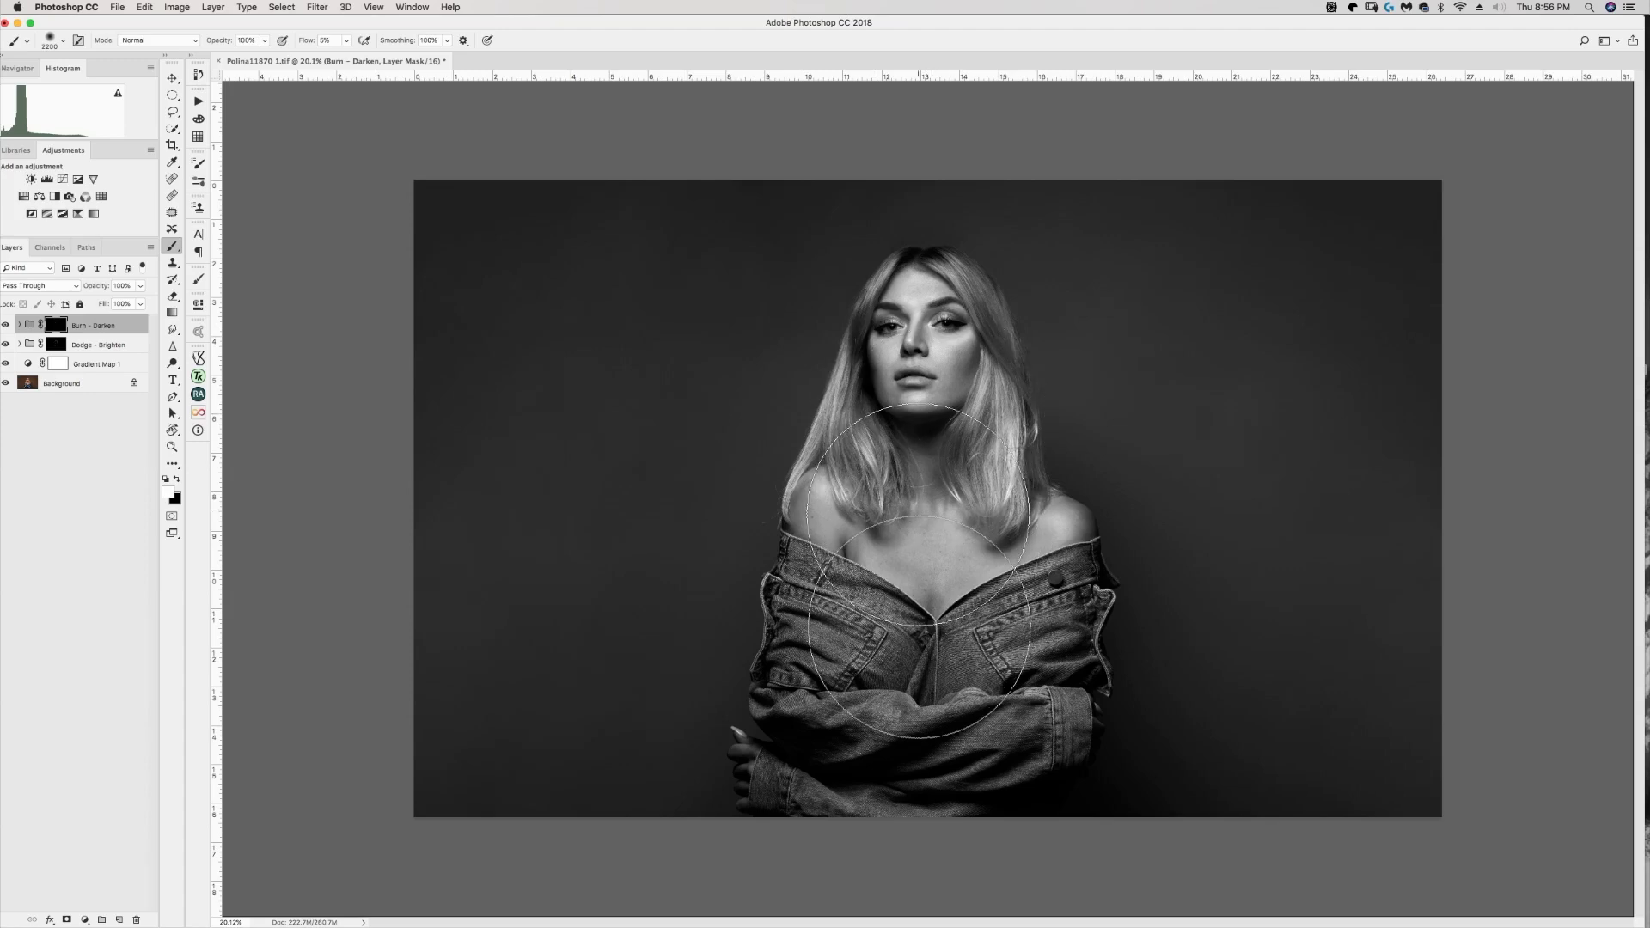